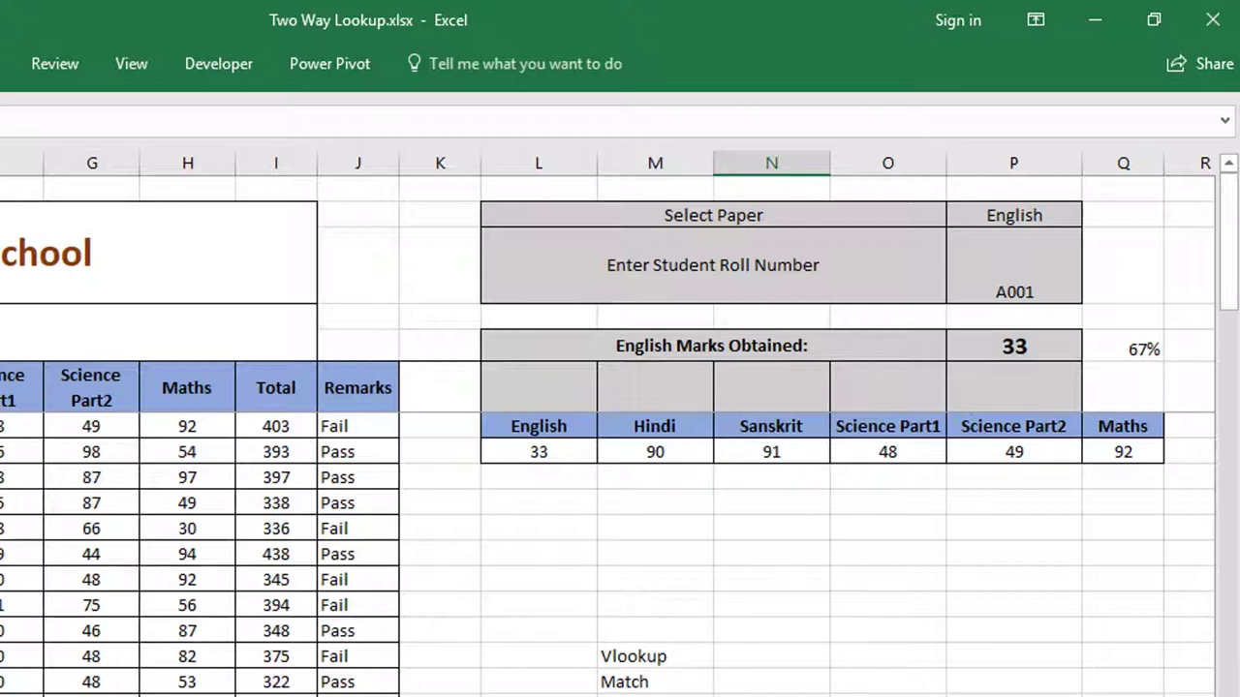
Select Sanskrit as the paper in cell P2 and enter the student roll number A005 in P3.
click(1015, 219)
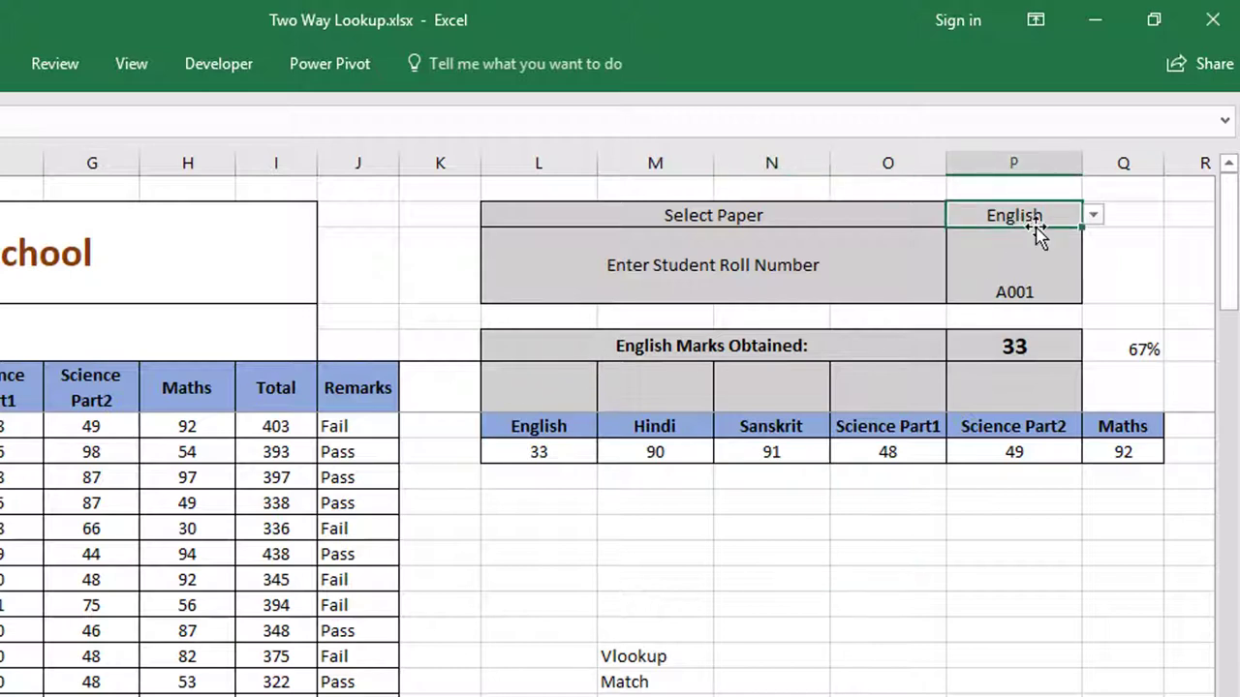
click(1093, 215)
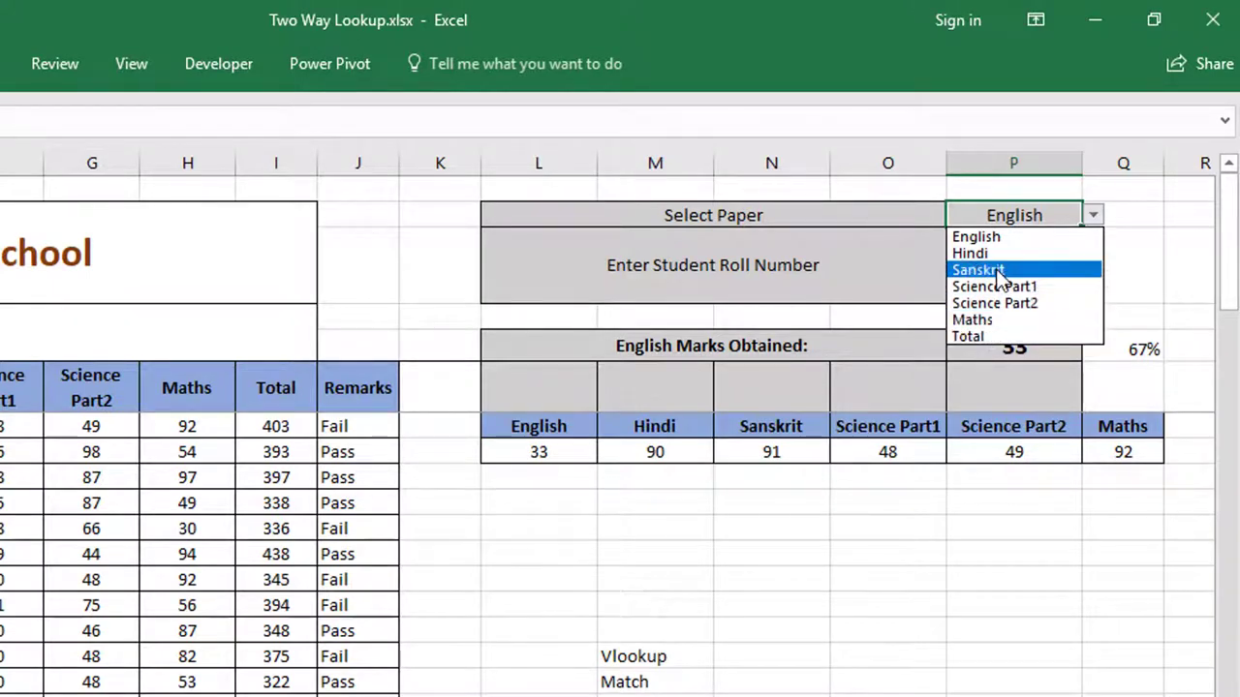
click(999, 278)
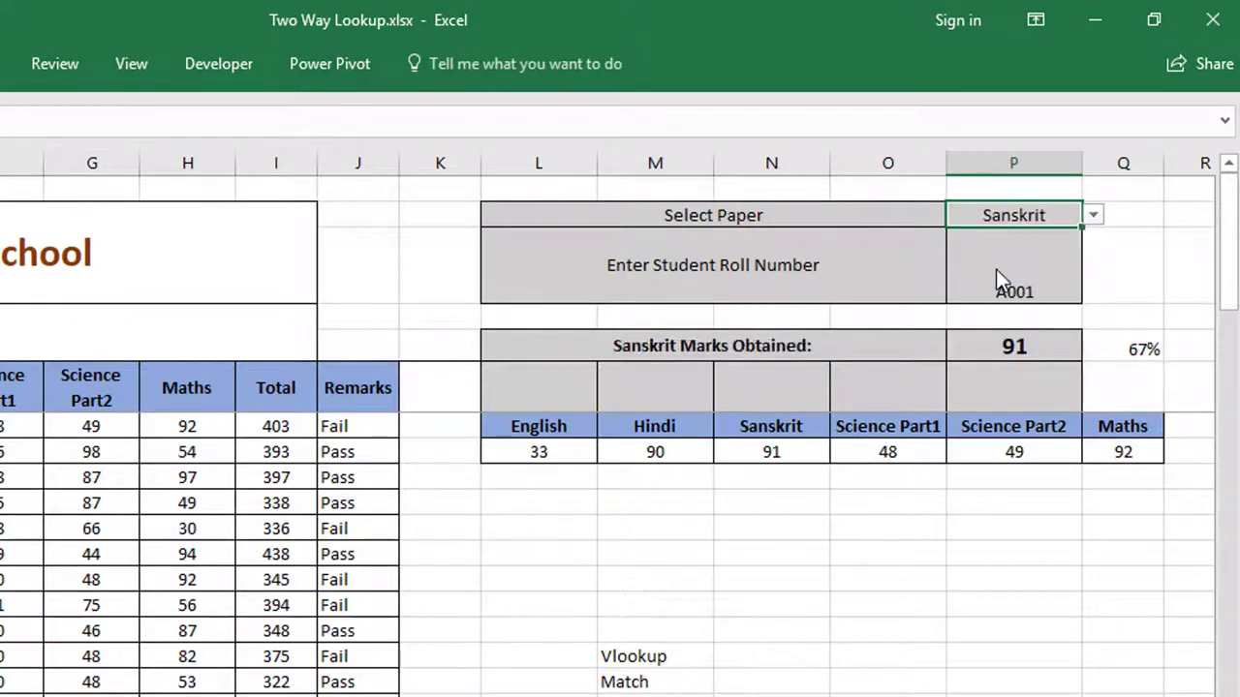
click(1028, 278)
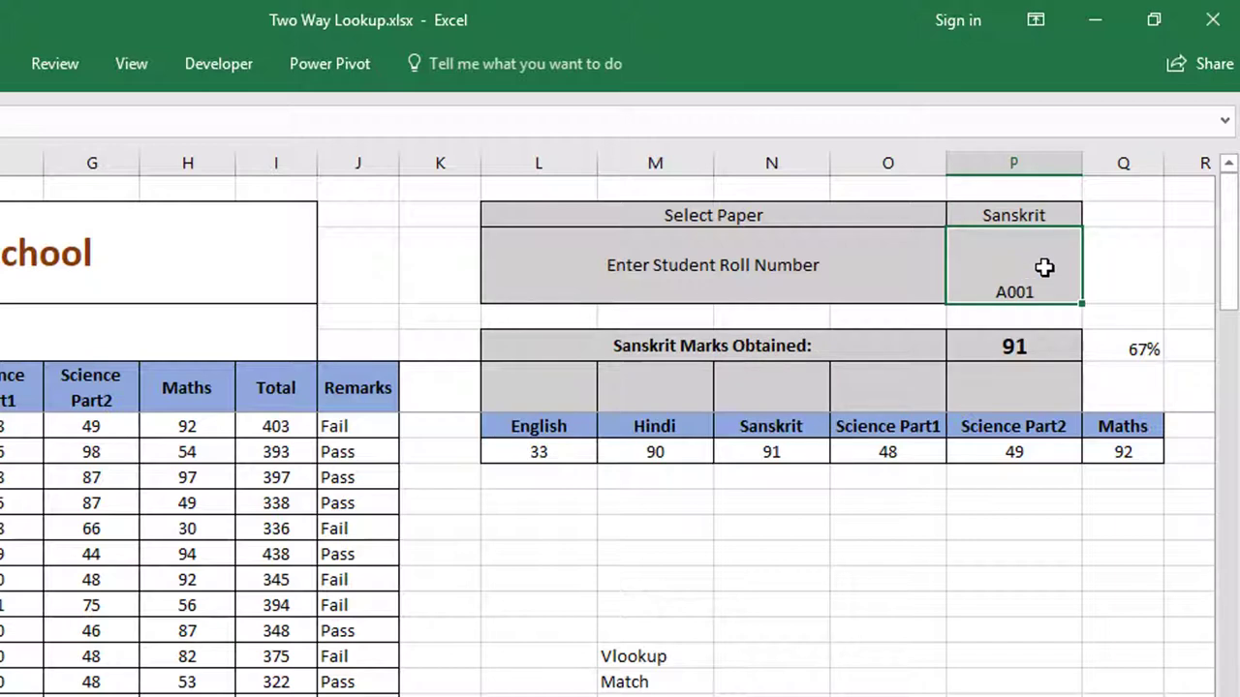
text(A005)
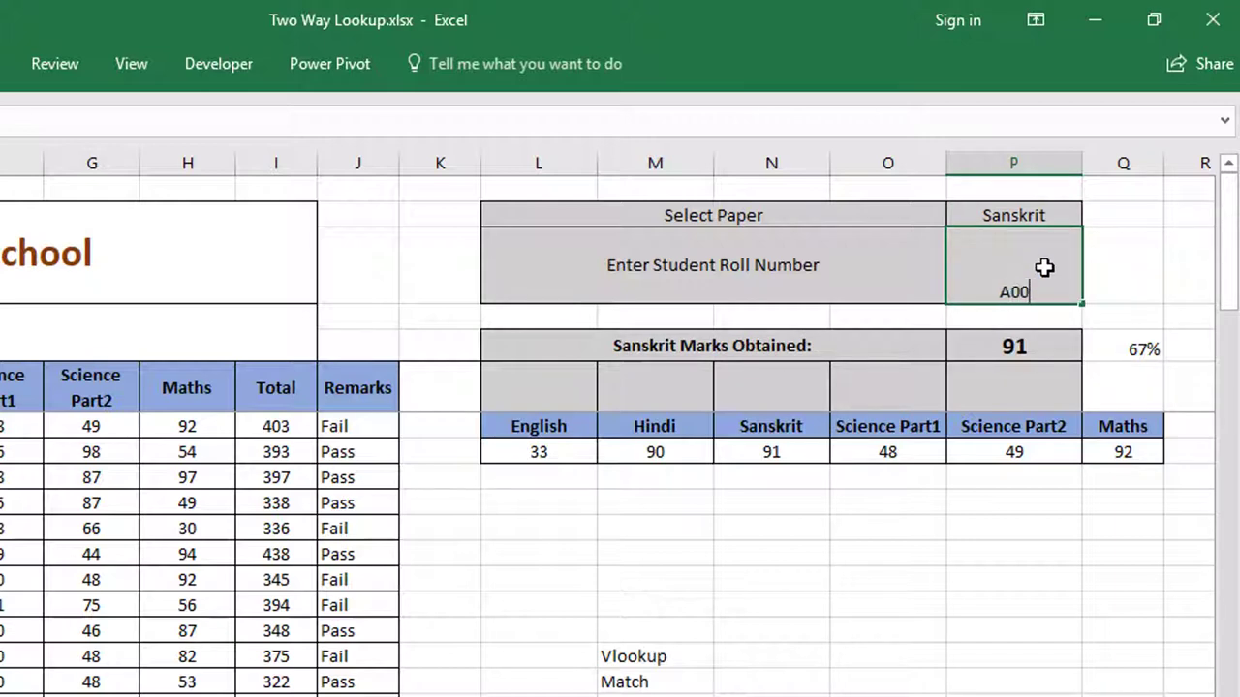
key(Return)
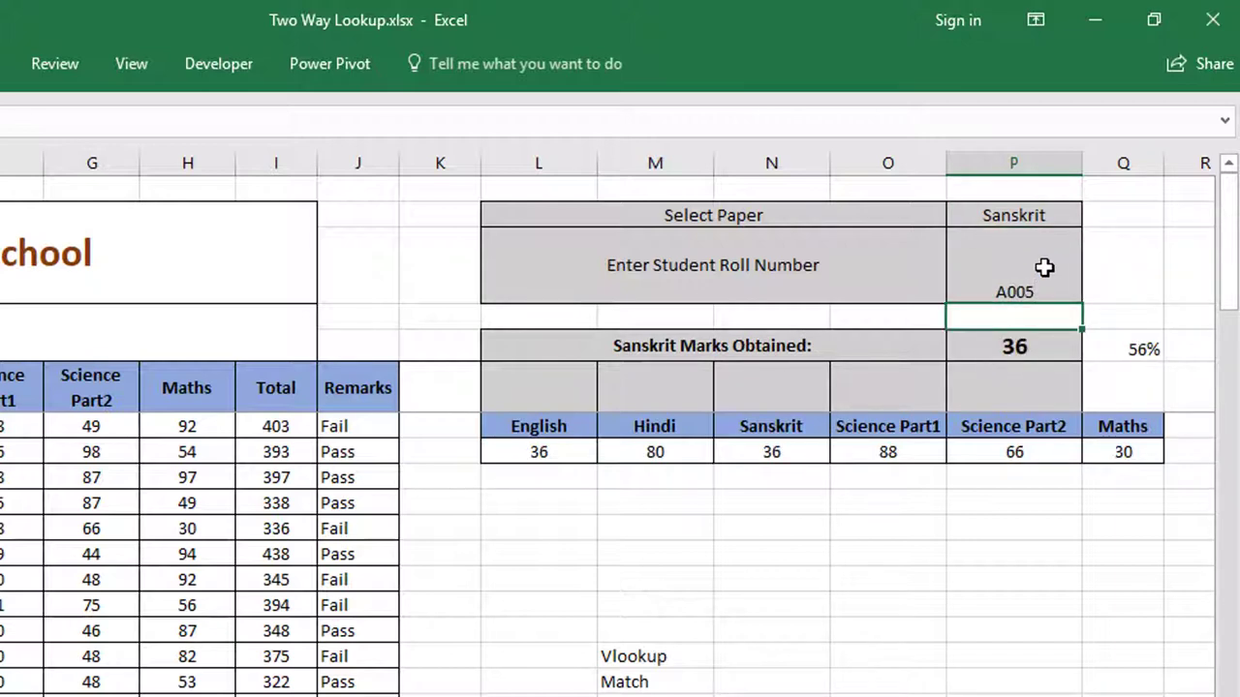
Compare the lookup results in P5 and row 8 with the marks in the A005 row of the student table.
click(1013, 344)
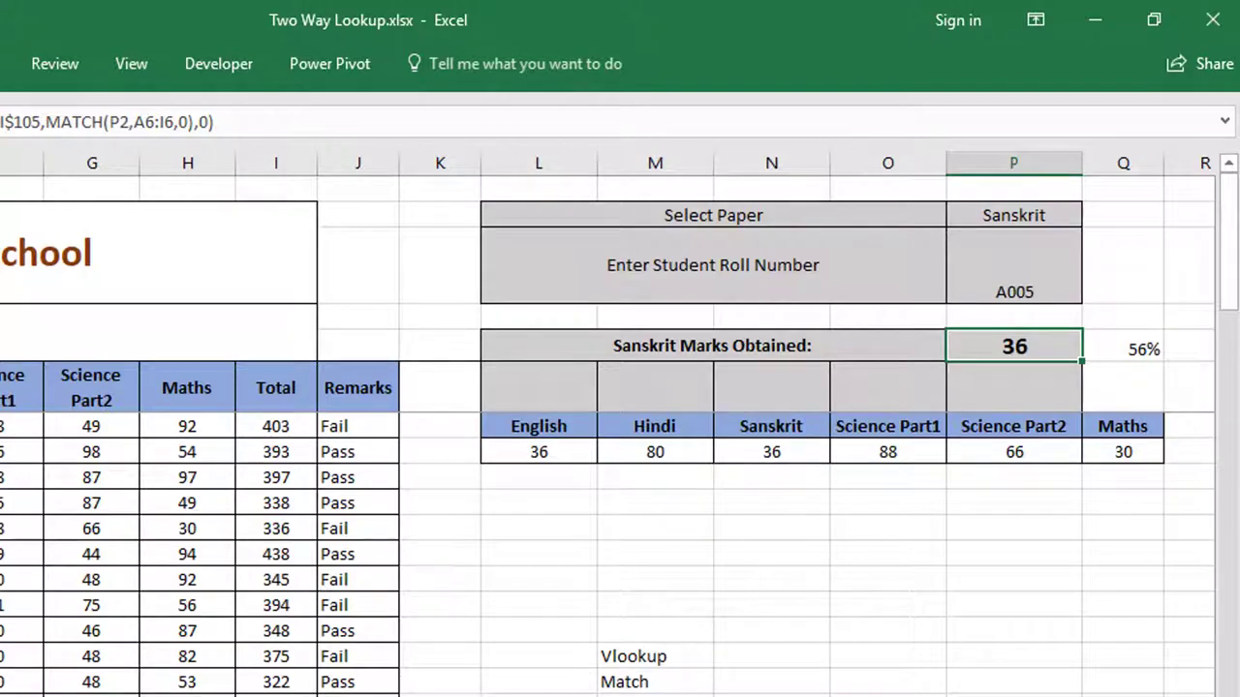
scroll(620, 426, left, 1)
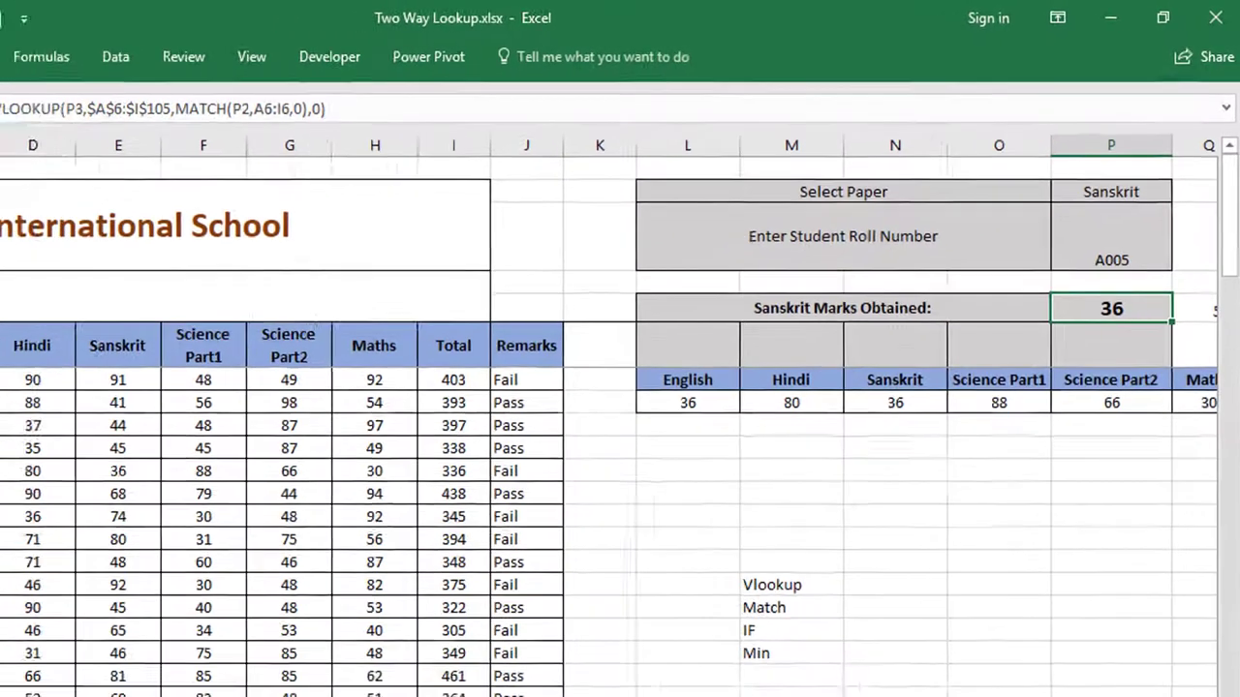
click(48, 375)
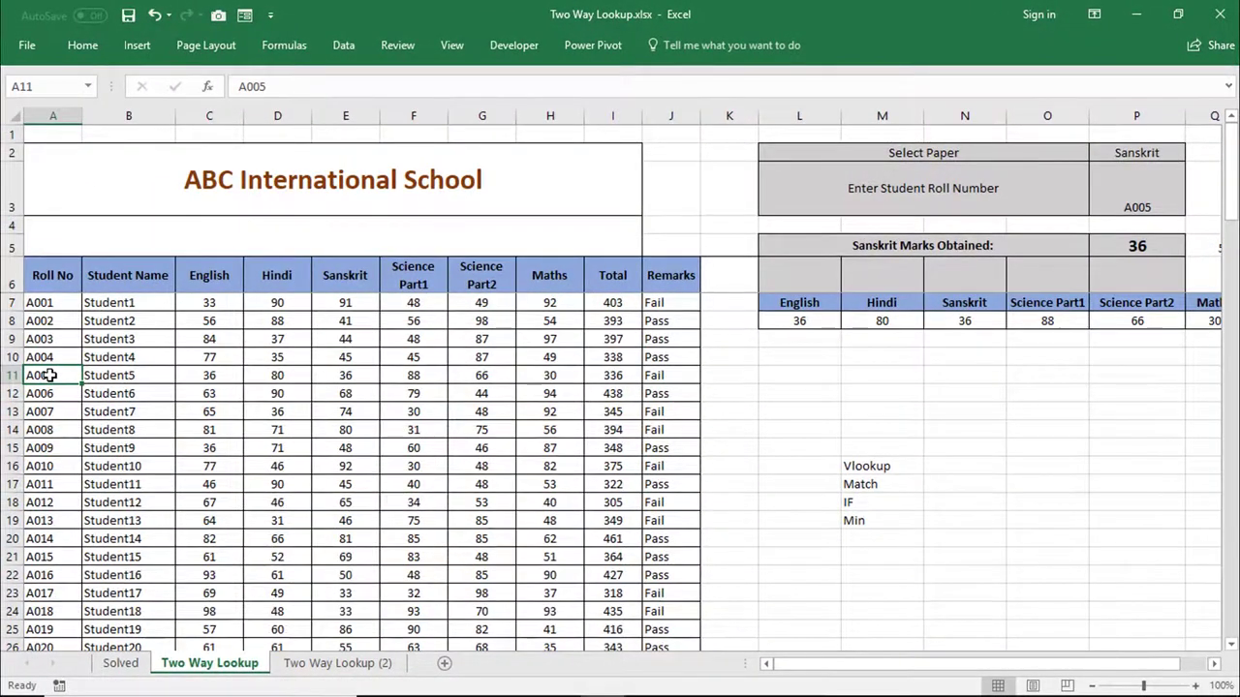
click(354, 376)
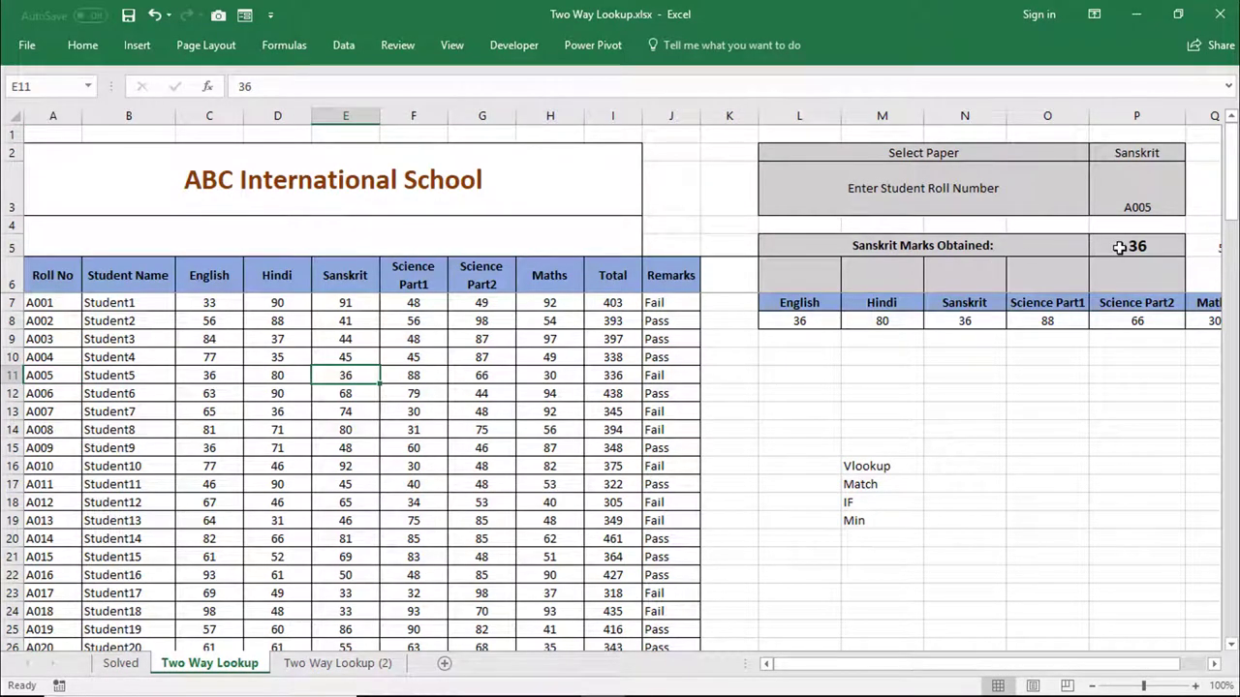
click(783, 325)
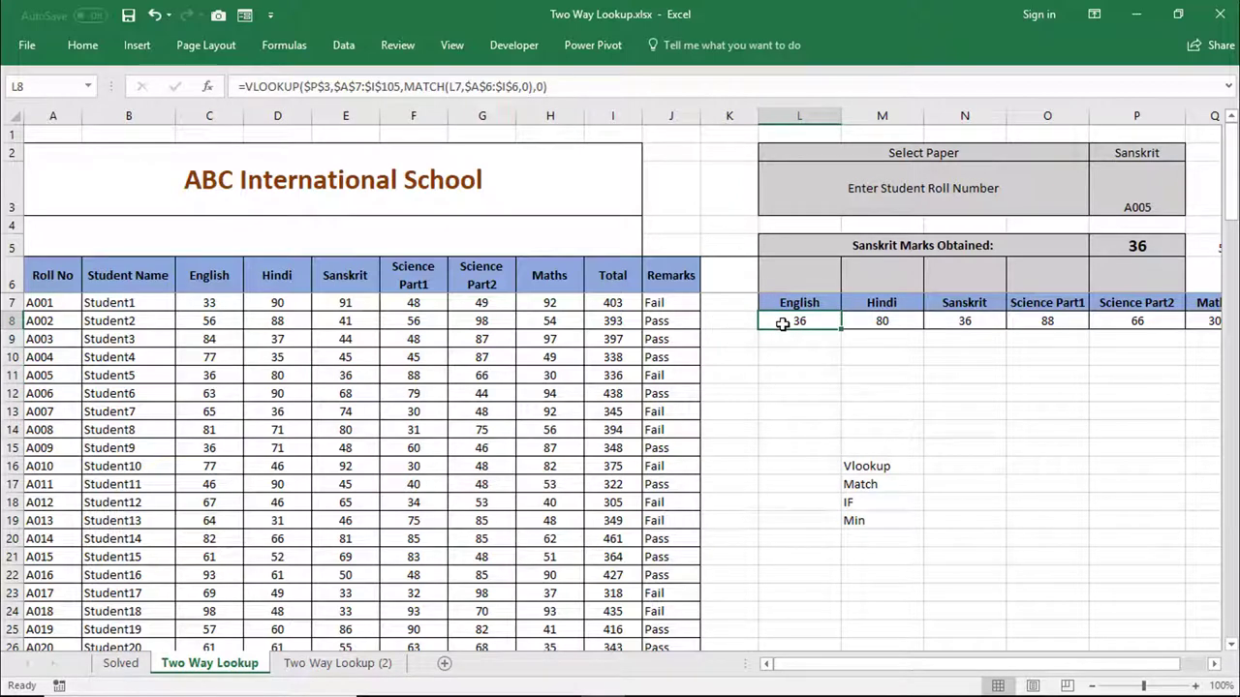
click(862, 324)
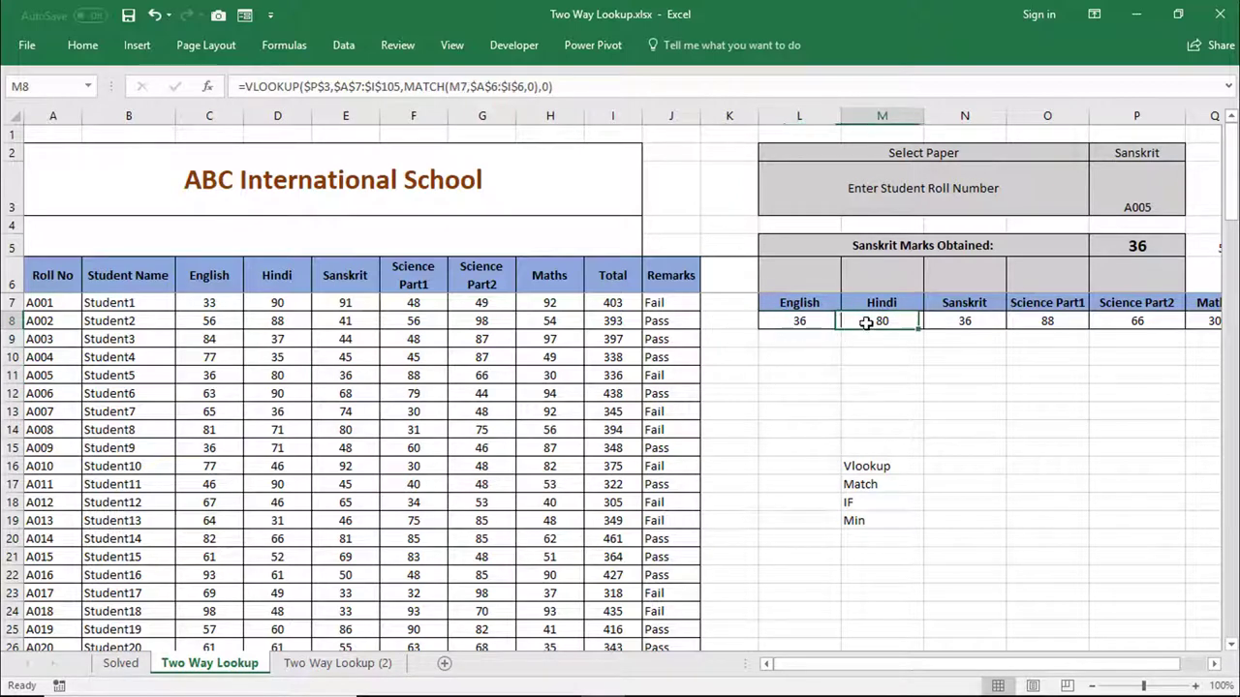
click(945, 378)
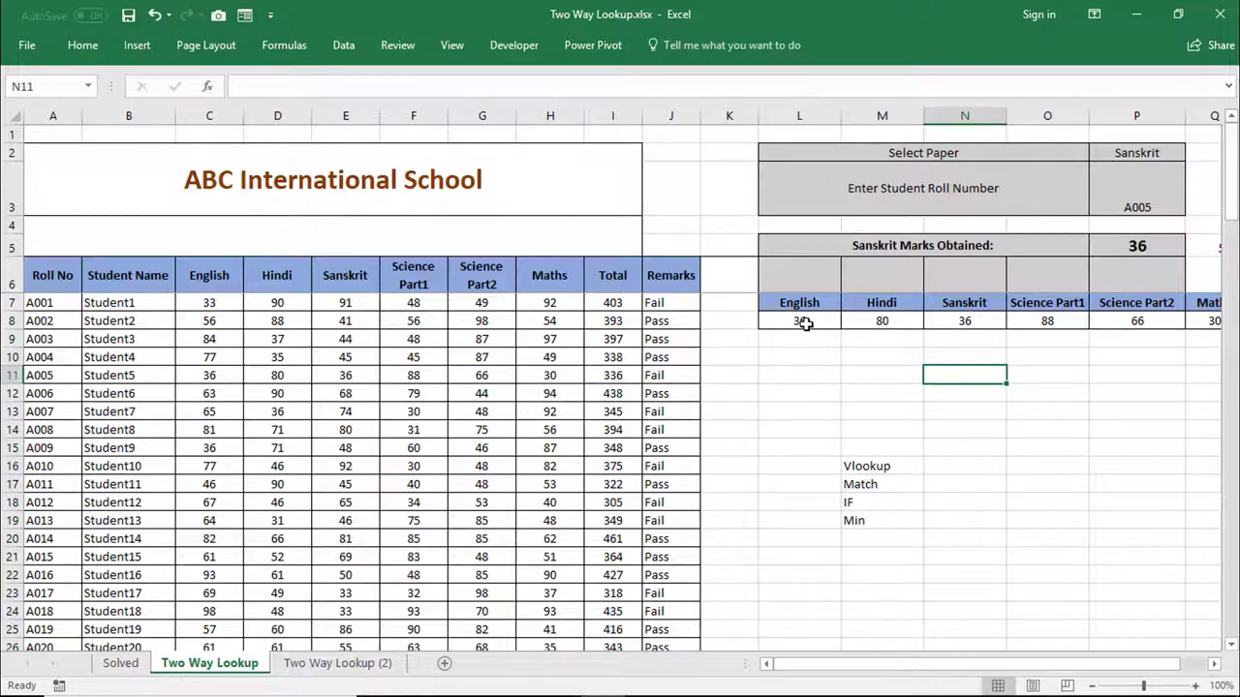
drag(196, 380, 558, 378)
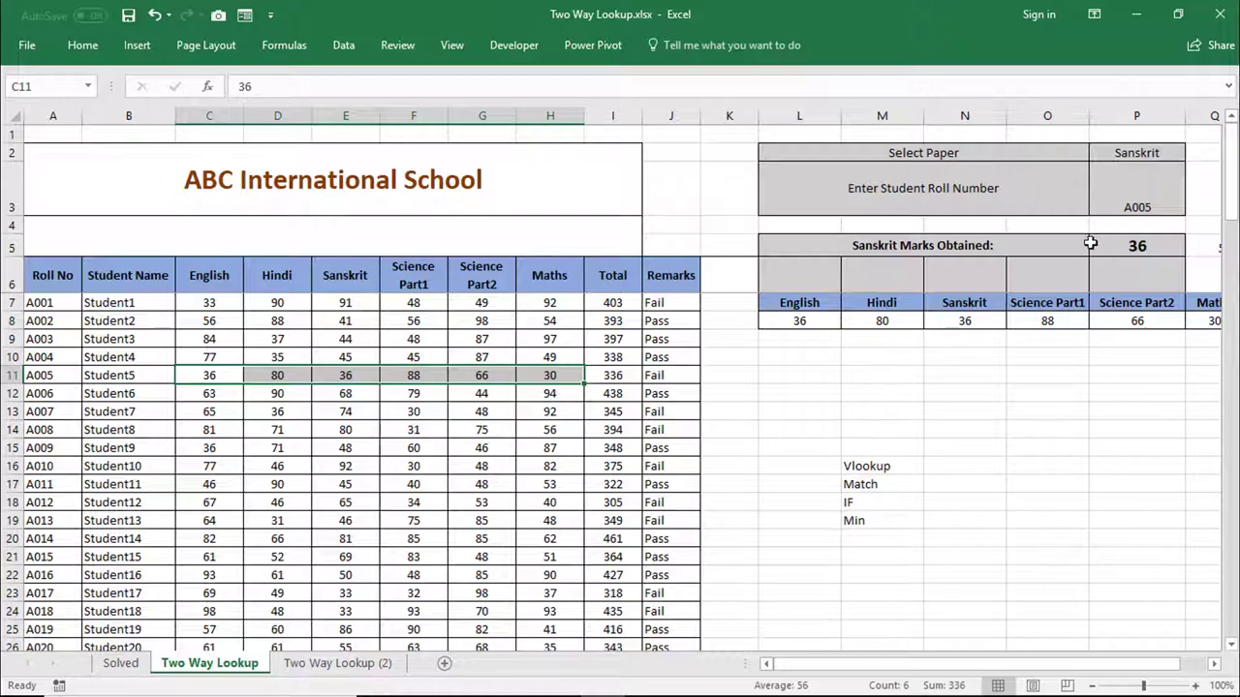
Set the student roll number in cell P3 to A099.
click(1126, 207)
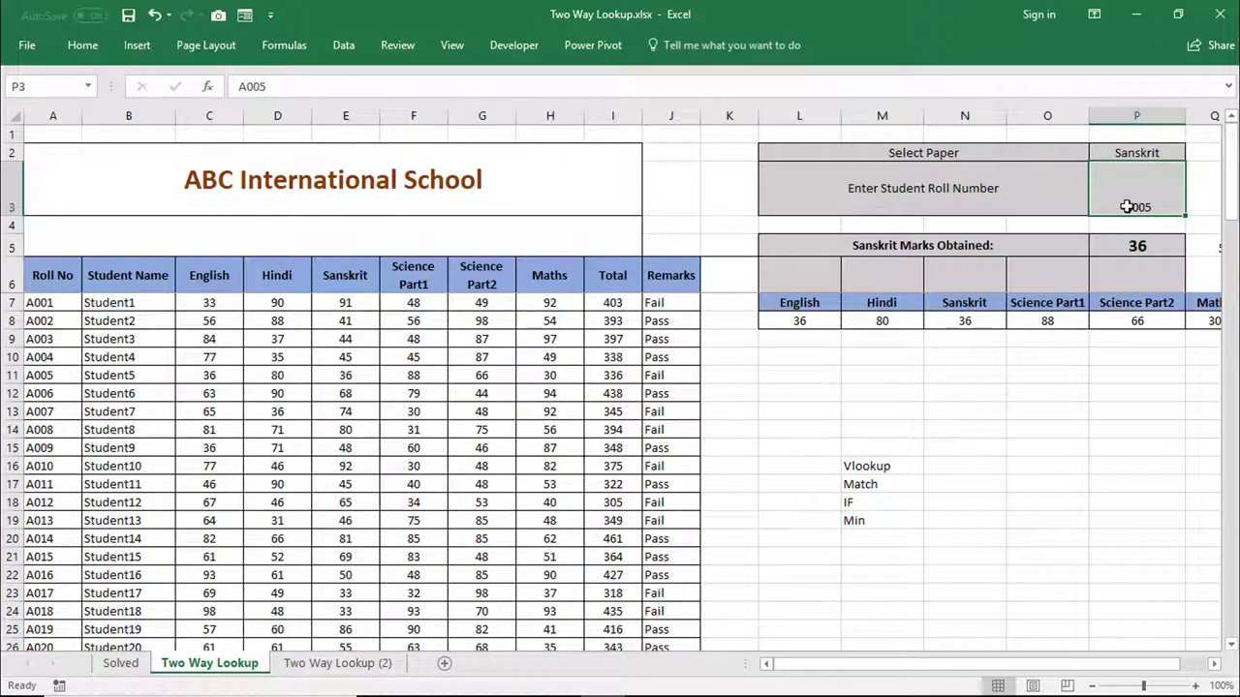
text(A0099)
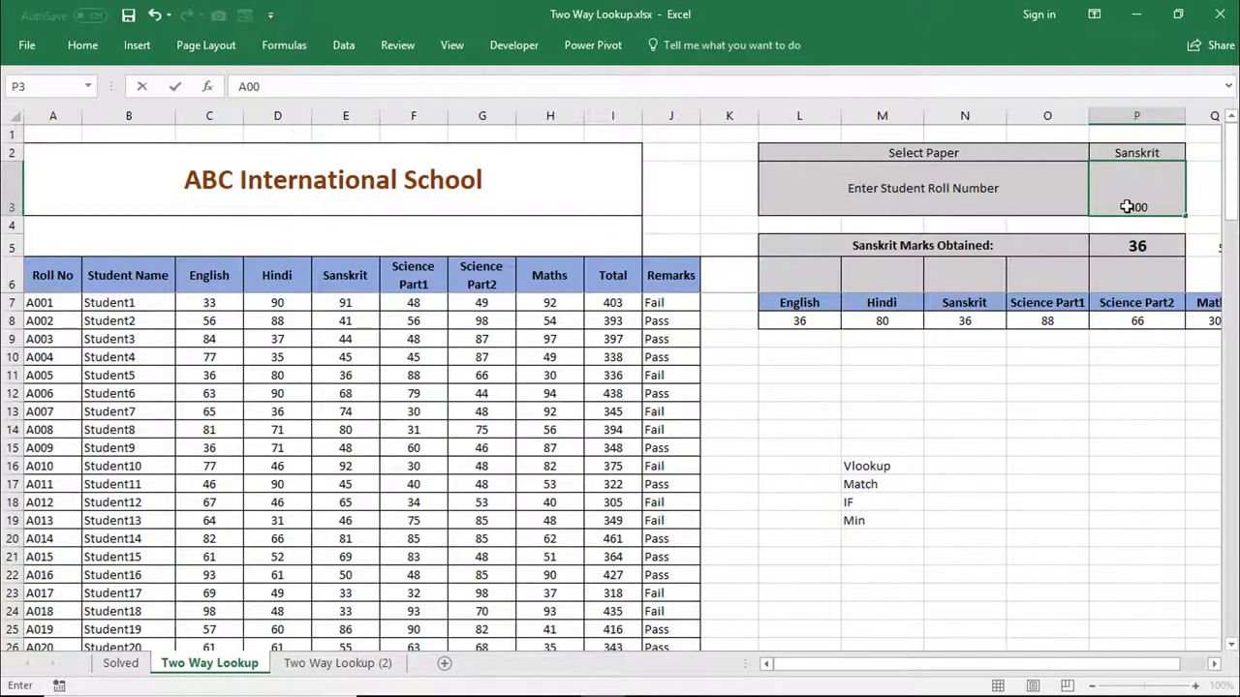
key(BackSpace)
text(99)
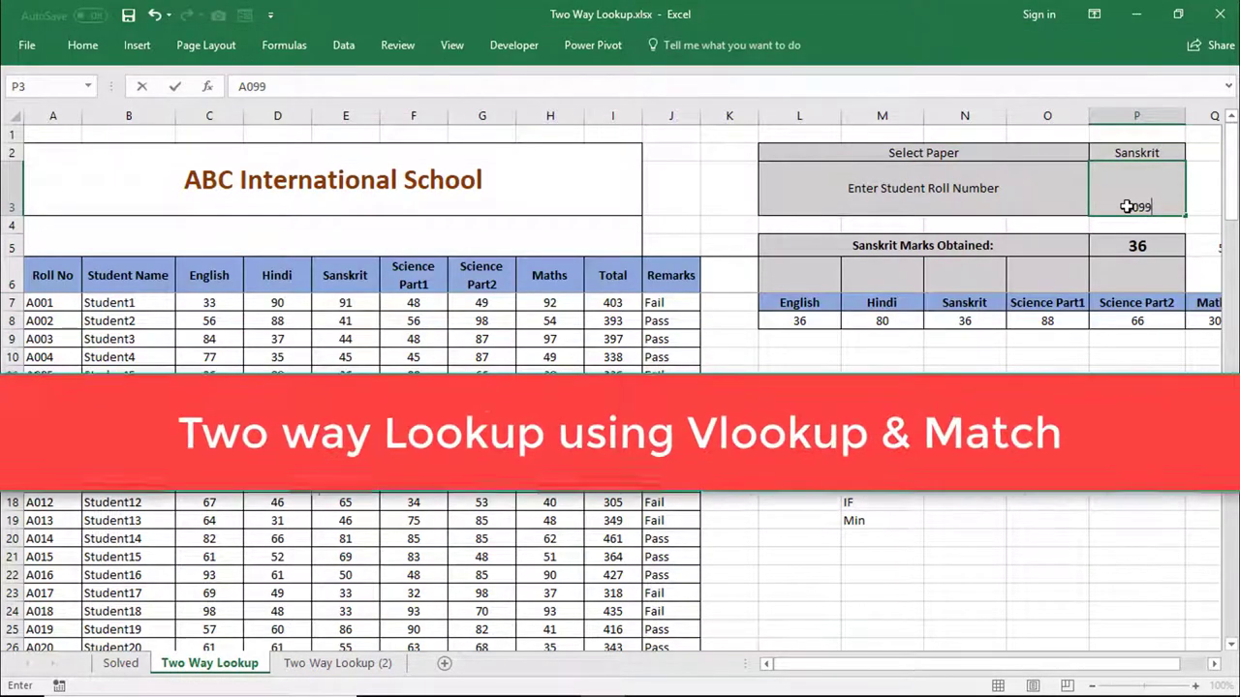
key(Return)
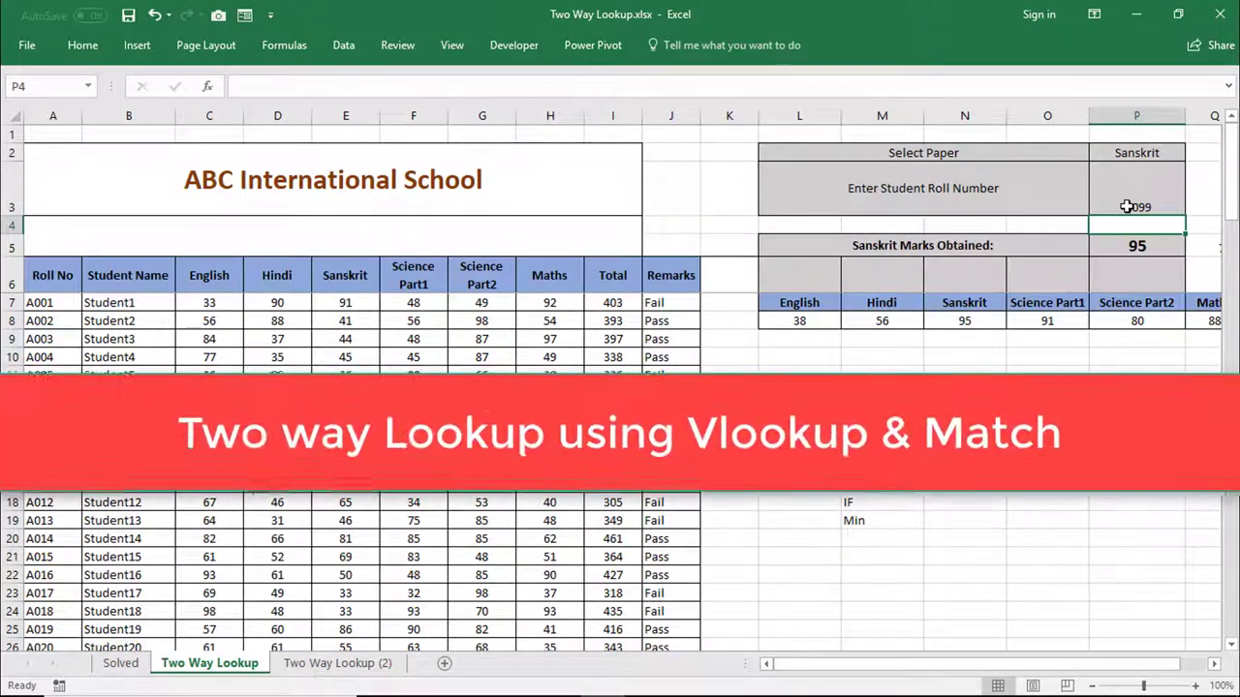
Switch the selected paper in cell P2 to English and other subjects, ending with Maths.
click(1136, 157)
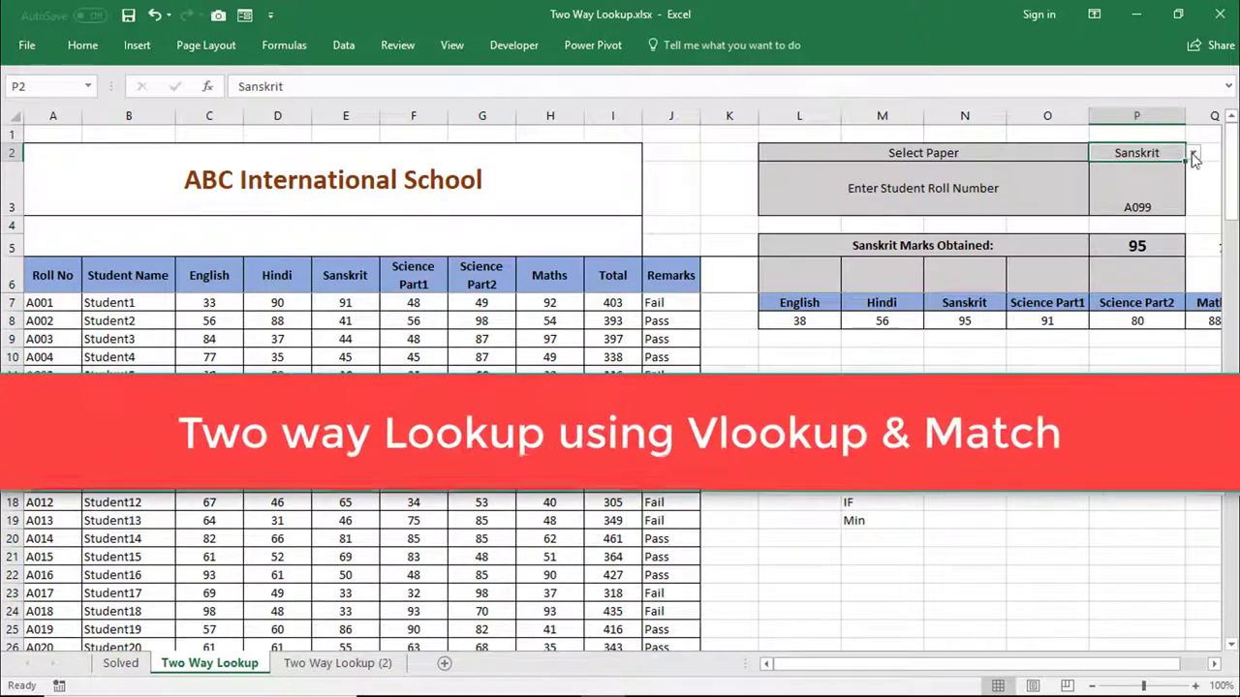
click(1192, 152)
click(1168, 169)
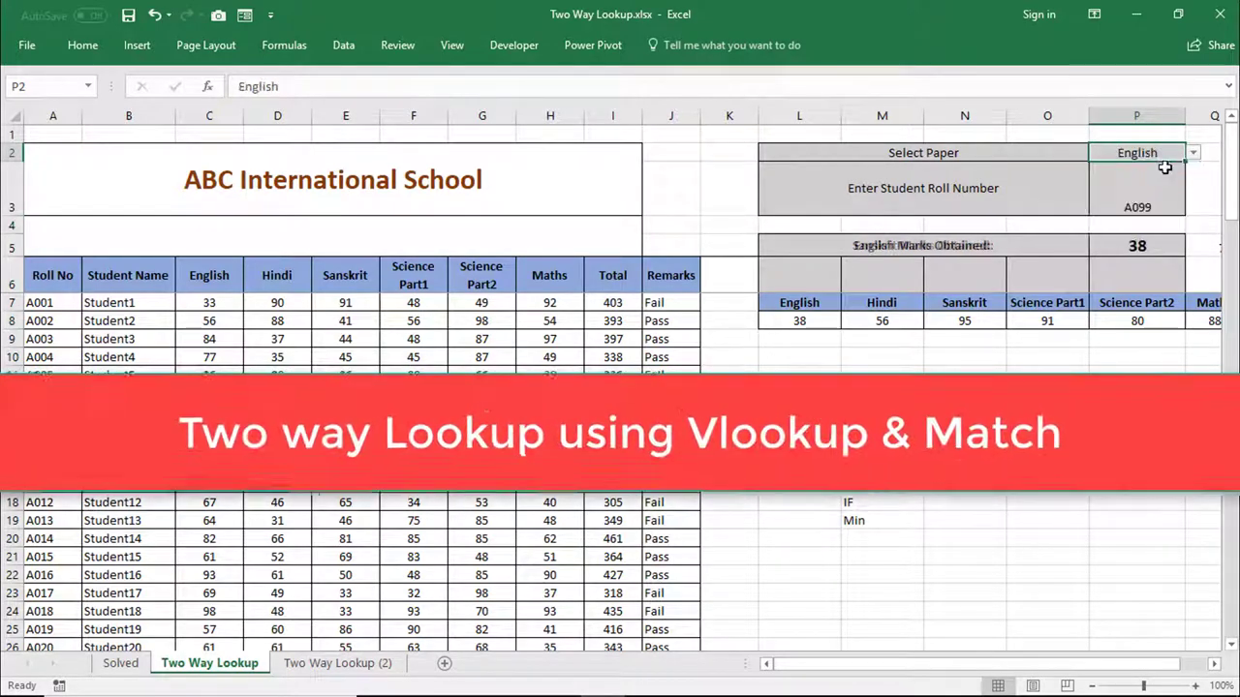
click(1192, 152)
click(1123, 190)
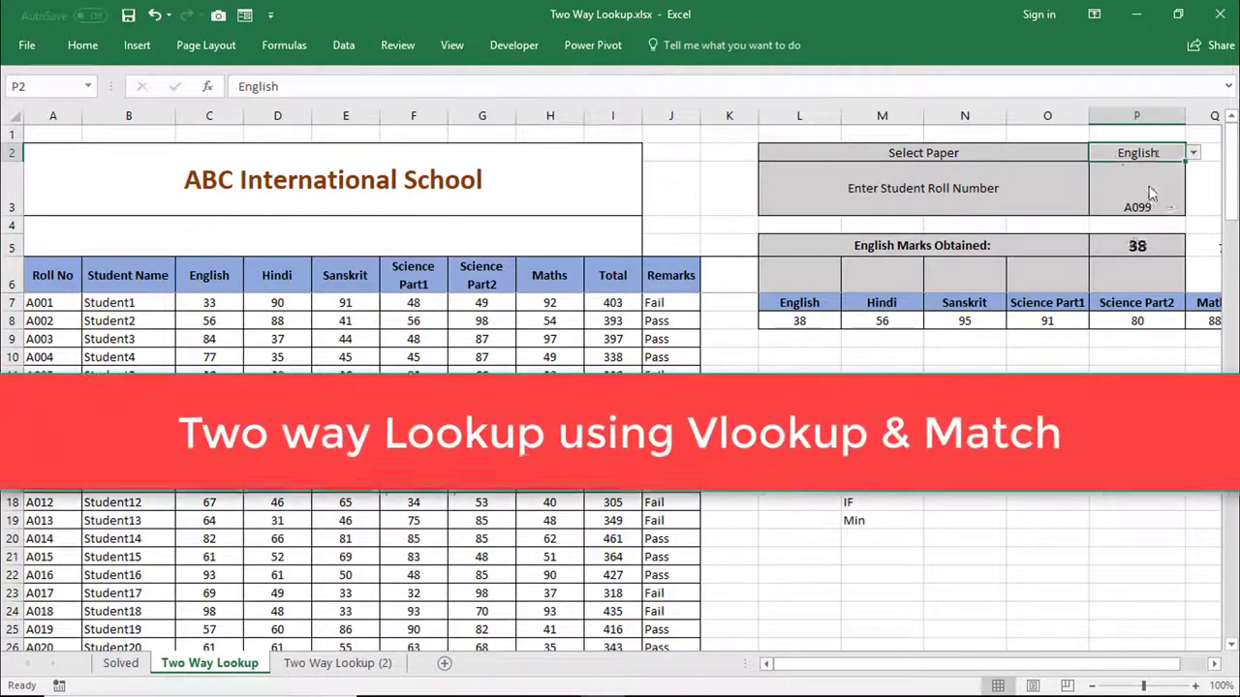
click(1195, 153)
click(1154, 228)
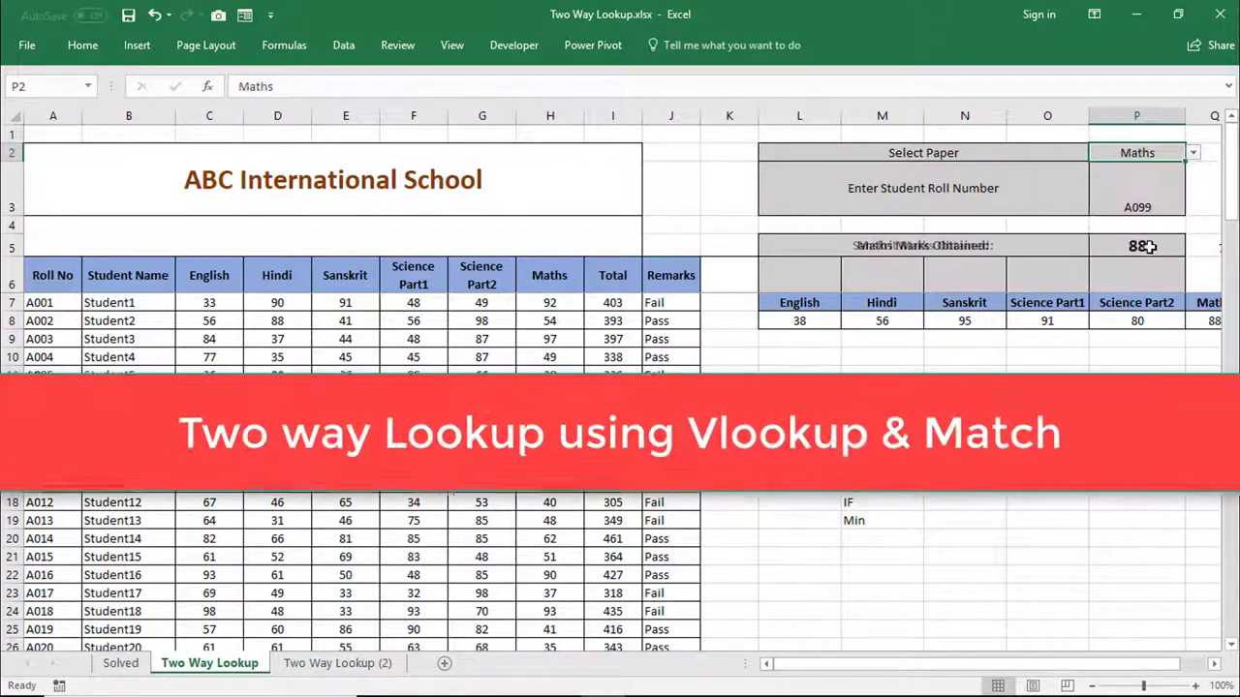
Examine the subject-wise marks and their VLOOKUP and MATCH formulas in row 8, starting from English.
click(808, 322)
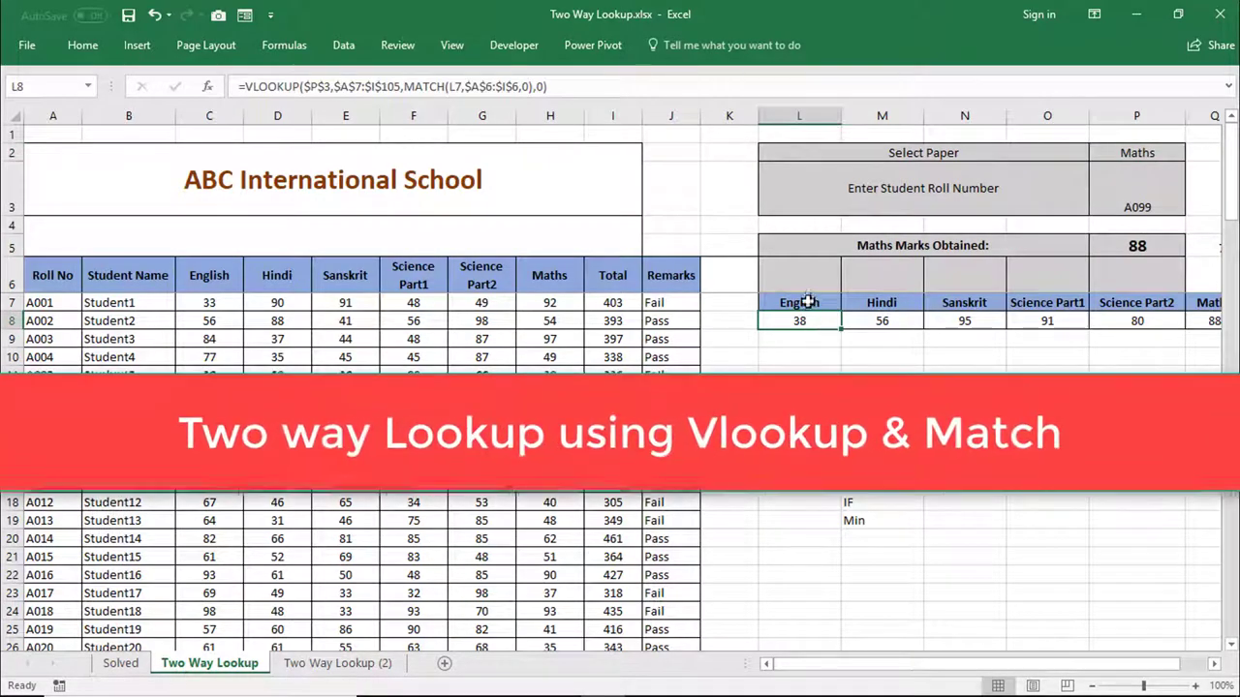
key(Right)
key(Right)
key(Right)
key(Down)
key(Down)
key(Down)
key(Down)
scroll(803, 299, right, 2)
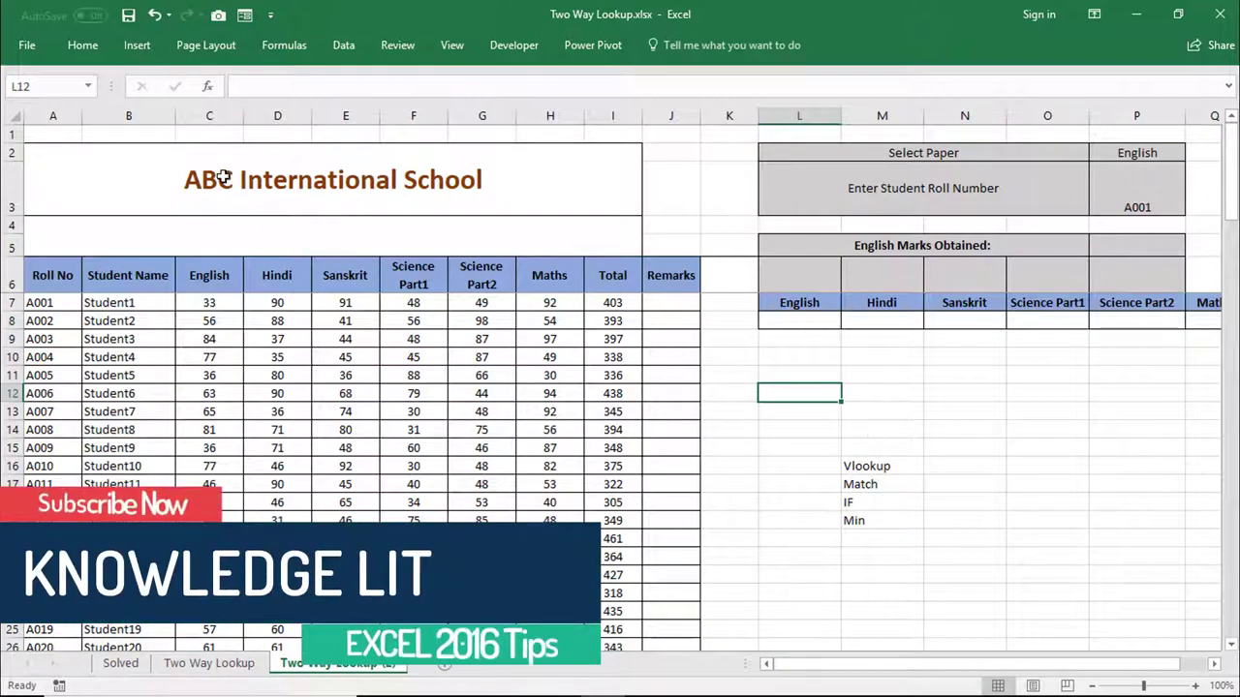
Enter the pass mark 35 in cell L11 of the Two Way Lookup (2) sheet.
click(66, 279)
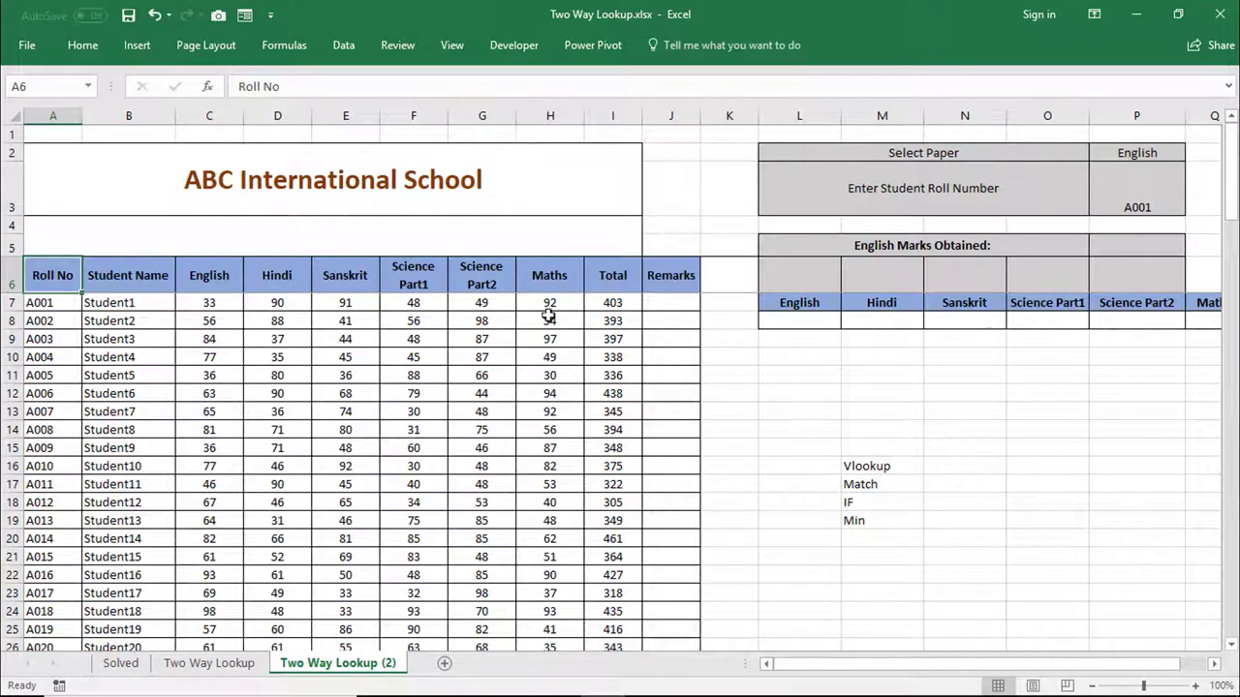
click(687, 297)
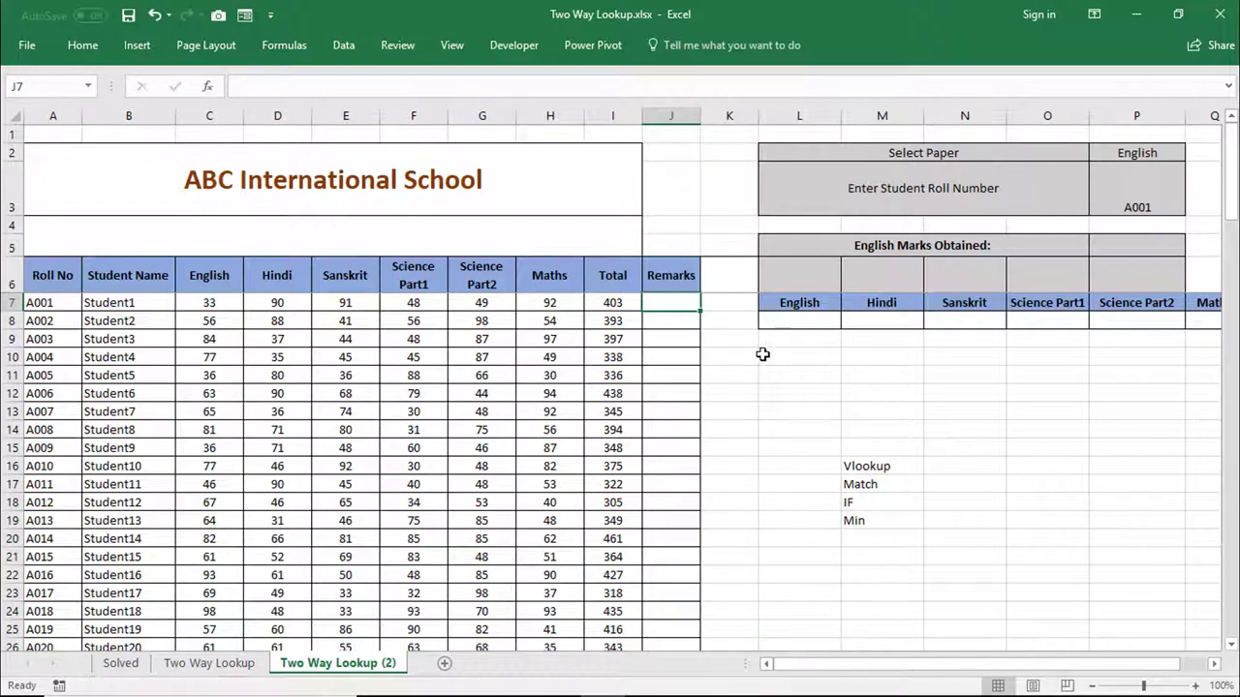
click(790, 372)
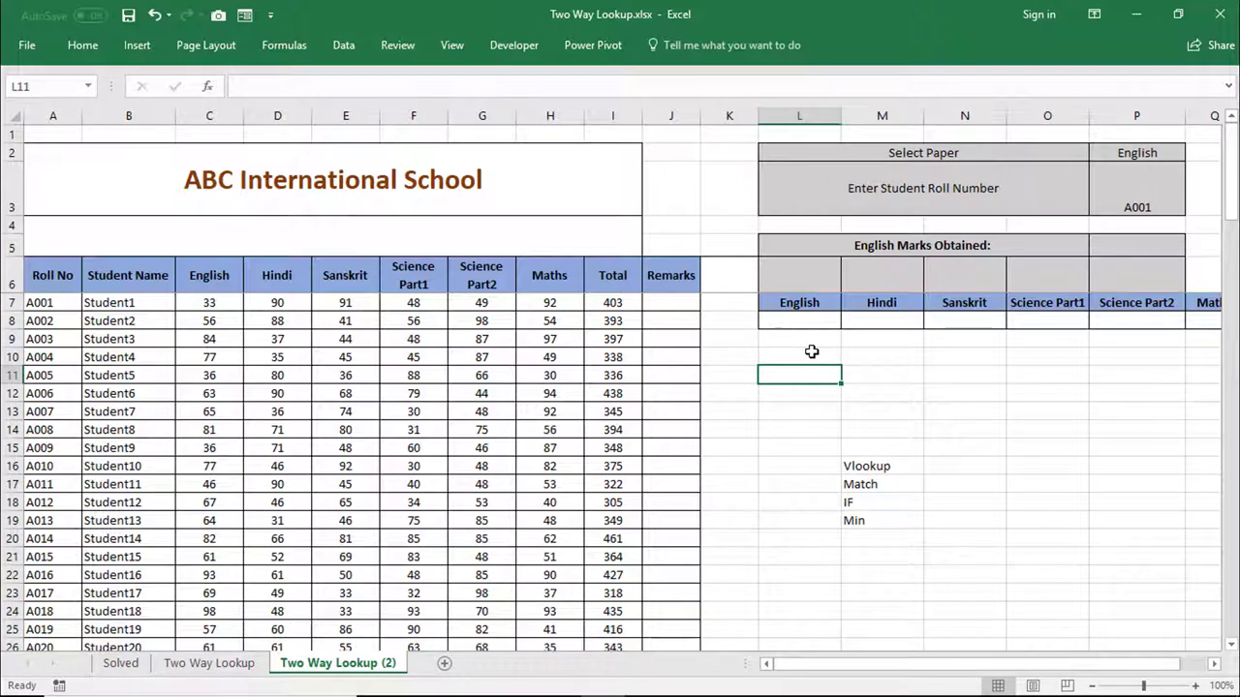
text(35)
key(Return)
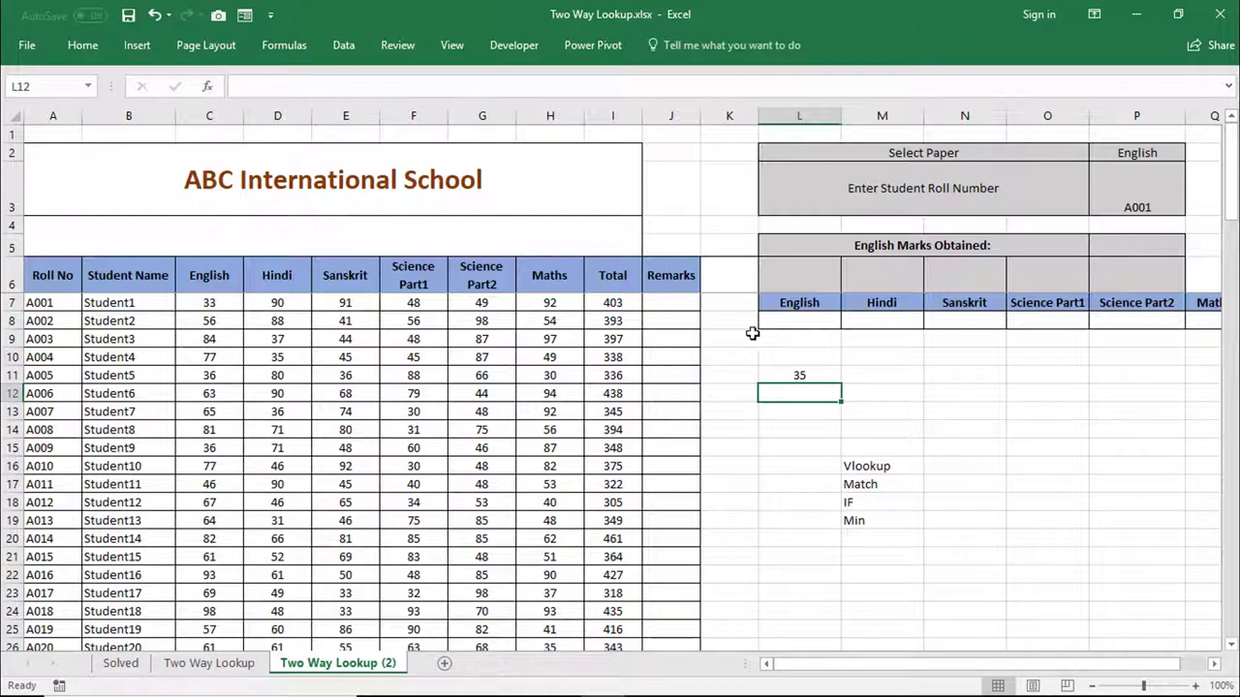
Enter =IF(MIN(C7:H7)>=35,"Pass","Fail") in cell J7 and fill it down the Remarks column.
click(676, 302)
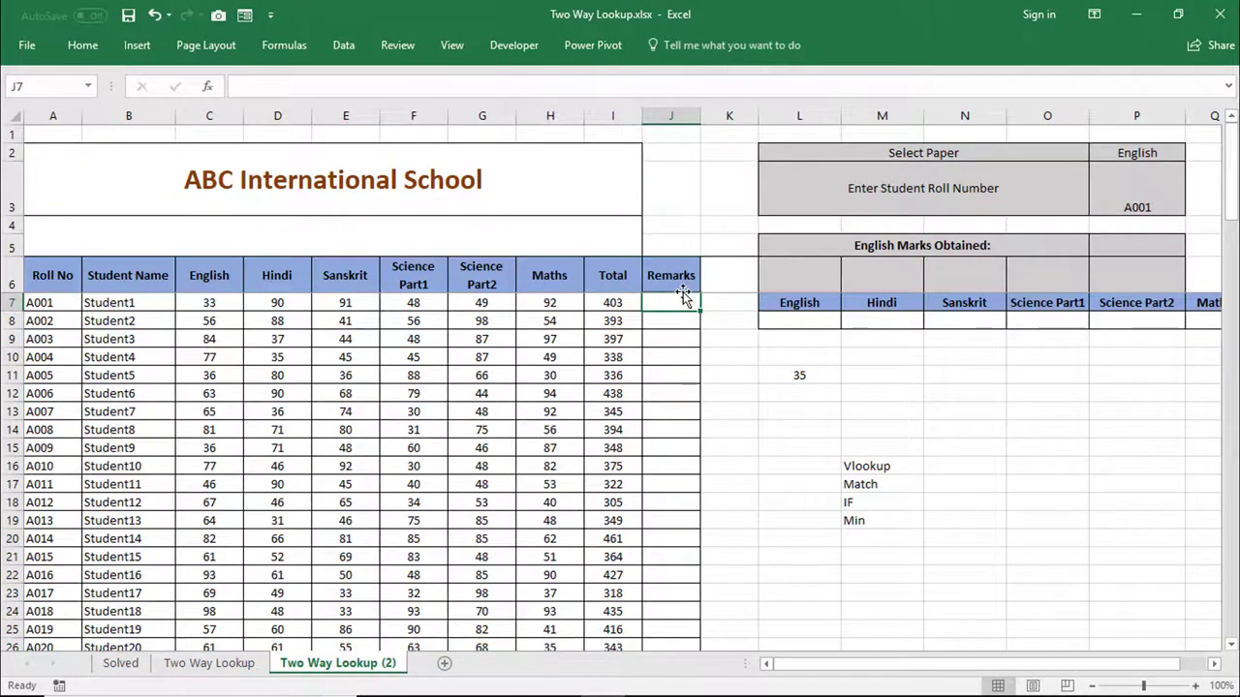
mouse_move(683, 294)
mouse_down()
mouse_move(653, 310)
mouse_move(667, 314)
mouse_move(668, 302)
mouse_up()
text(=)
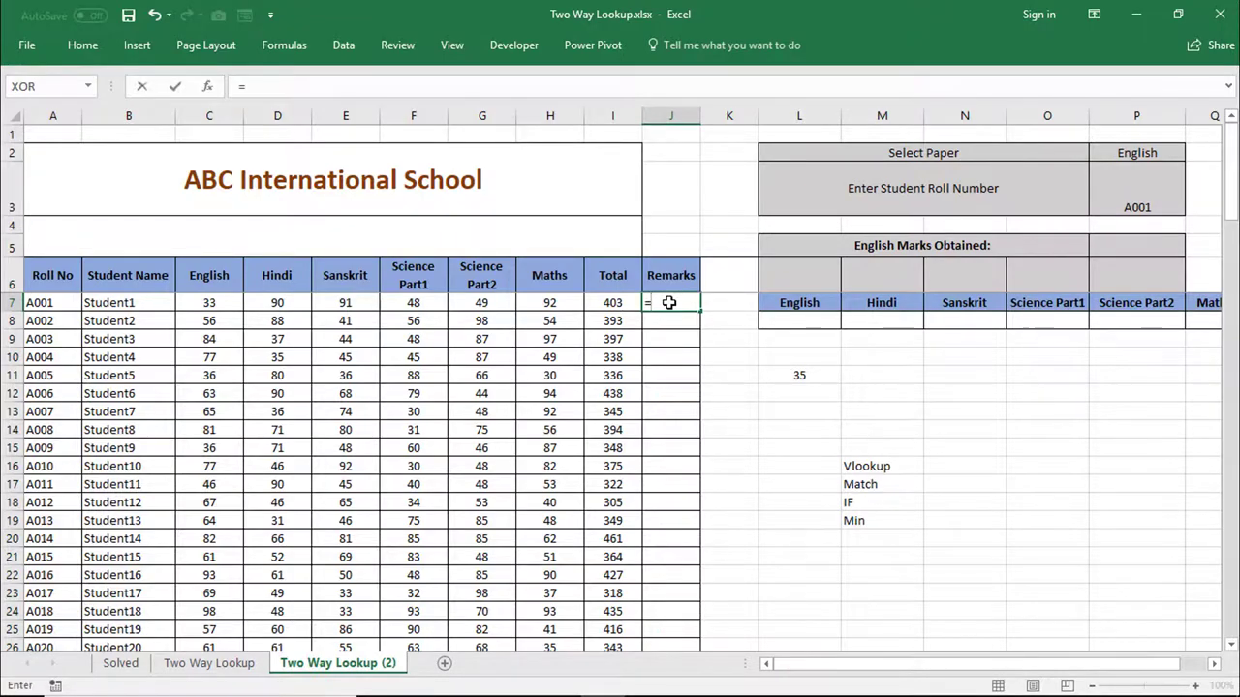
text(IF()
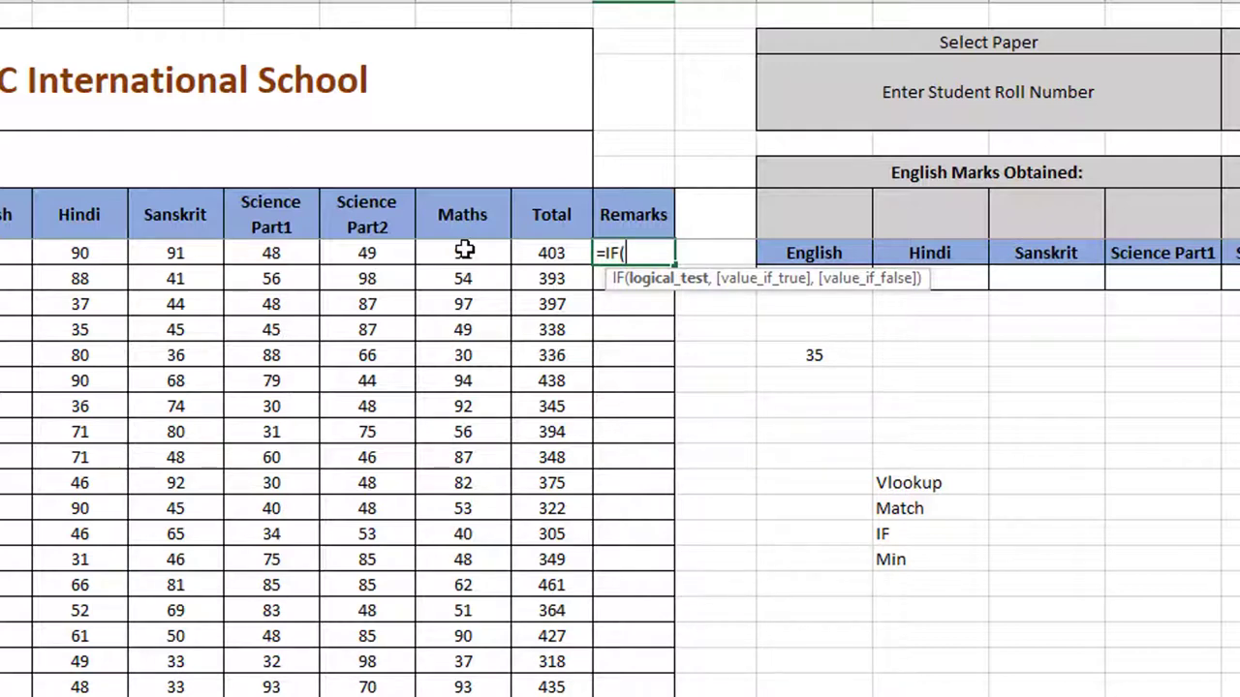
text(min)
key(Tab)
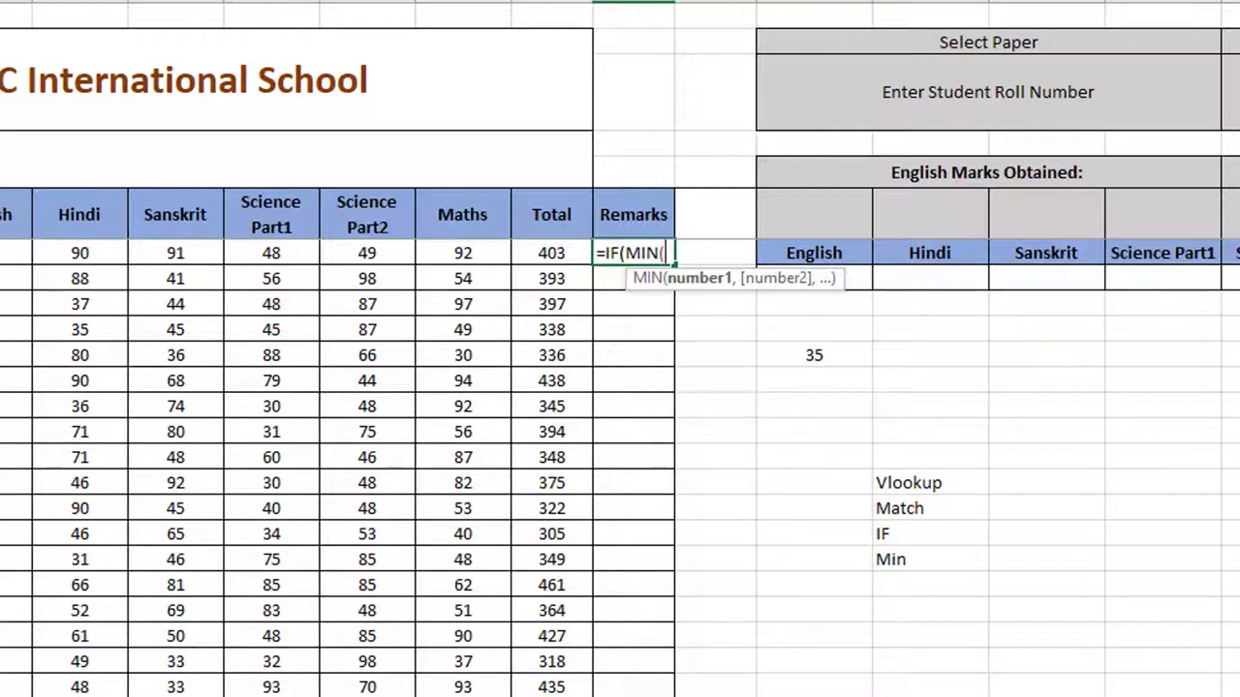
drag(19, 254, 506, 271)
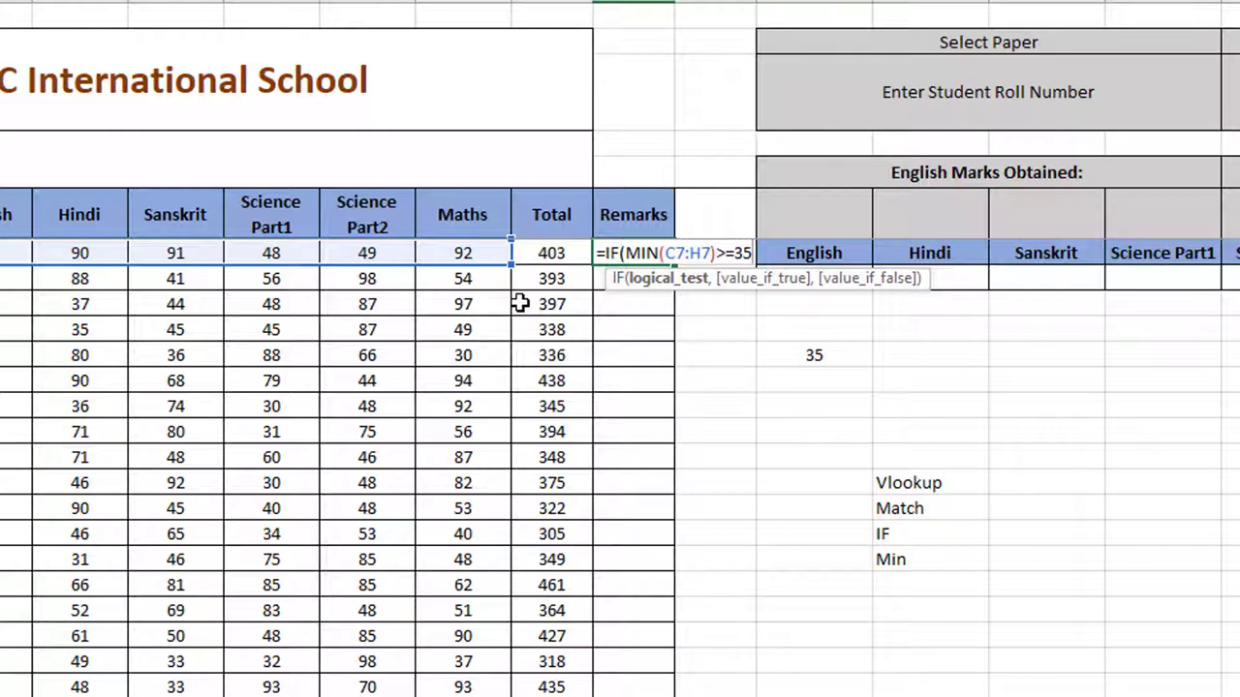
text(,"Pass)
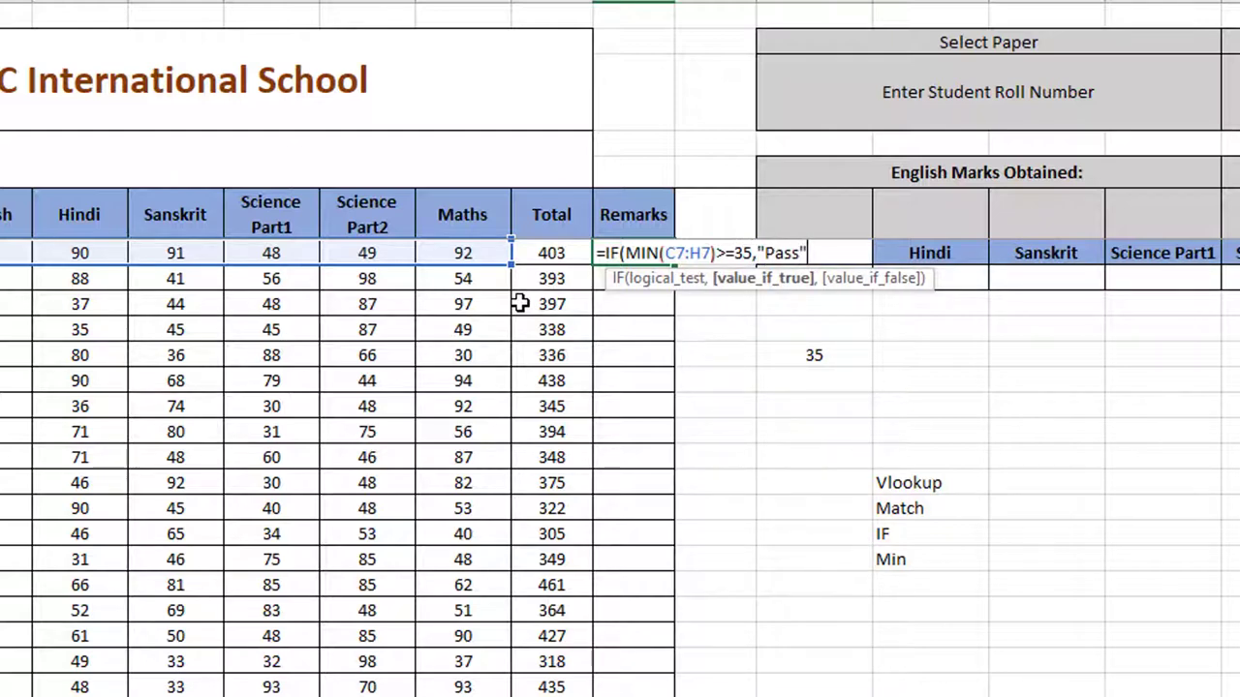
text(","Fail)
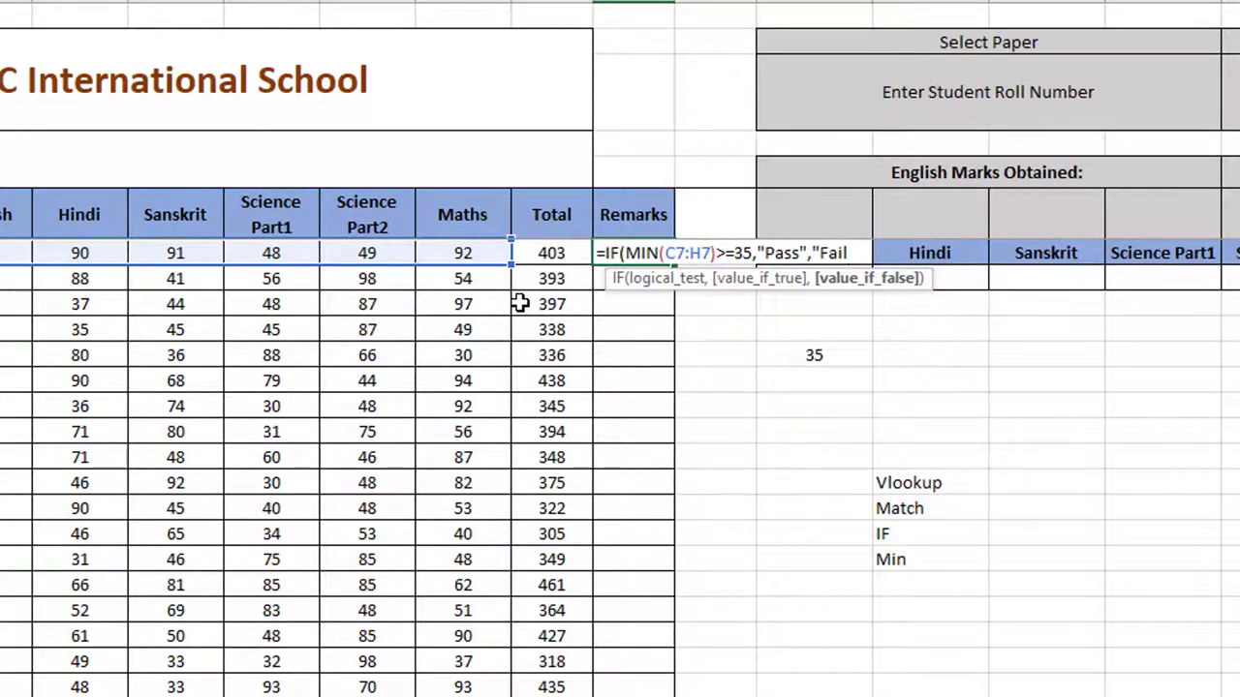
text("))
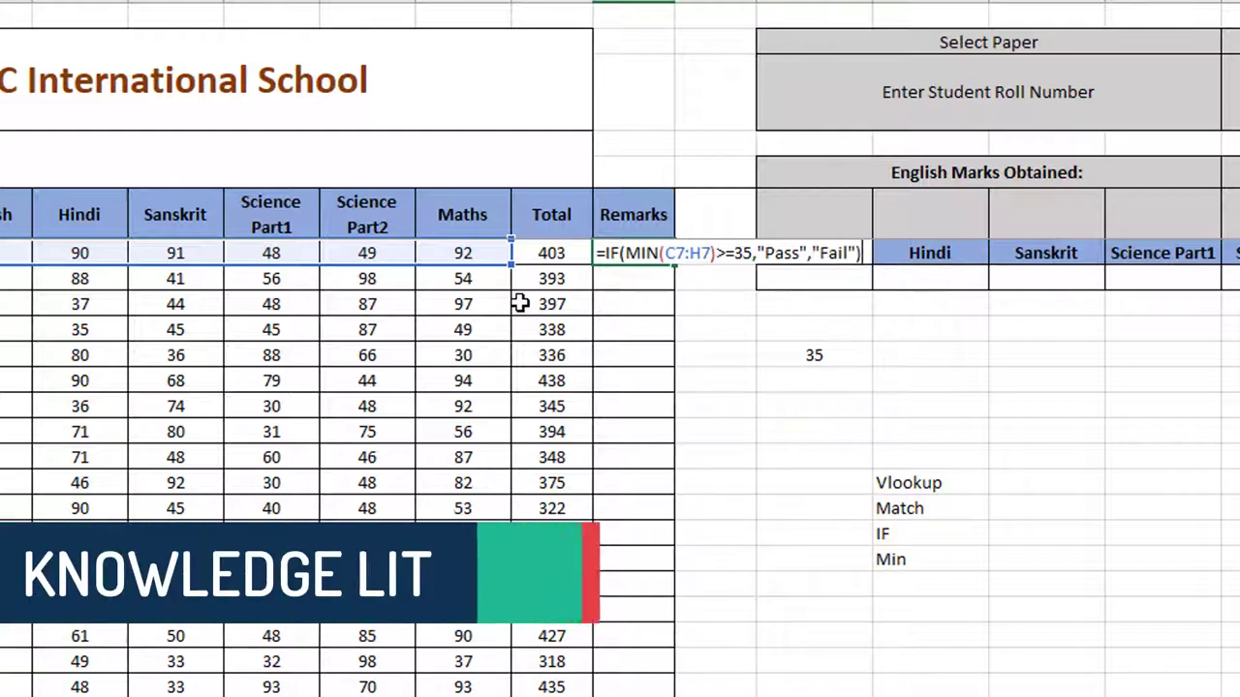
key(Return)
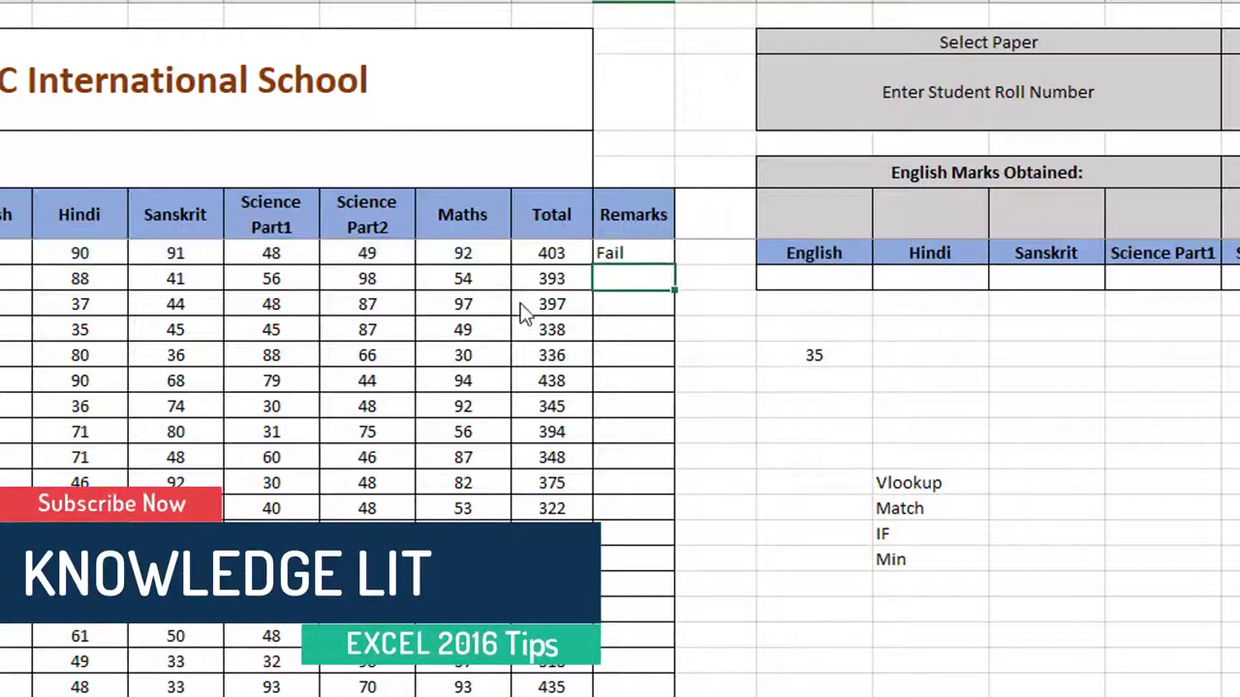
click(632, 253)
double_click(673, 265)
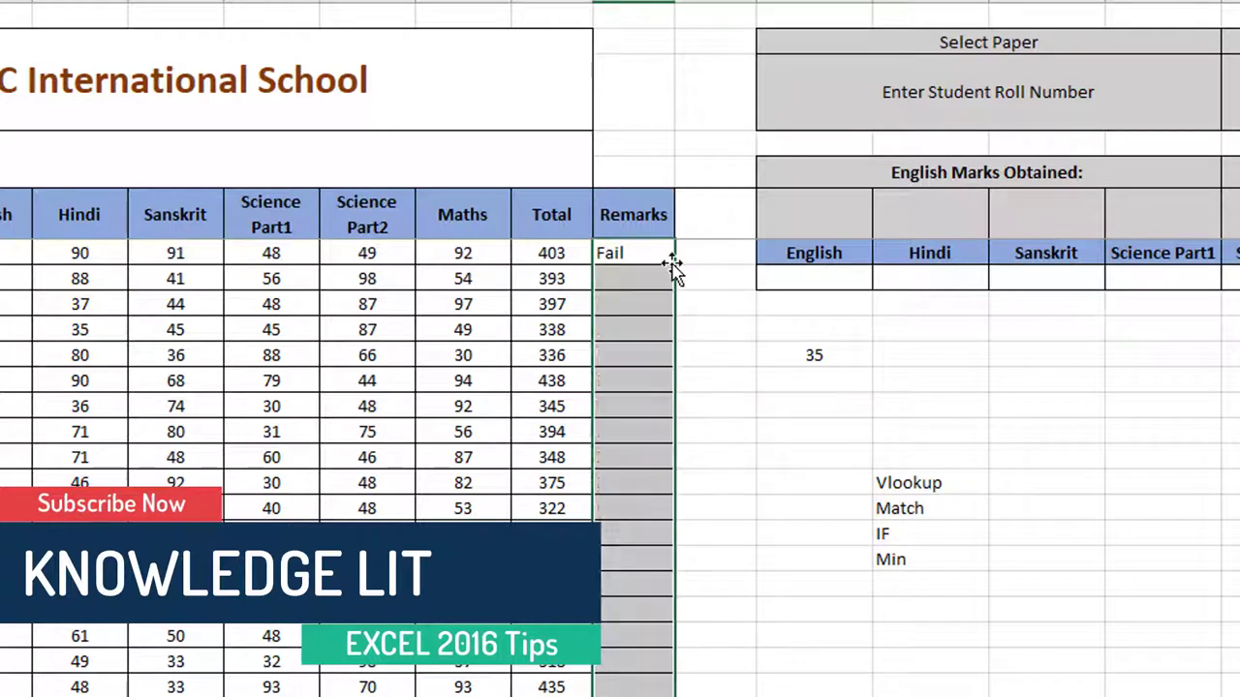
Enter =MIN(C7:H7) in cell K7 to get the first student's lowest mark.
click(716, 250)
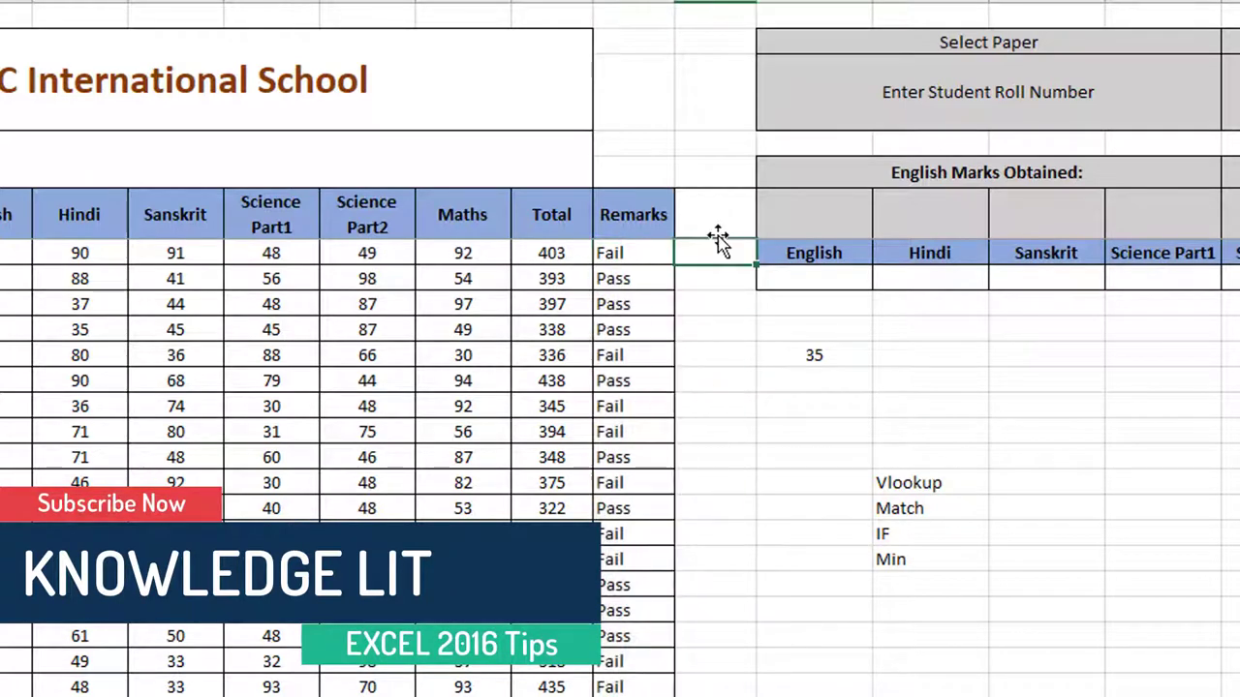
text(=min)
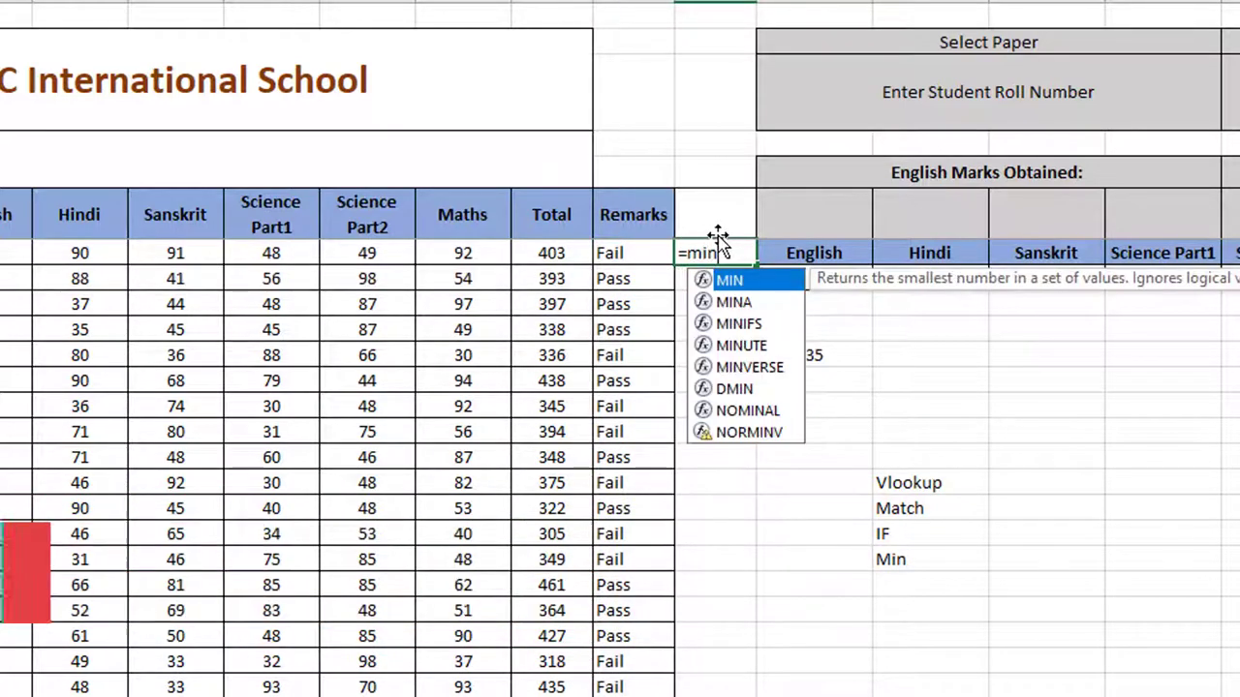
key(Tab)
drag(14, 253, 433, 252)
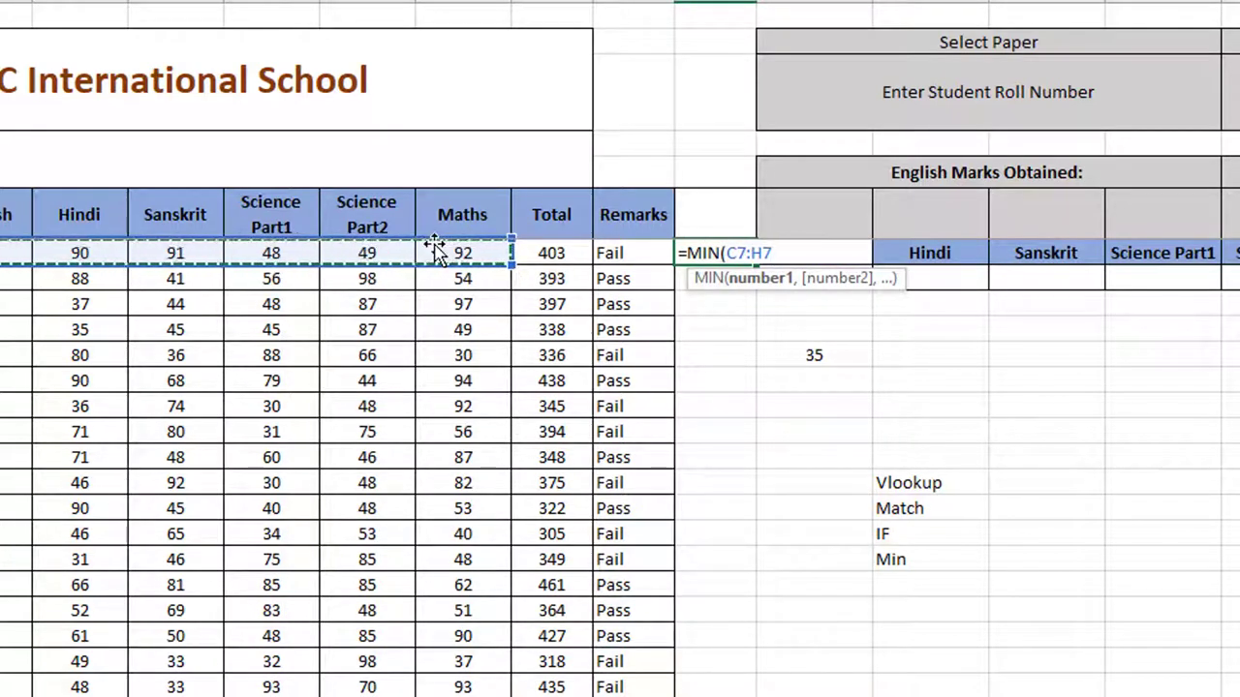
text())
key(Return)
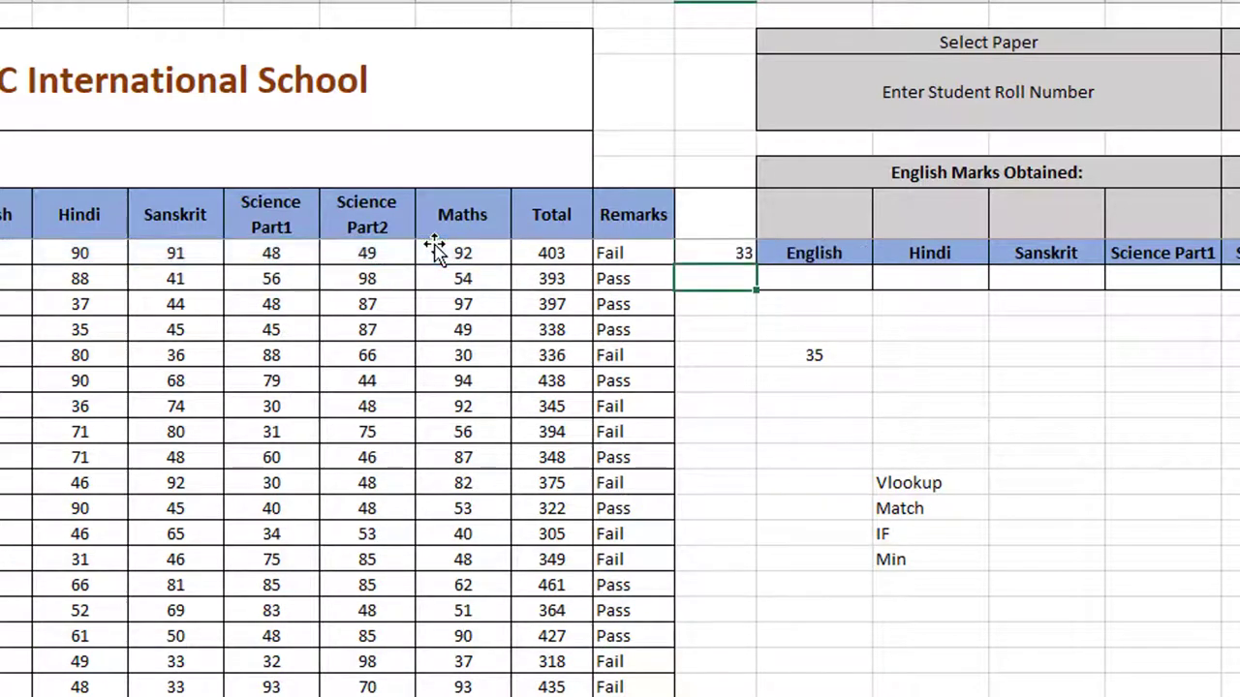
Fill the MIN formula from K7 down column K for all students and compare the values with the remarks.
click(726, 253)
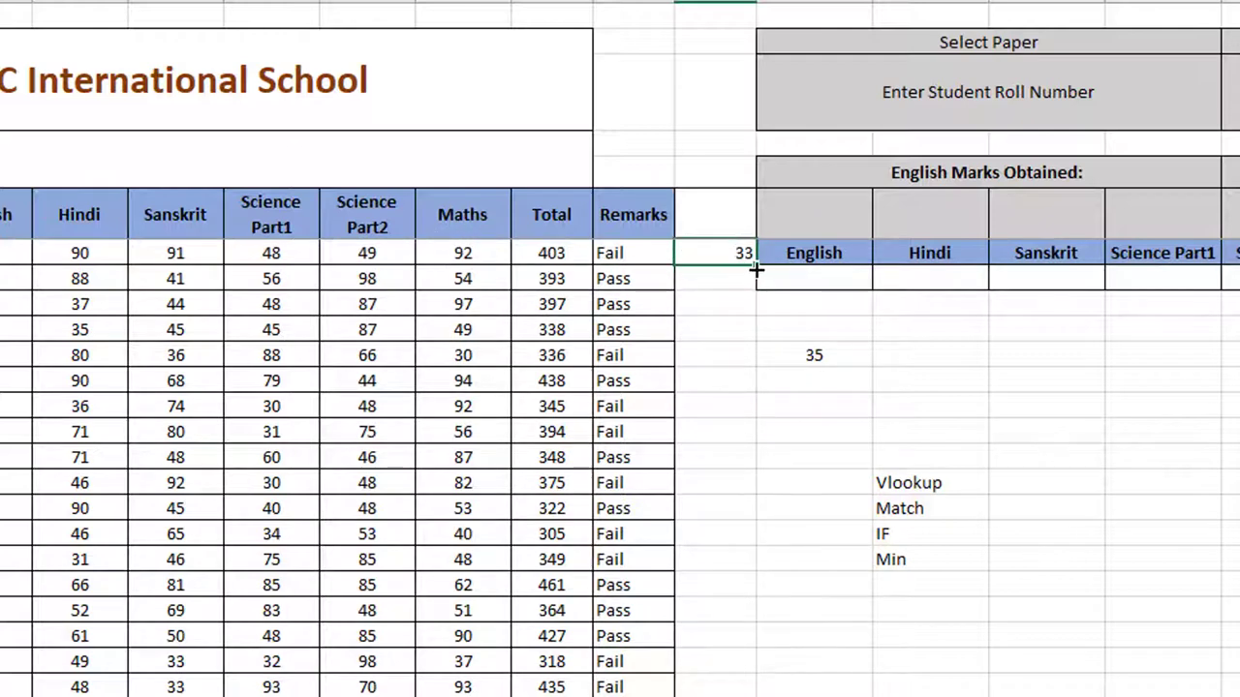
double_click(755, 266)
scroll(733, 456, down, 6)
scroll(747, 423, up, 6)
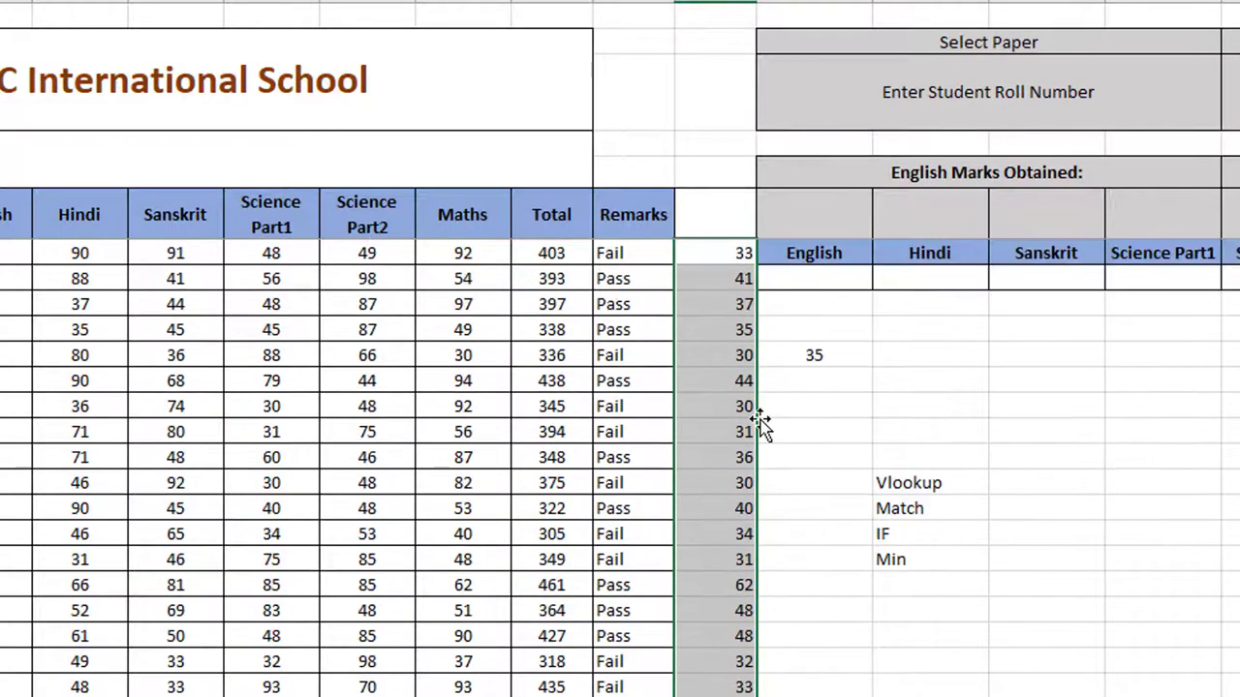
click(707, 327)
click(738, 254)
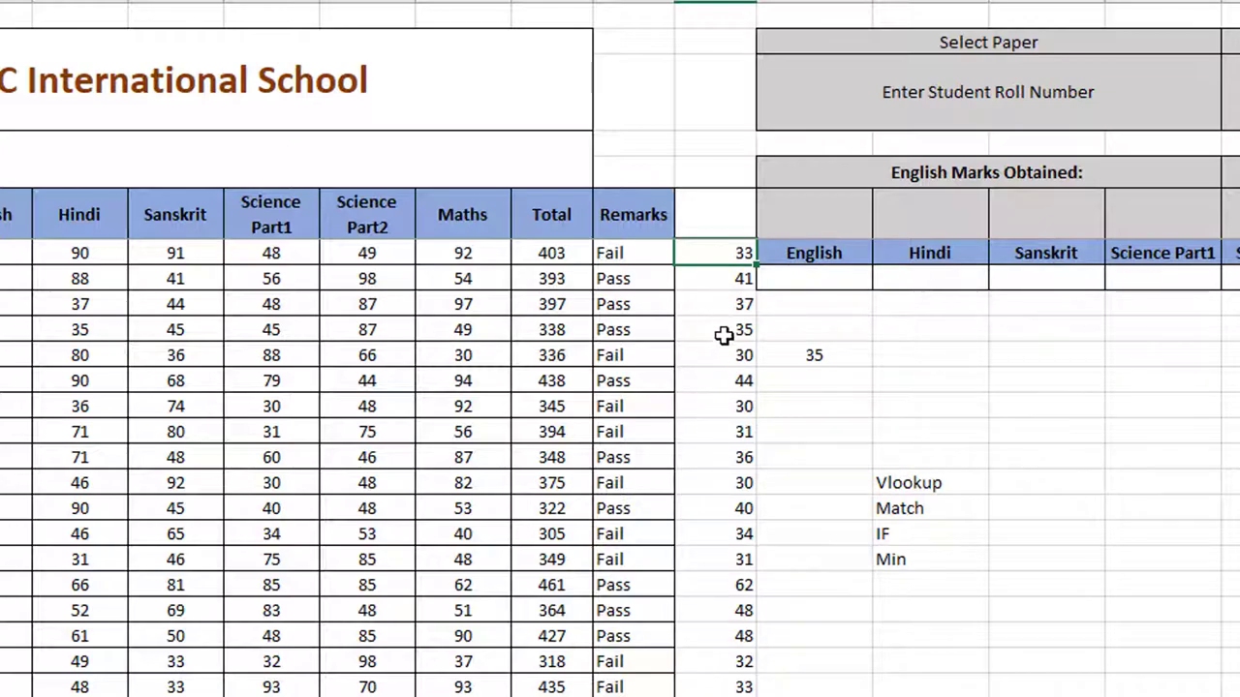
scroll(694, 378, down, 13)
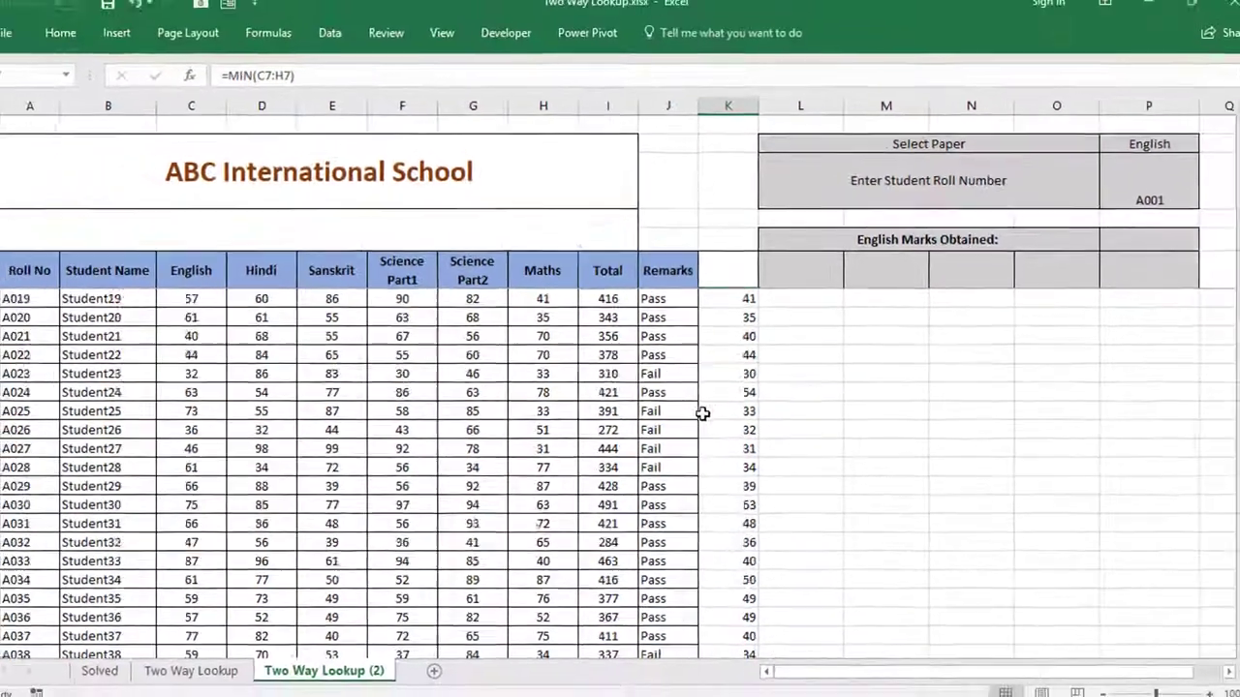
scroll(694, 446, up, 13)
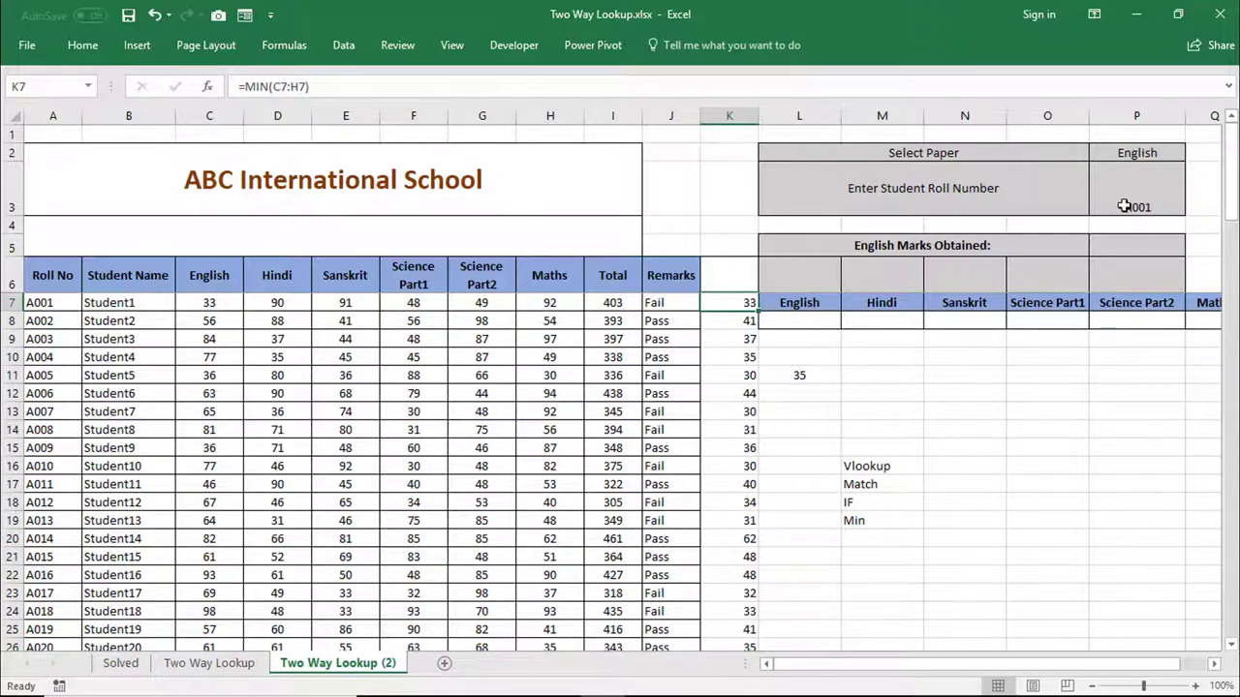
Set the selected paper in cell P2 to Hindi.
click(1144, 152)
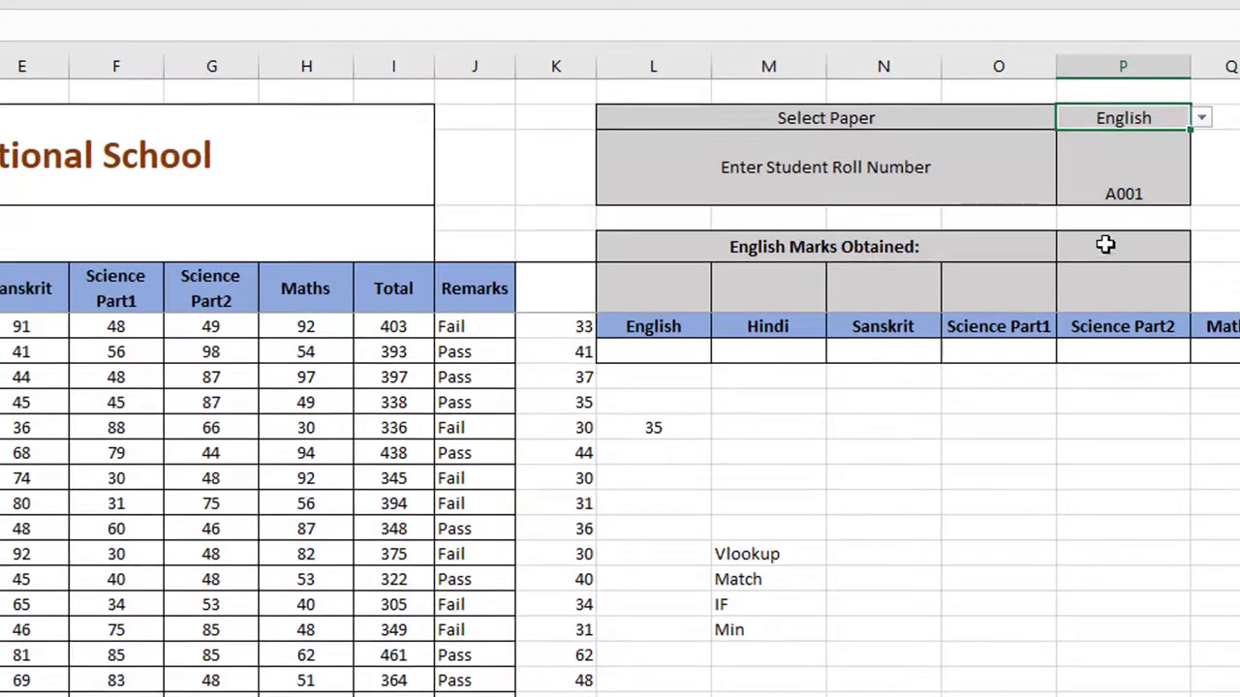
click(1089, 254)
click(1131, 112)
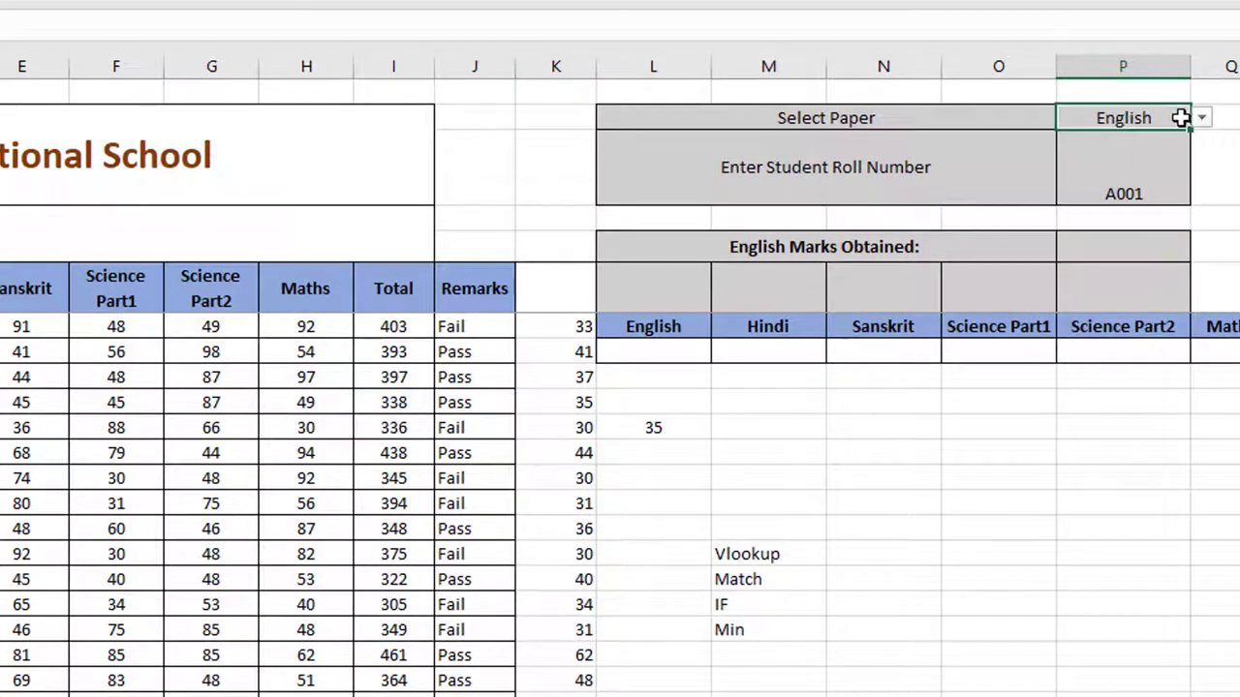
click(1201, 118)
click(1148, 157)
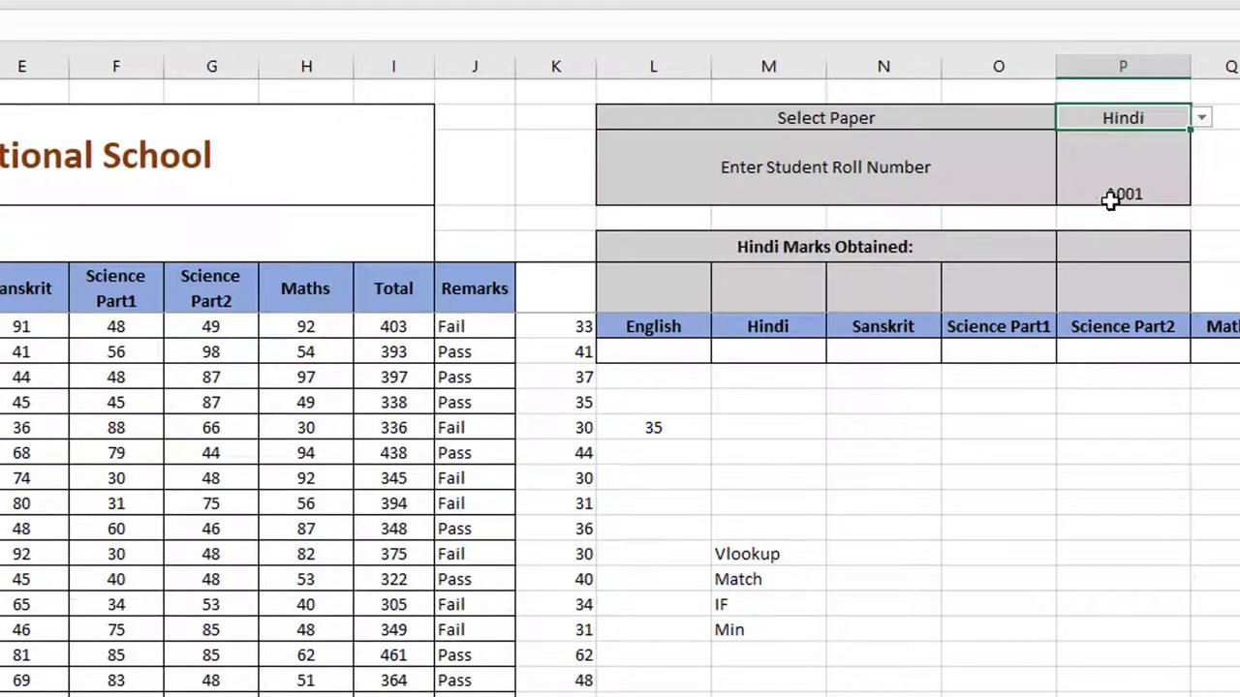
click(1110, 200)
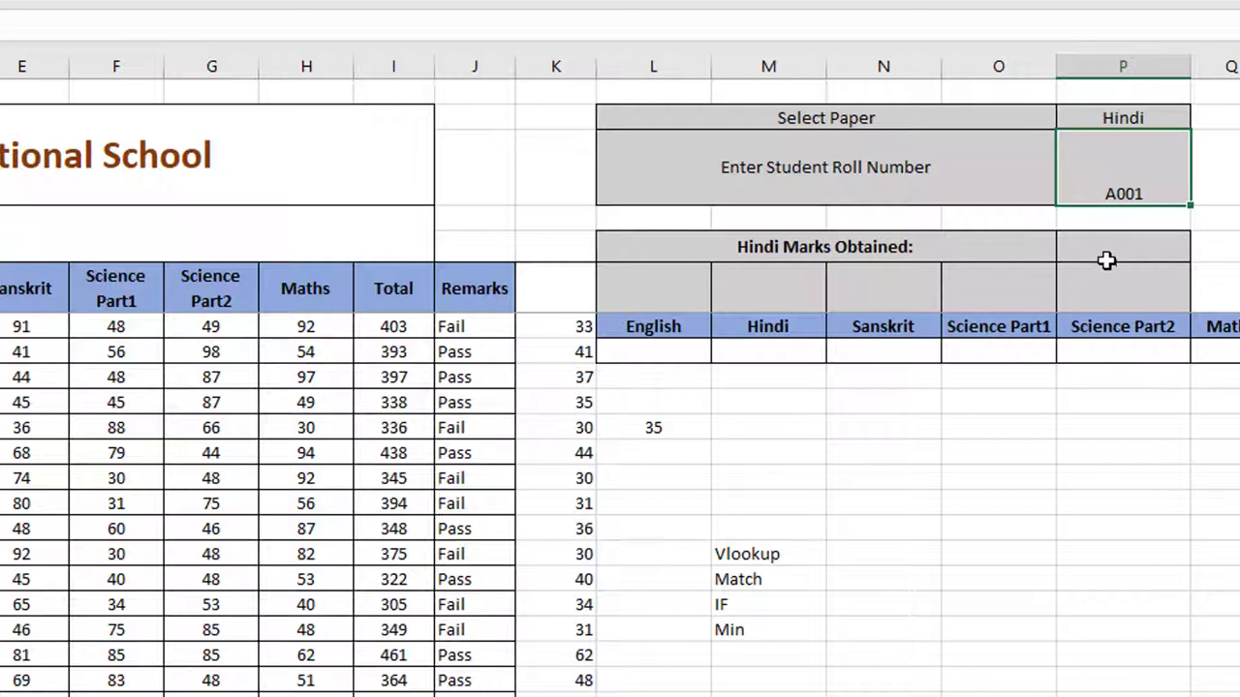
click(1104, 249)
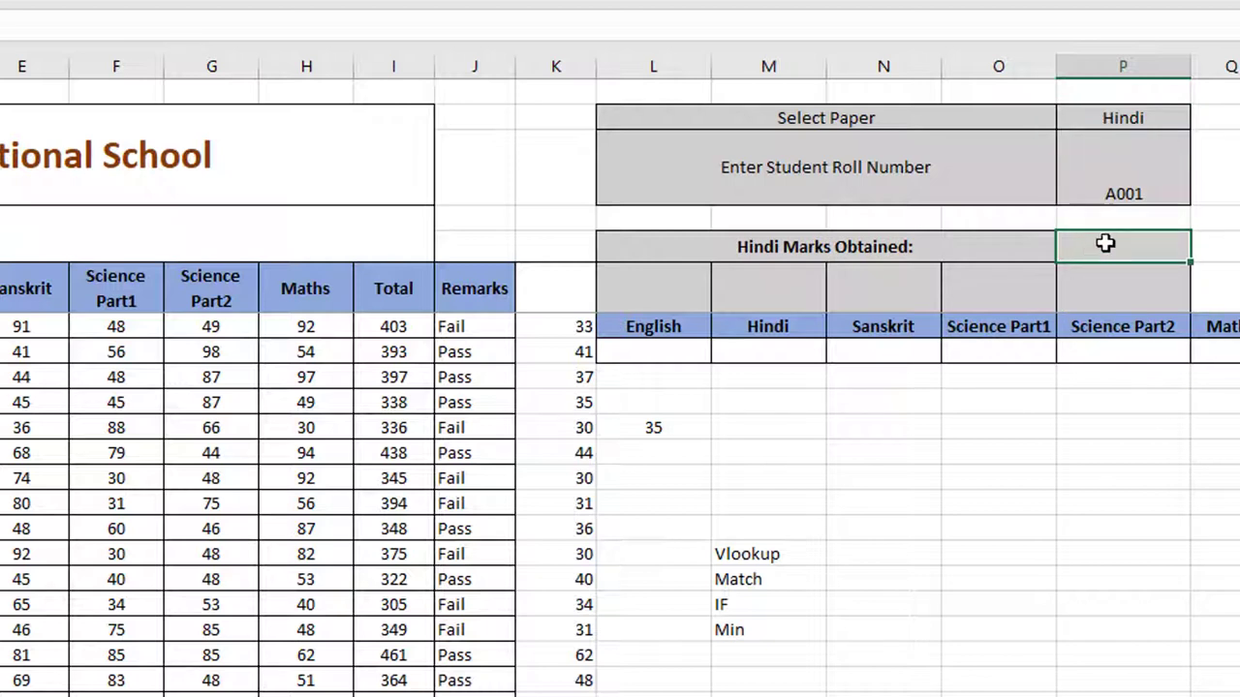
Review the data validation type and source range behind the Select Paper cell P2.
click(1112, 124)
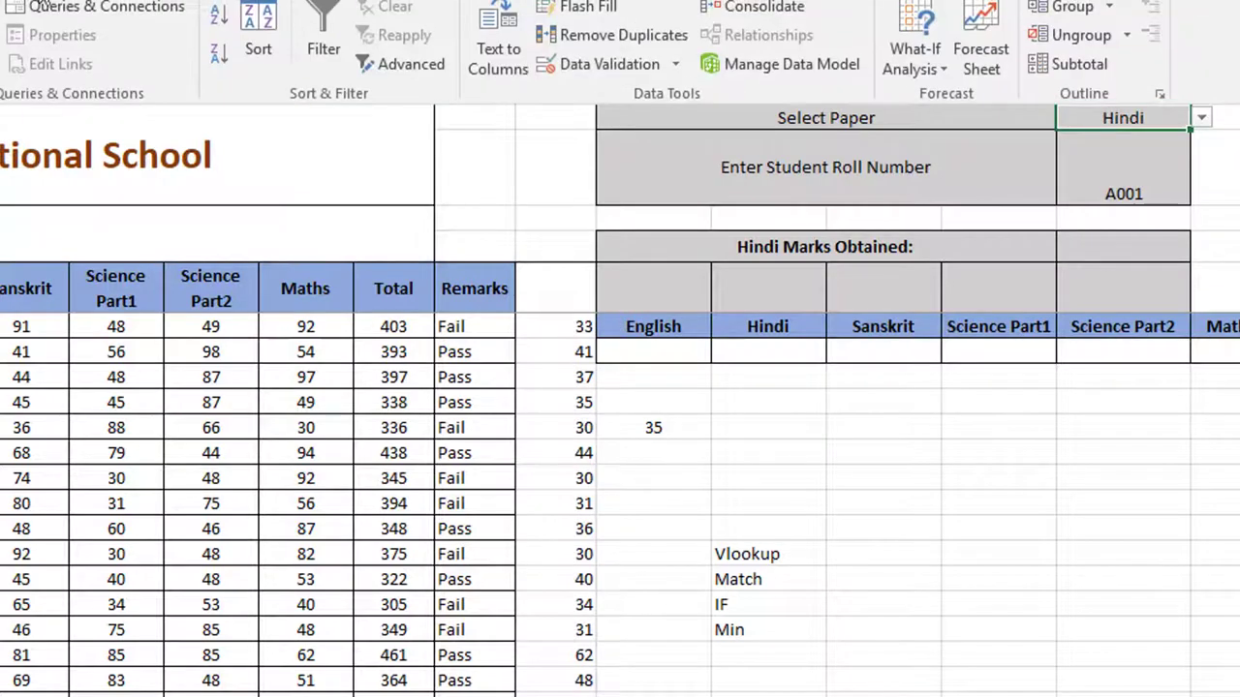
click(614, 61)
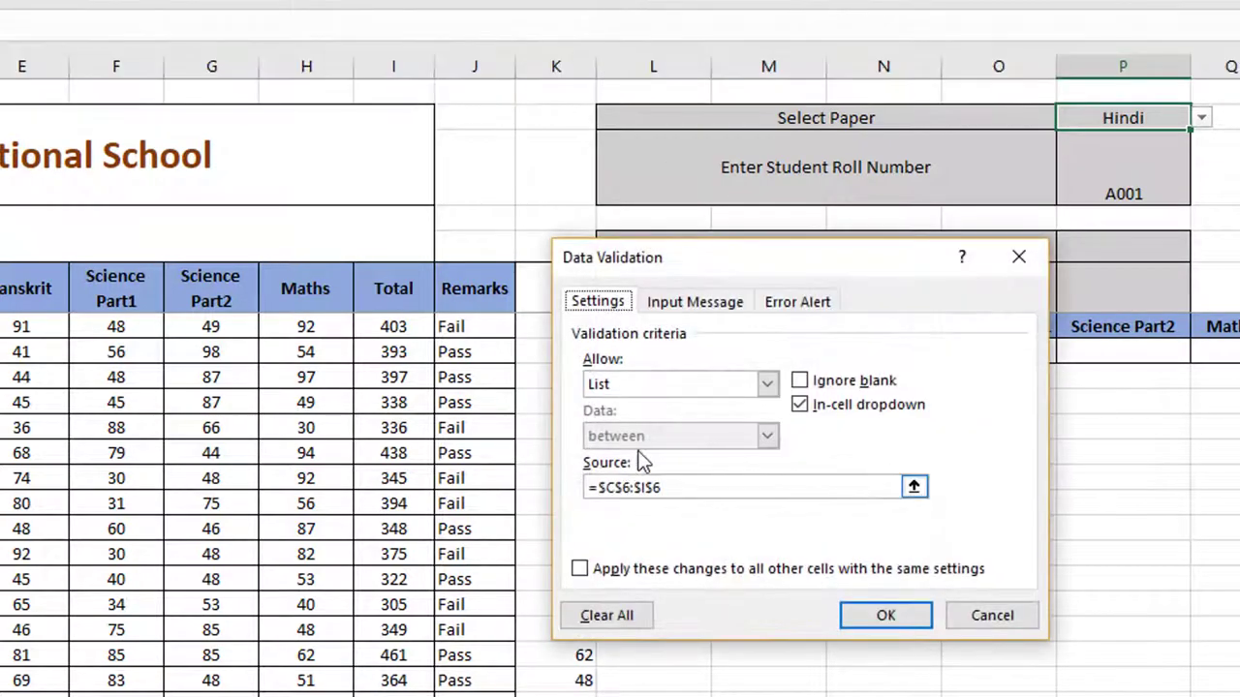
click(648, 391)
click(657, 457)
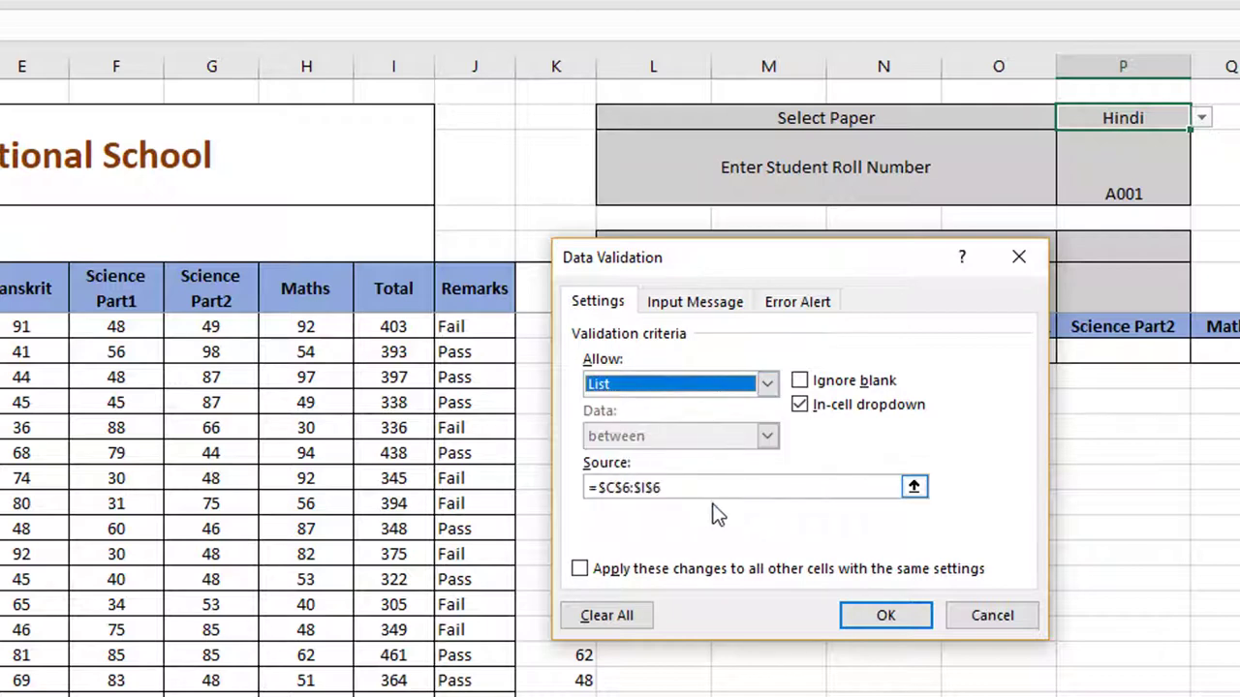
click(719, 491)
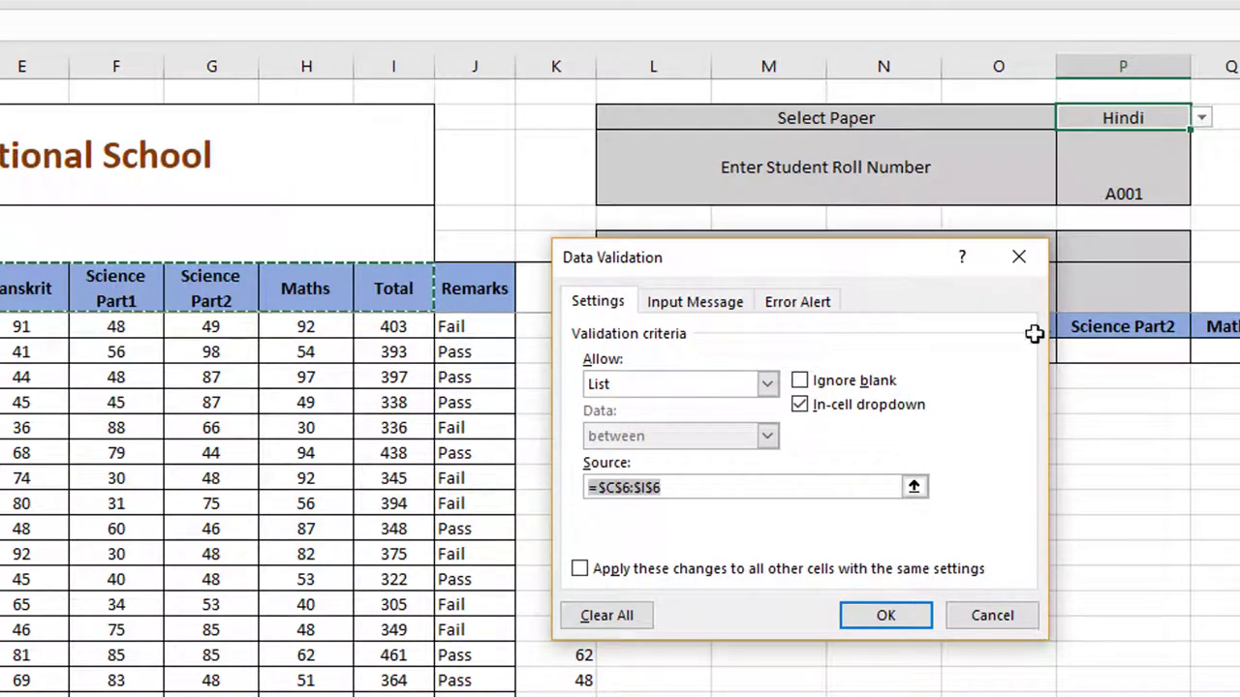
click(886, 615)
Start a VLOOKUP formula in cell P5 with the roll number cell $P$3 as an absolute lookup value.
click(874, 202)
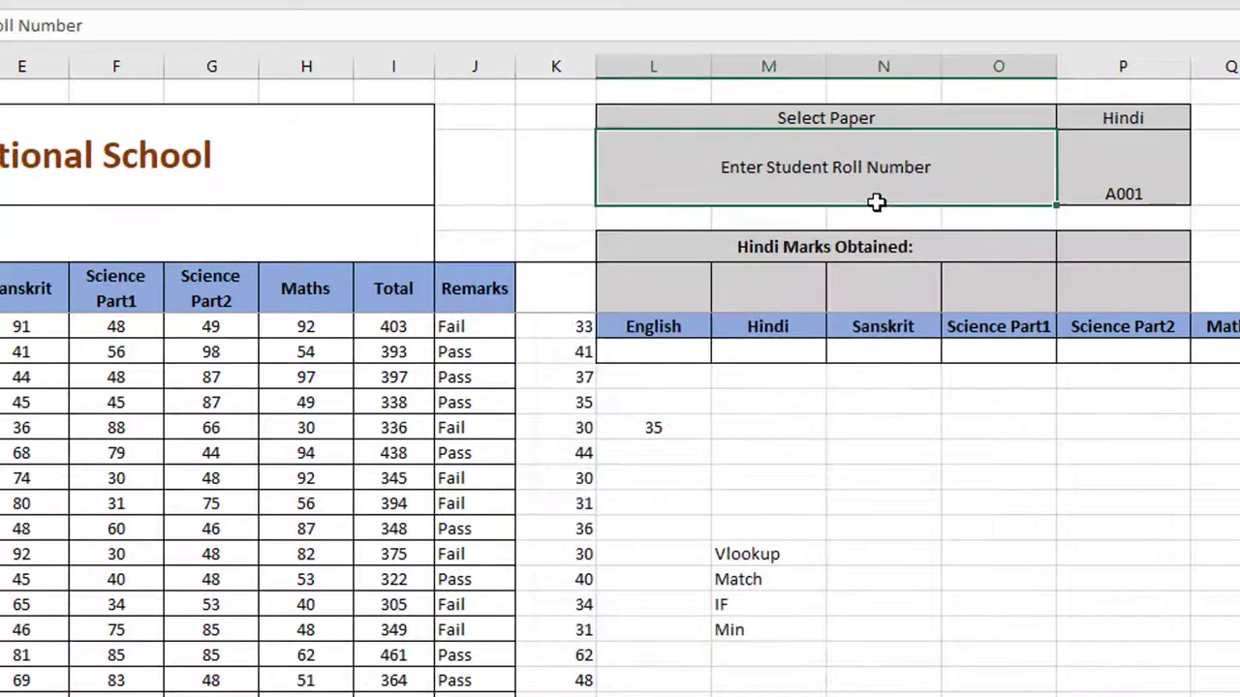
click(1087, 184)
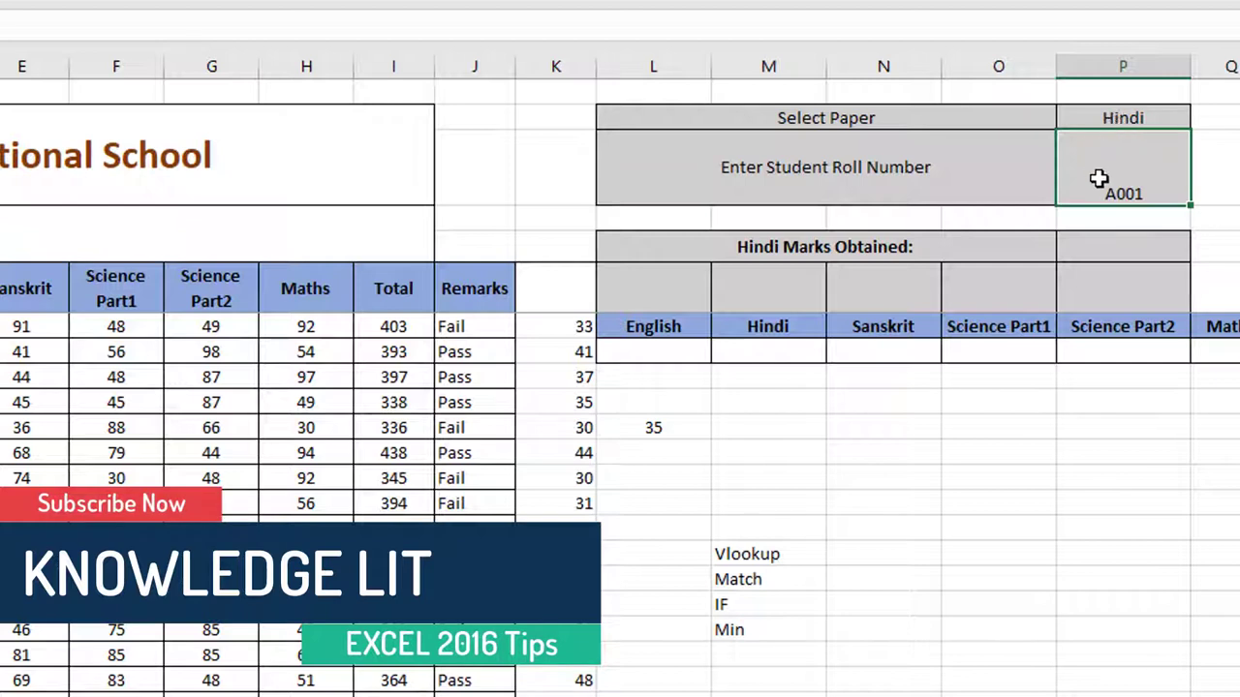
click(1104, 250)
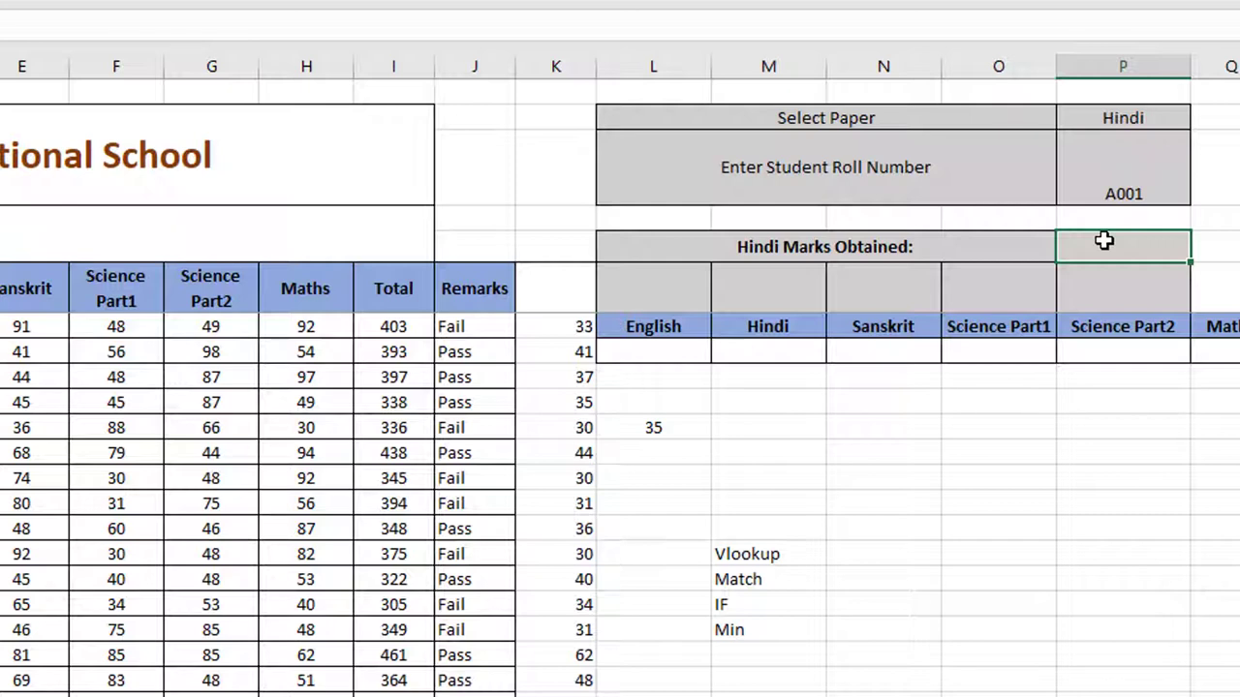
text(=)
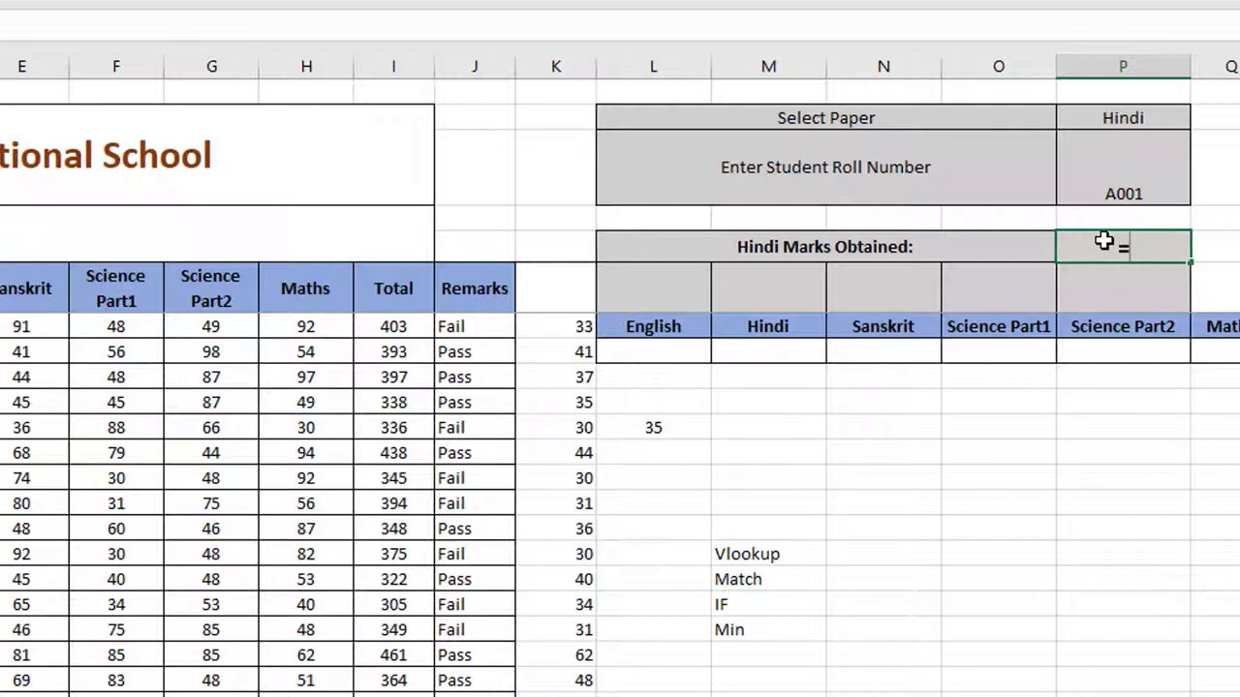
text(Vlo)
key(Tab)
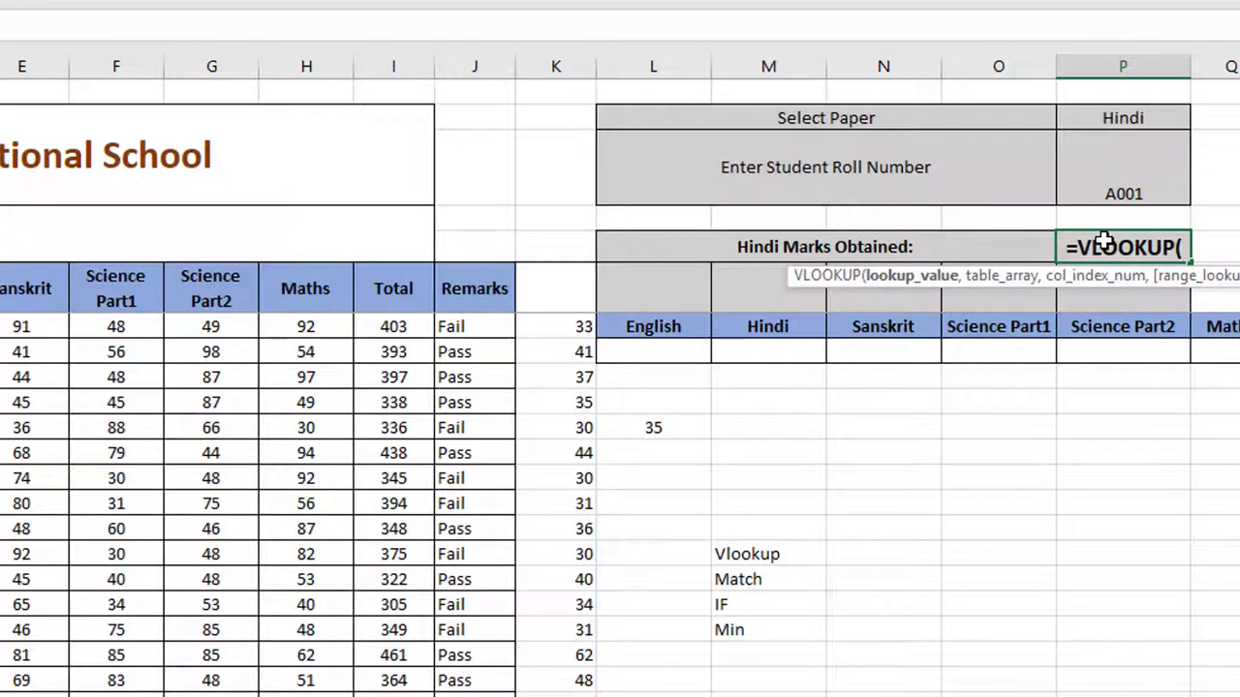
click(1126, 179)
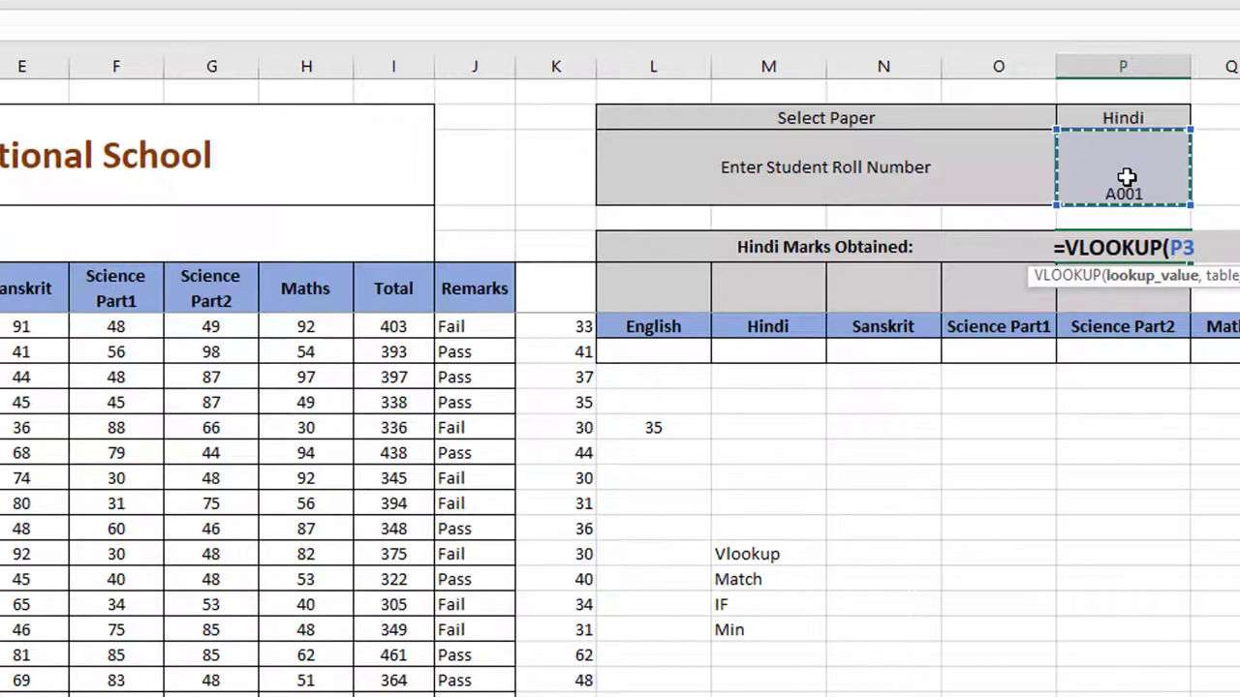
key(F4)
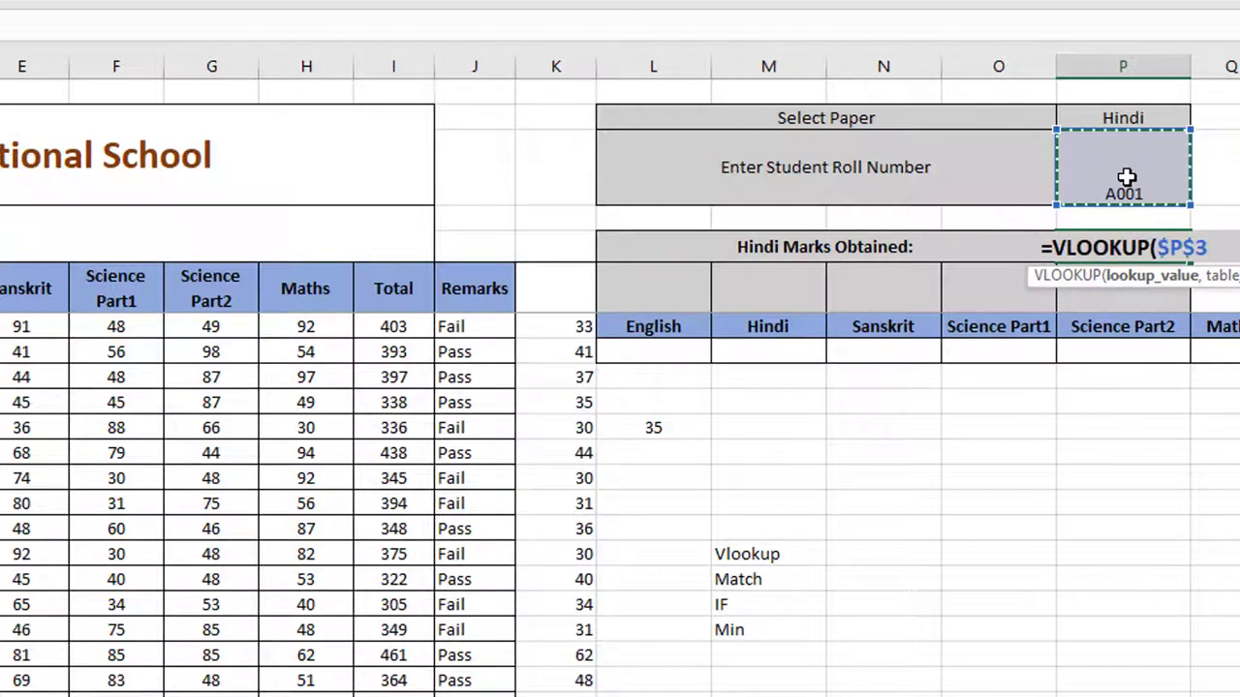
text(,)
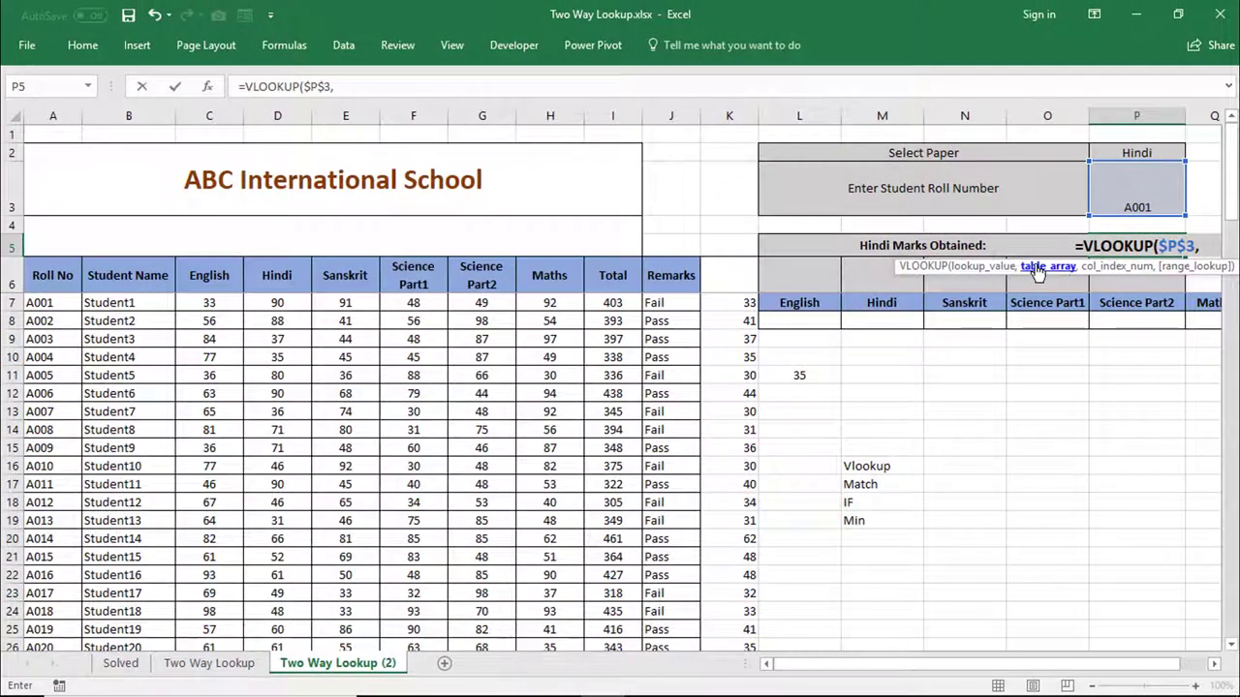
Set the VLOOKUP table array to the whole marks table, headers included, as the absolute range $A$6:$J$105.
click(38, 288)
key(ctrl+shift+Right)
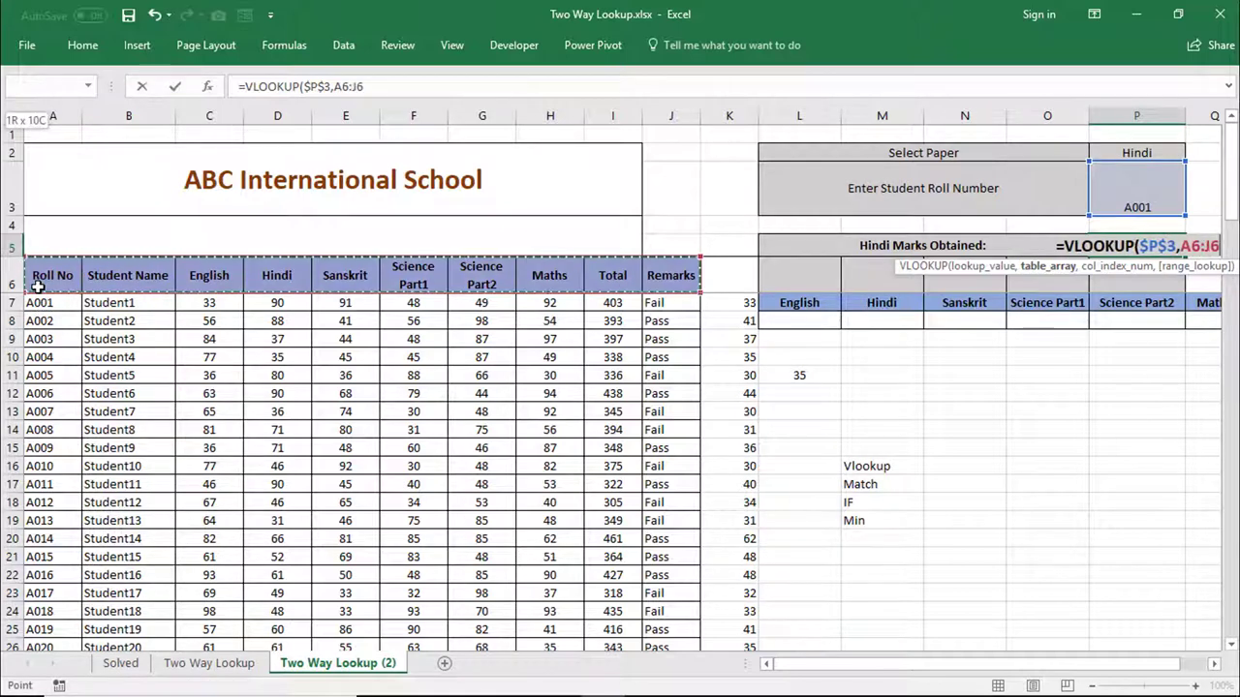
key(ctrl+shift+Down)
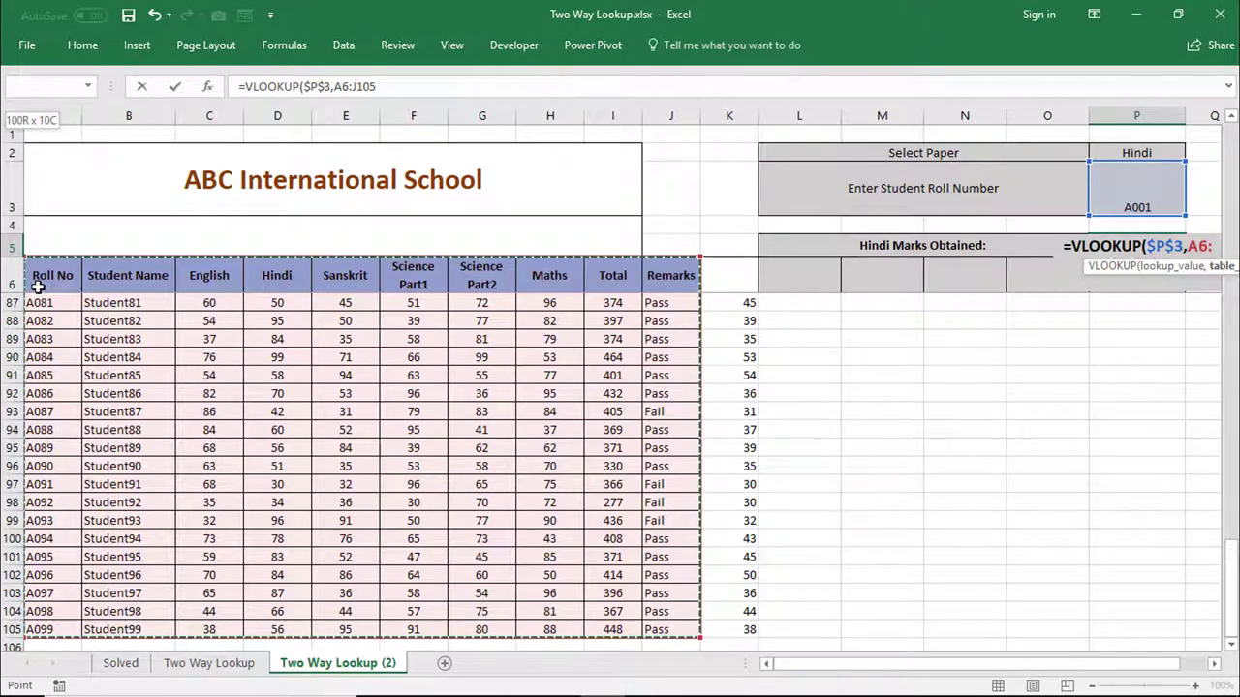
key(F4)
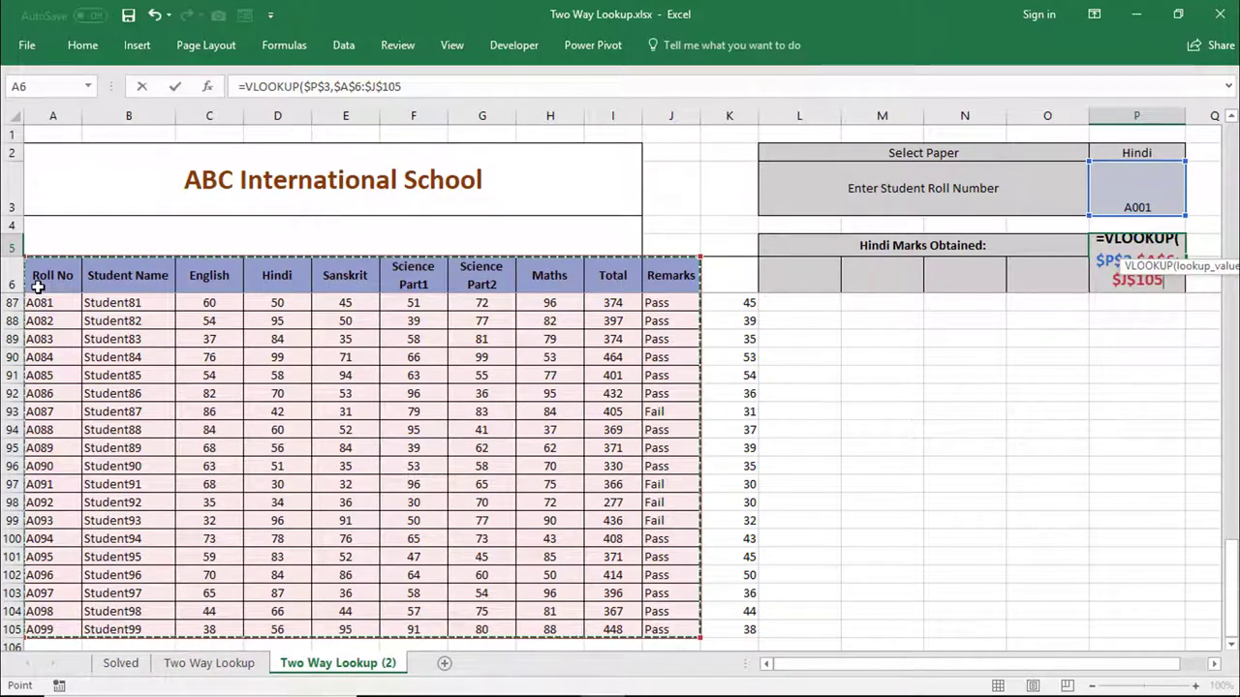
text(,)
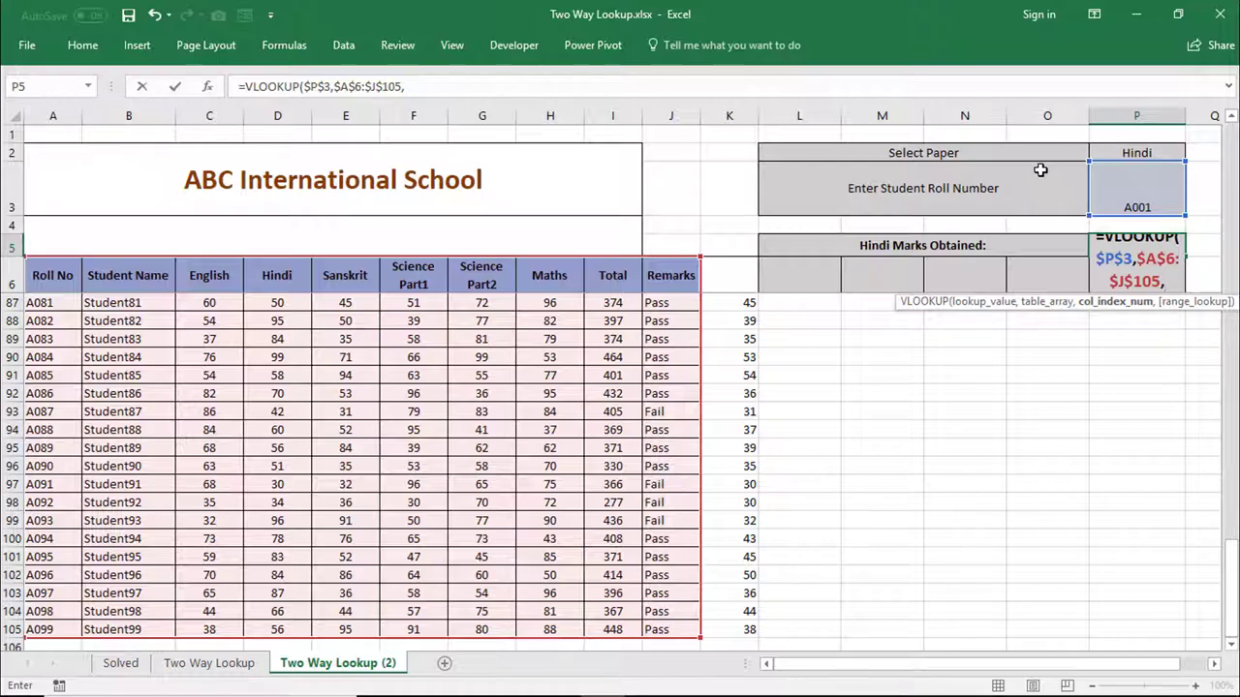
Nest a MATCH function as the VLOOKUP column index, with the selected paper cell $P$2 as its lookup value.
text(mat)
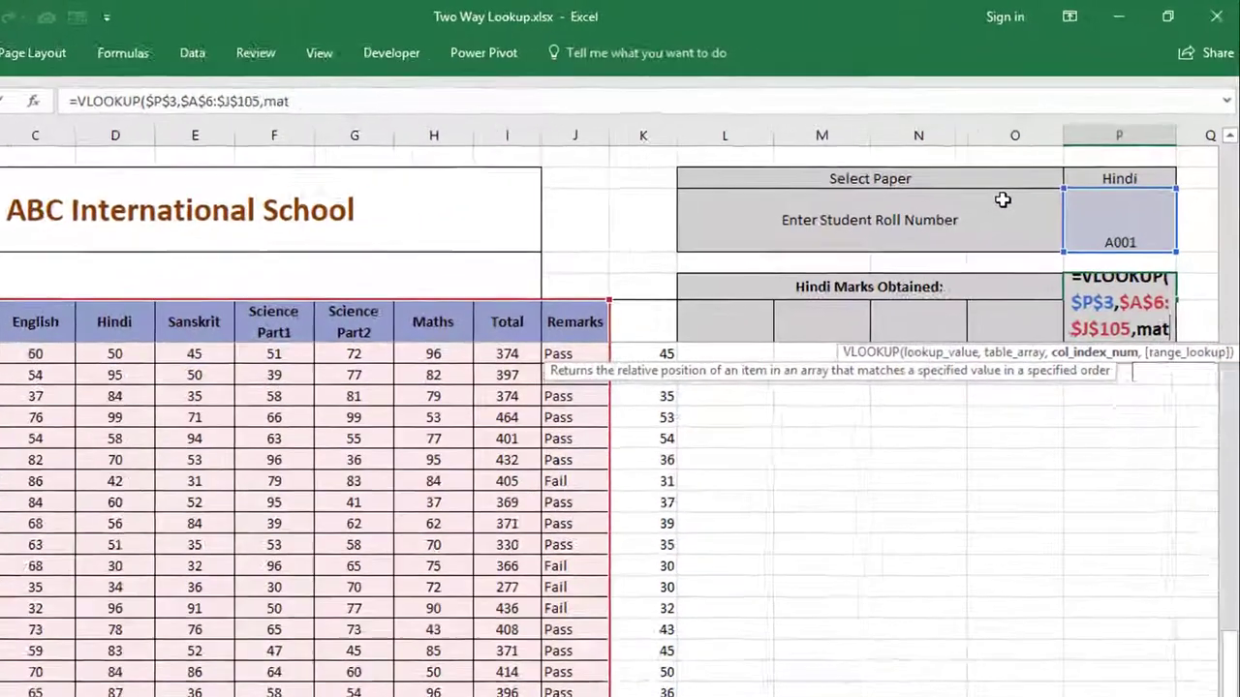
text(ch)
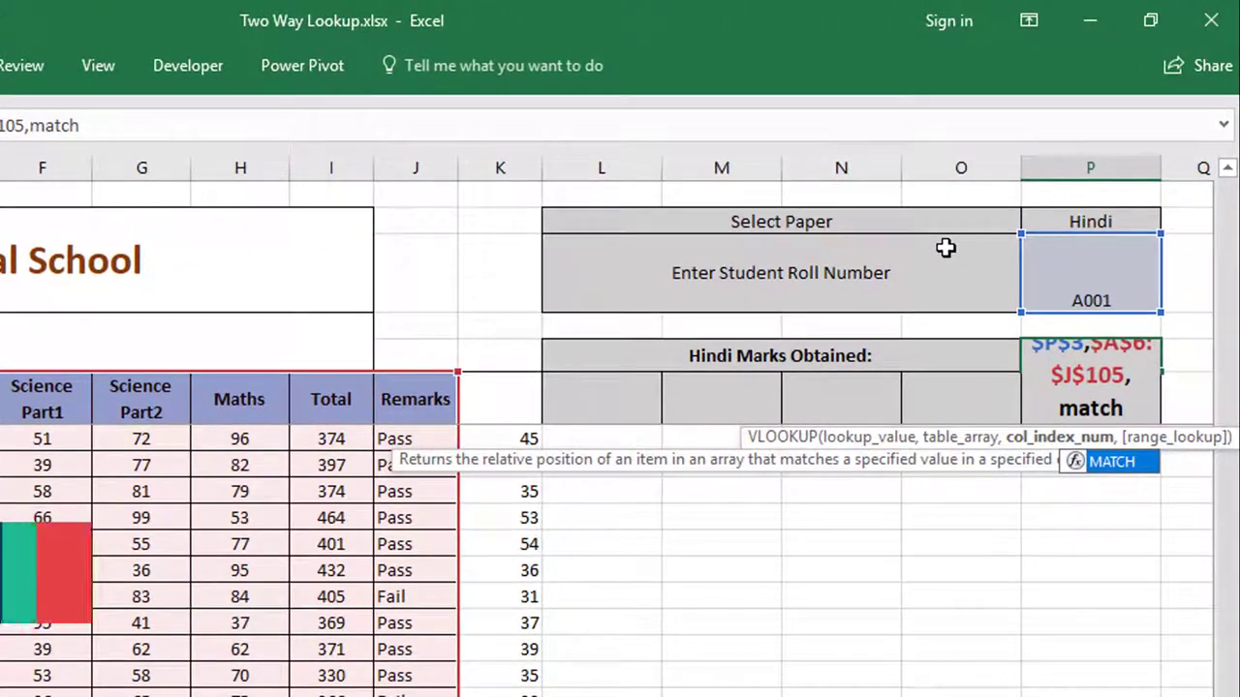
key(Tab)
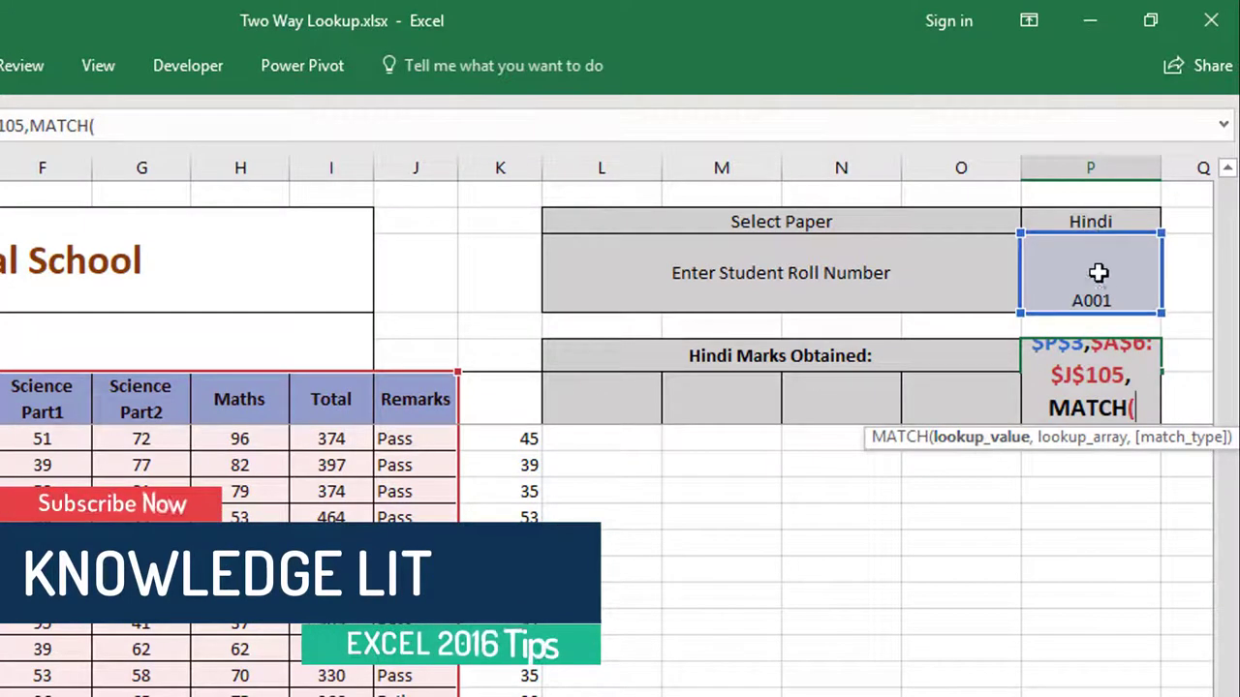
click(1077, 229)
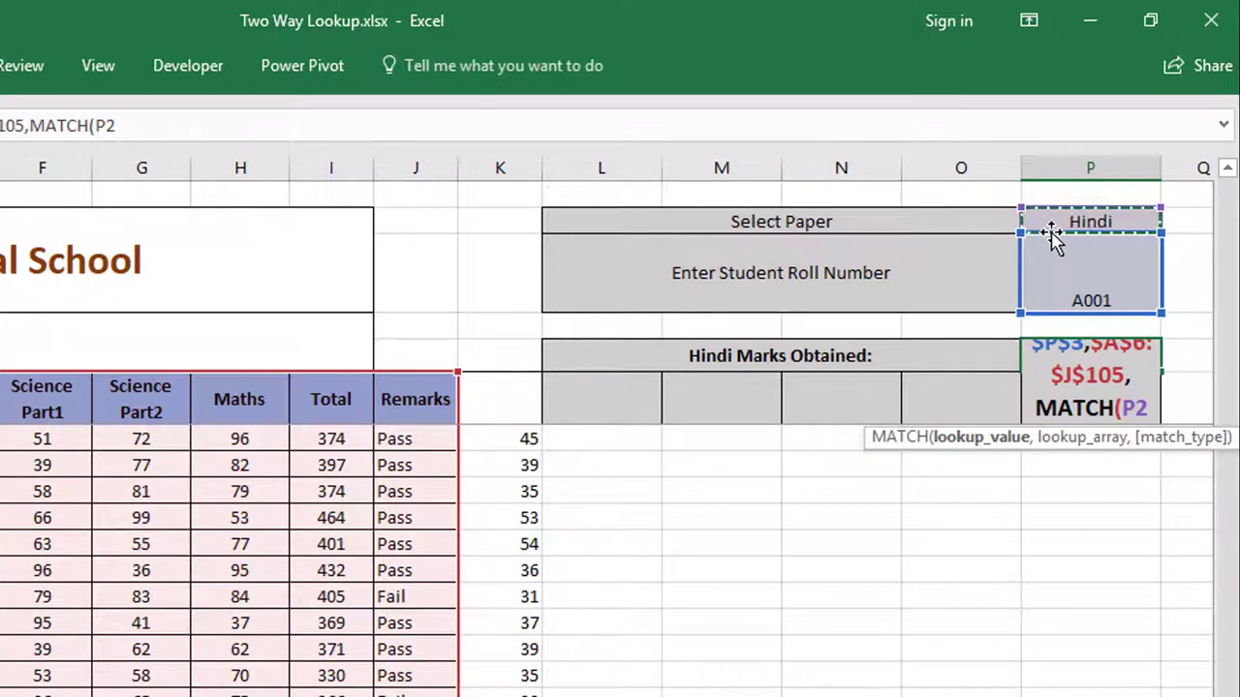
key(F4)
text(,)
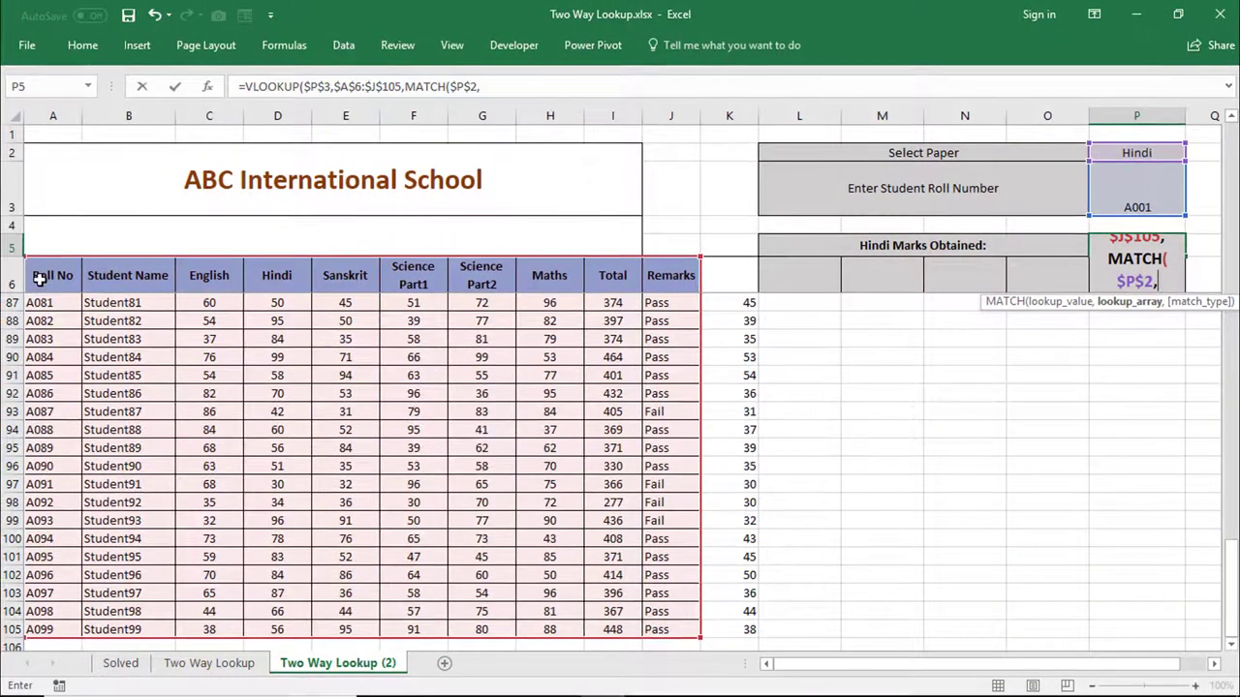
Complete the nested MATCH with the header row $A$6:$J$6 as lookup array and 0 for an exact match.
drag(39, 279, 634, 278)
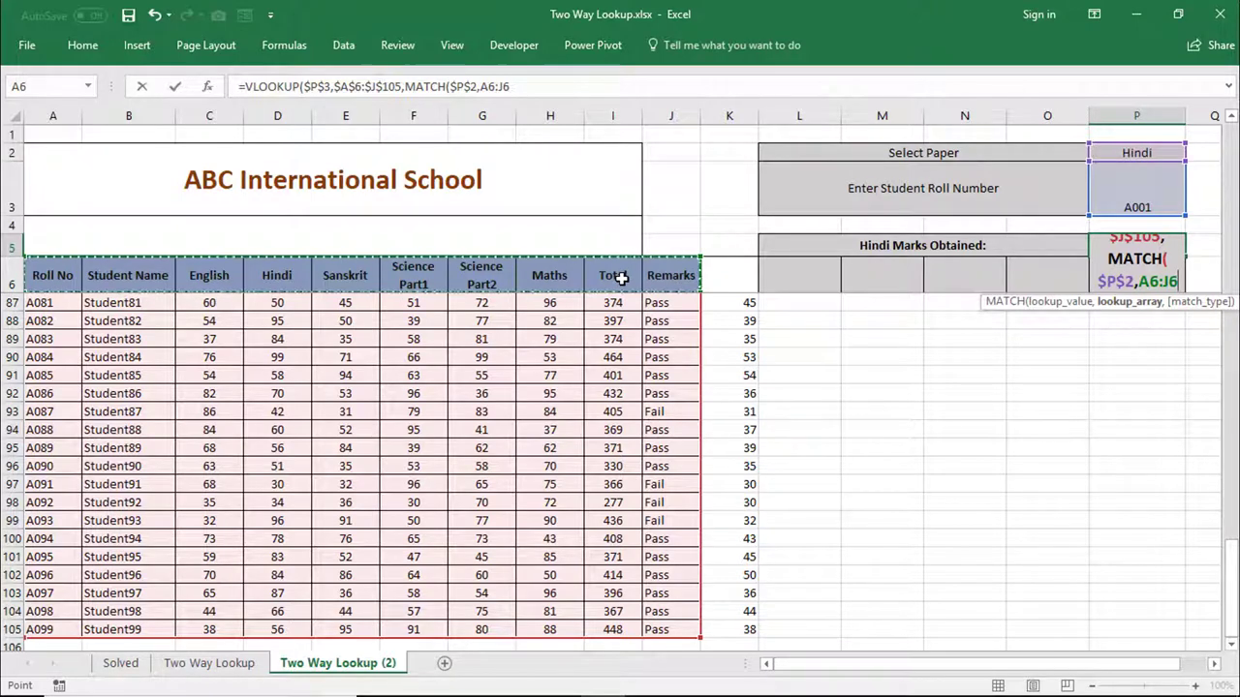
key(F4)
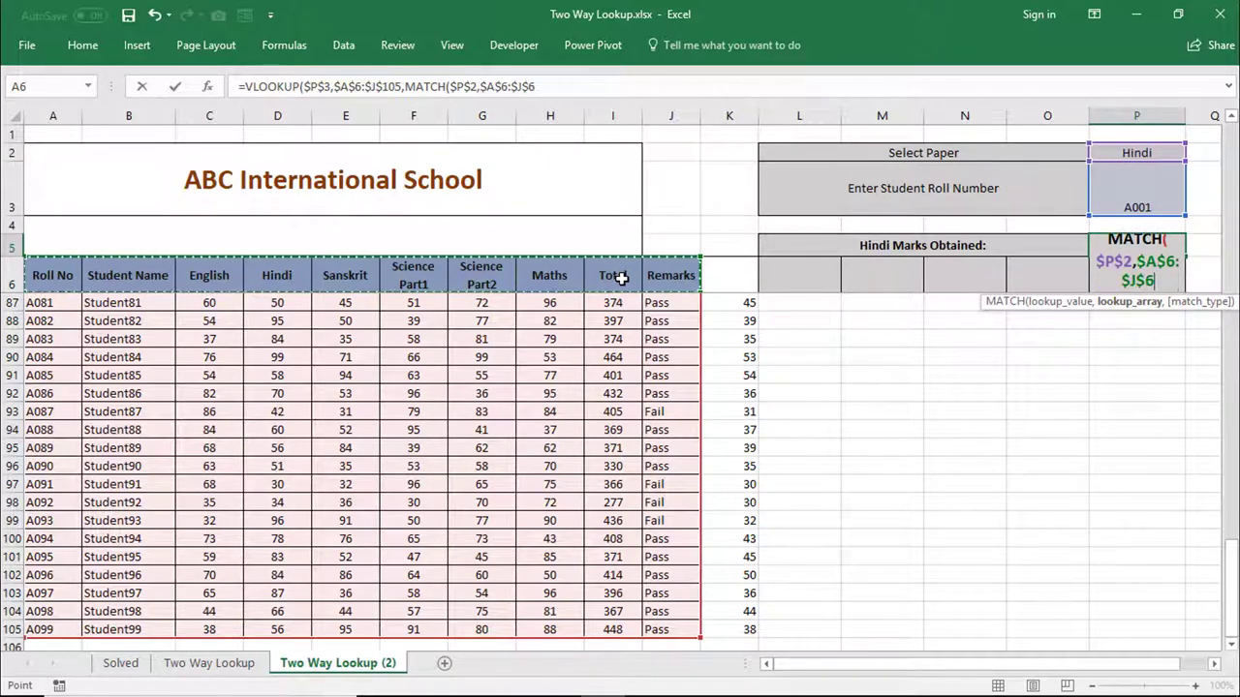
text(,$A$6:$J$6,)
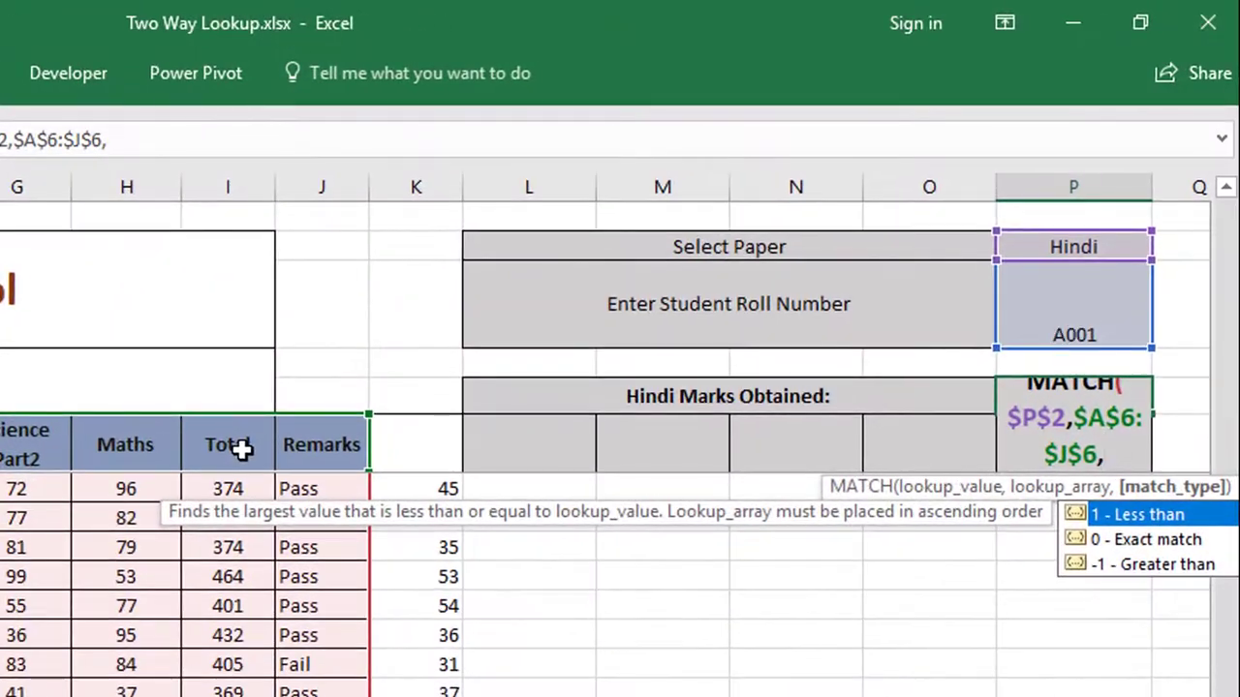
text(0)
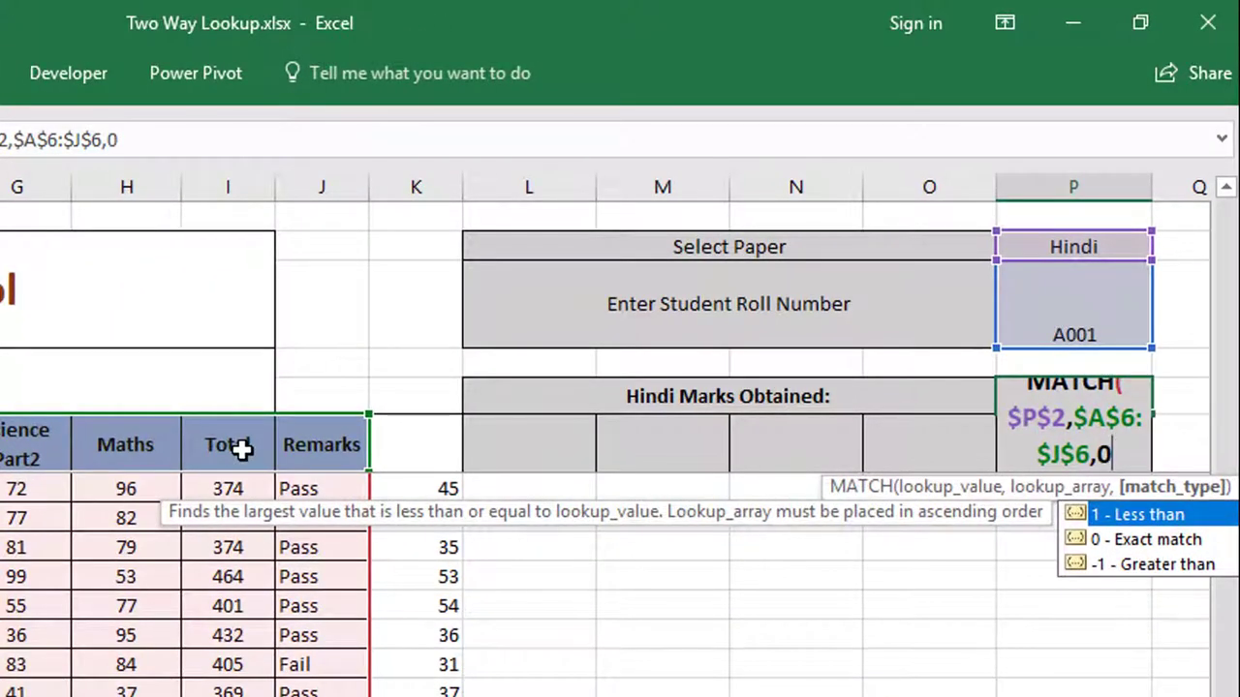
text())
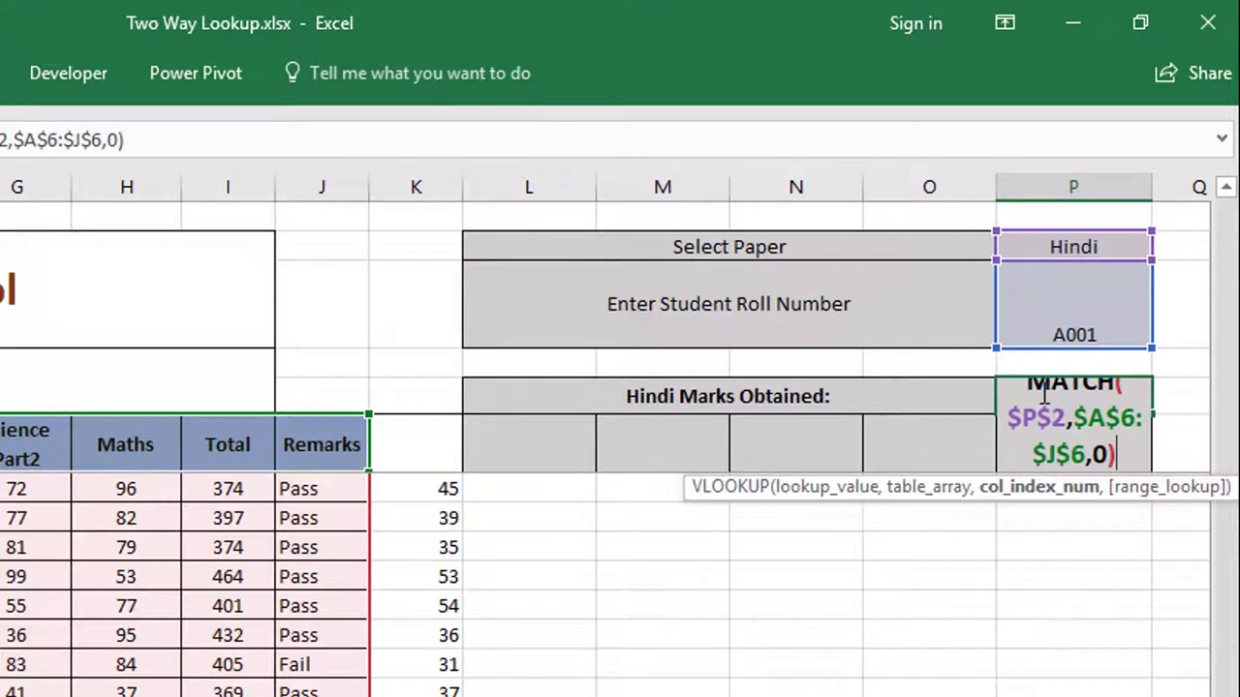
click(1108, 455)
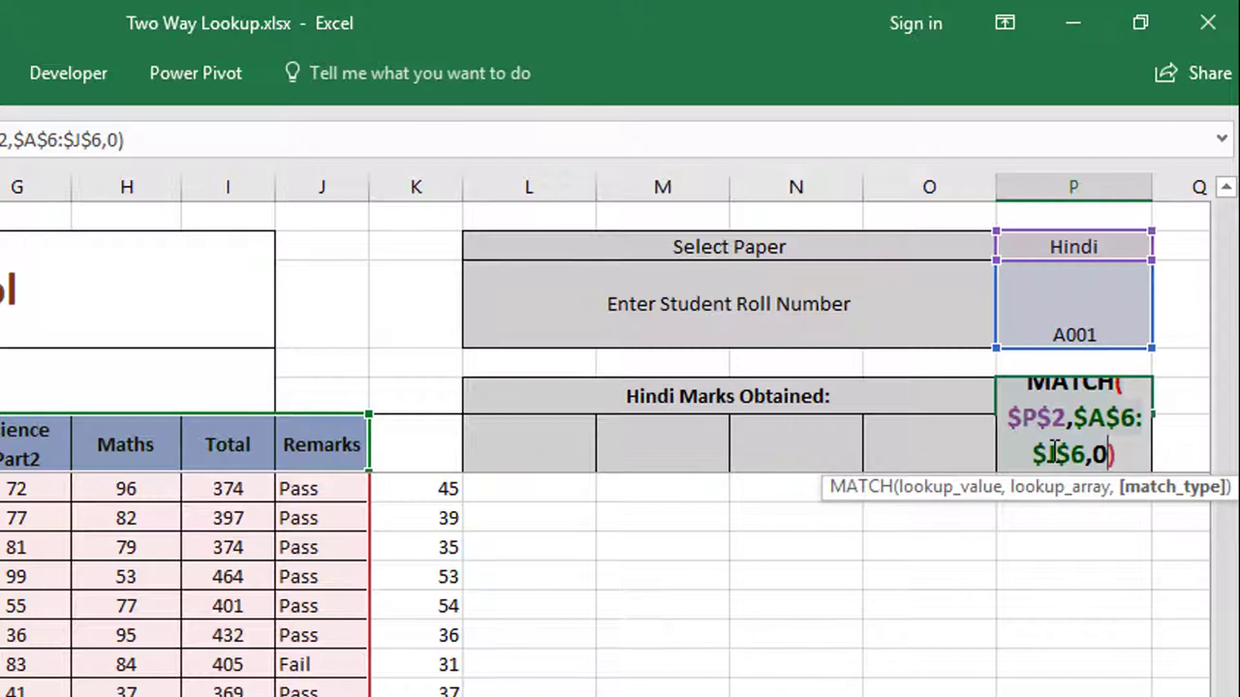
click(1121, 452)
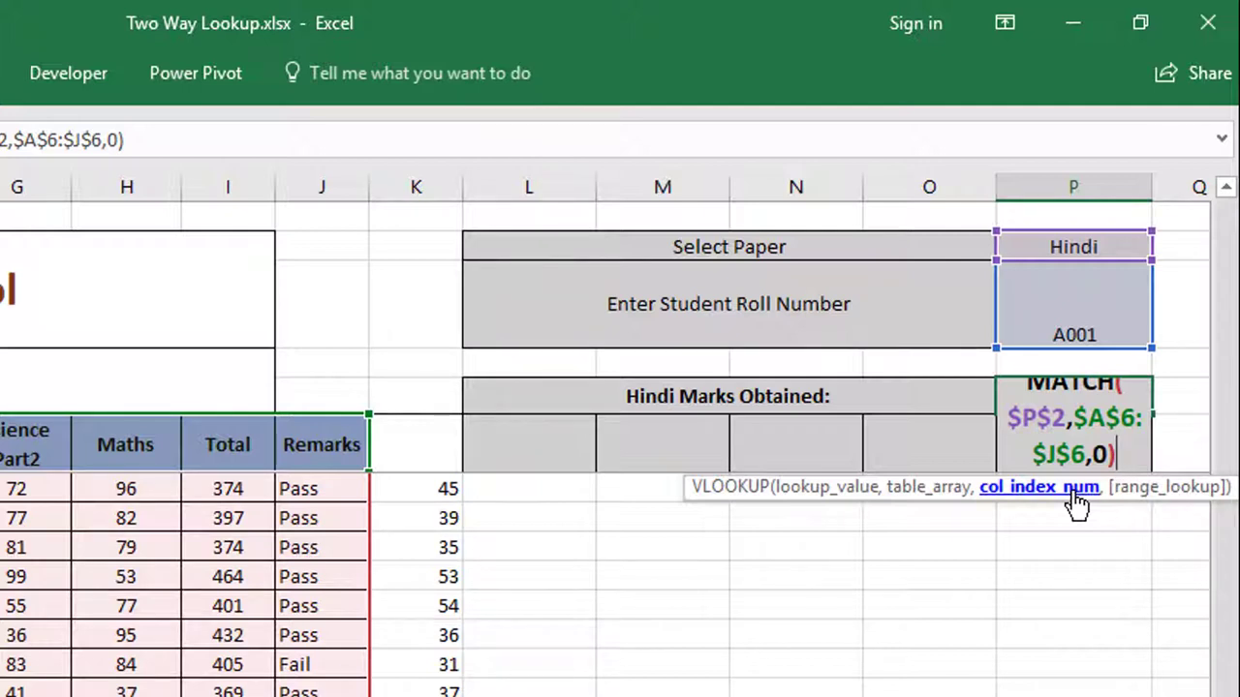
Set the VLOOKUP range lookup to 0 for an exact match and enter the finished formula in P5.
text(,)
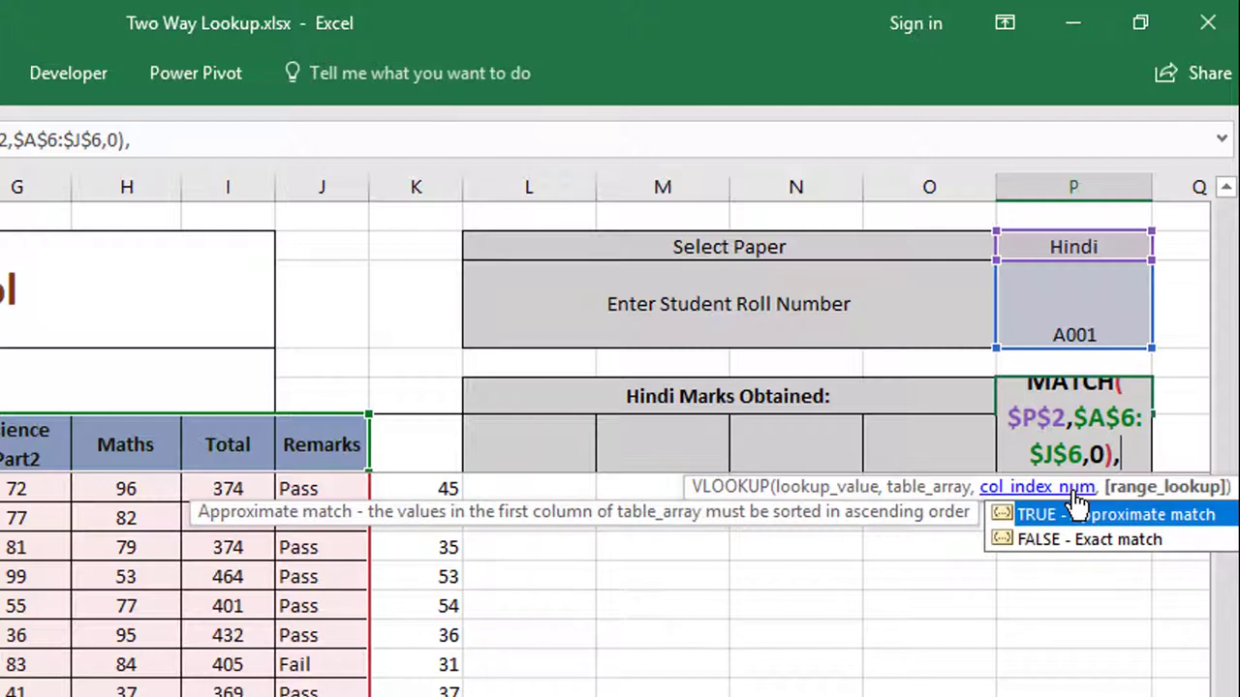
text(0)
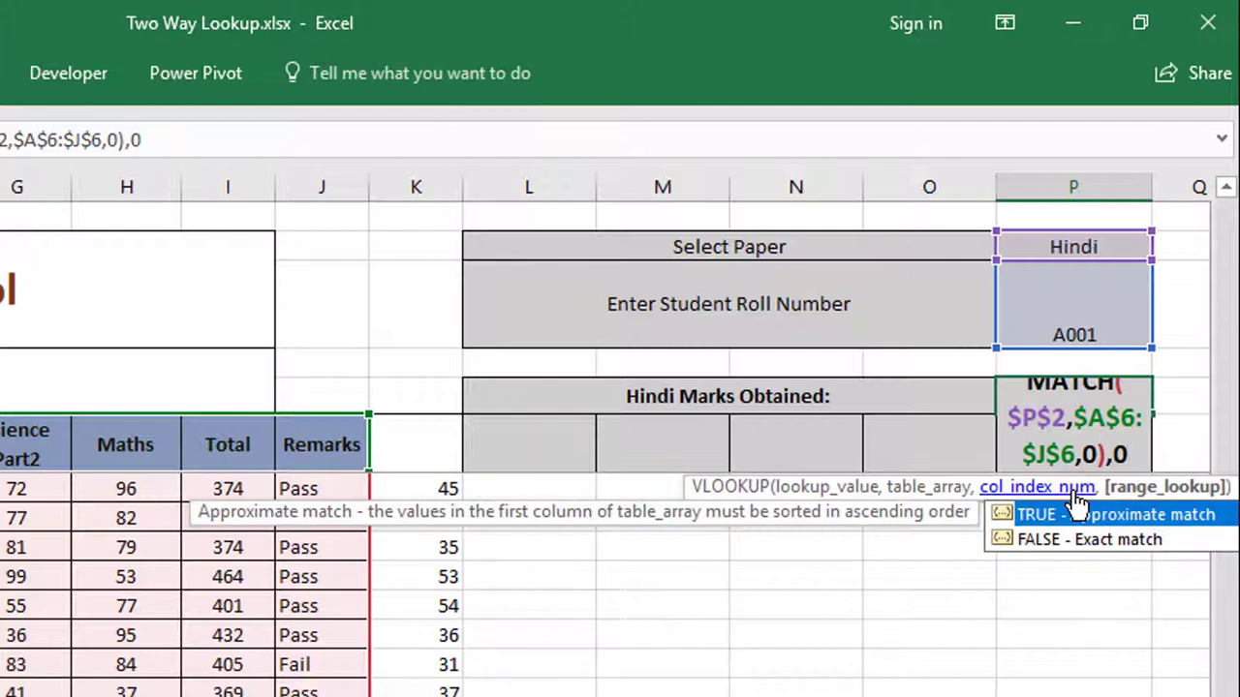
text())
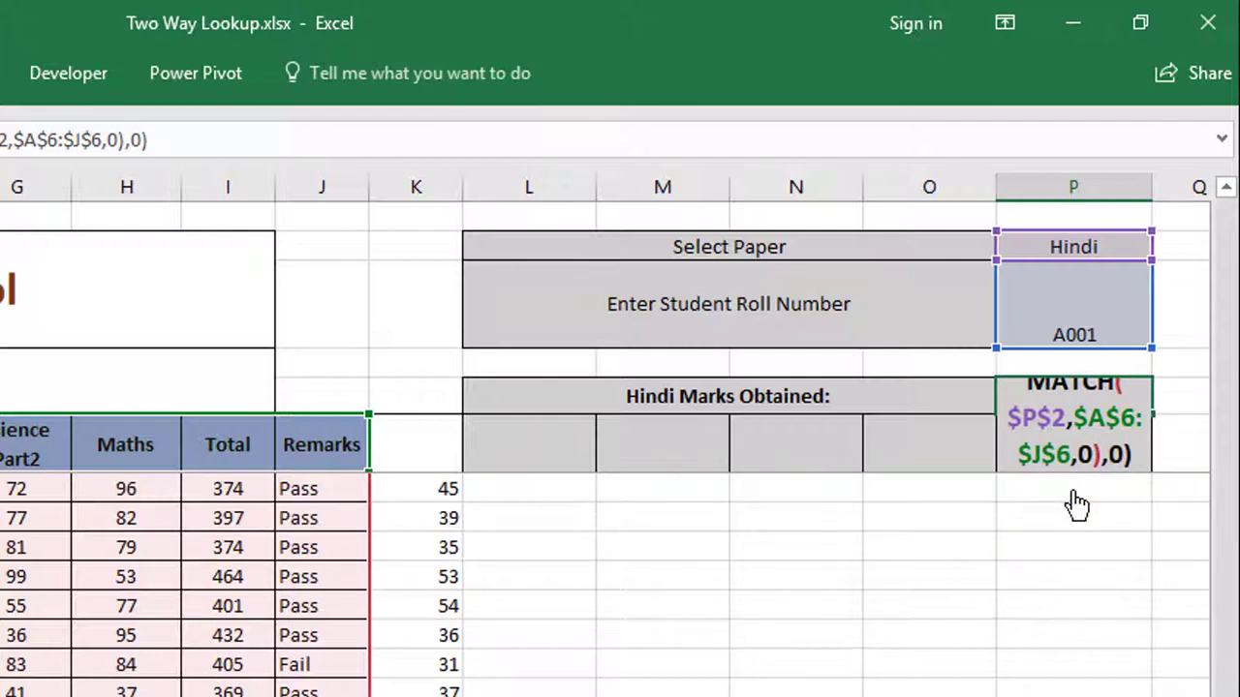
key(Return)
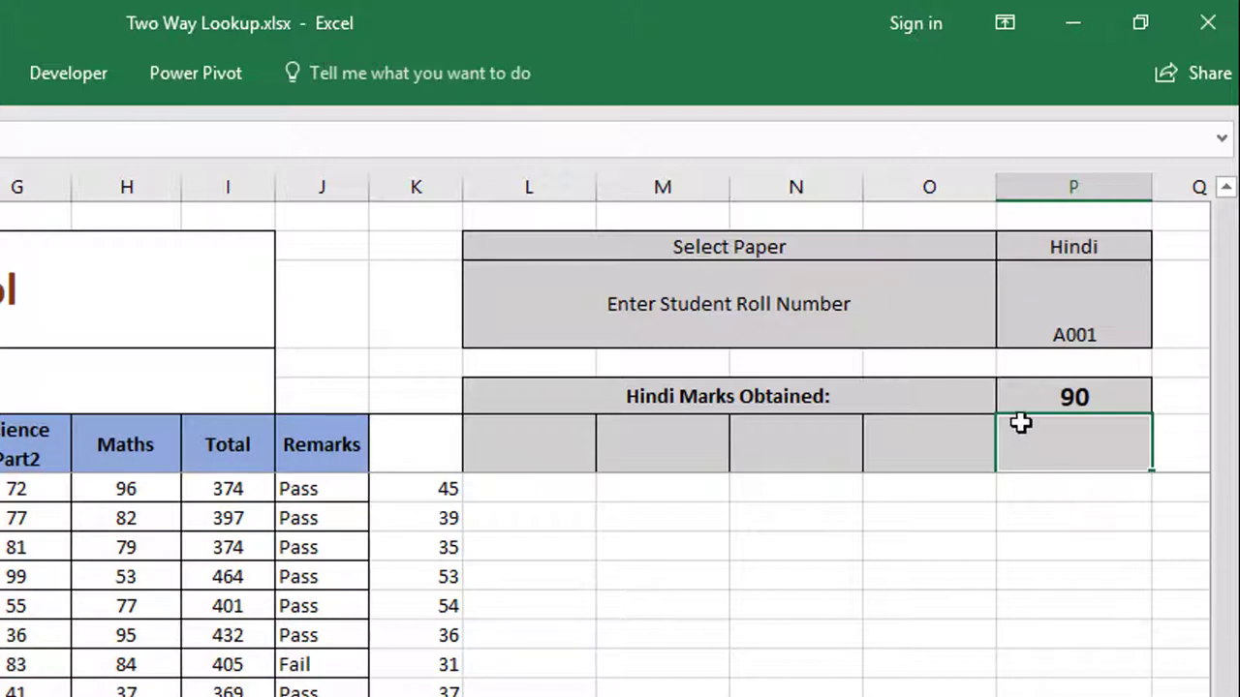
Set the selected paper in P2 to Sanskrit and check the looked-up mark against student A001's row.
click(1062, 383)
click(1073, 329)
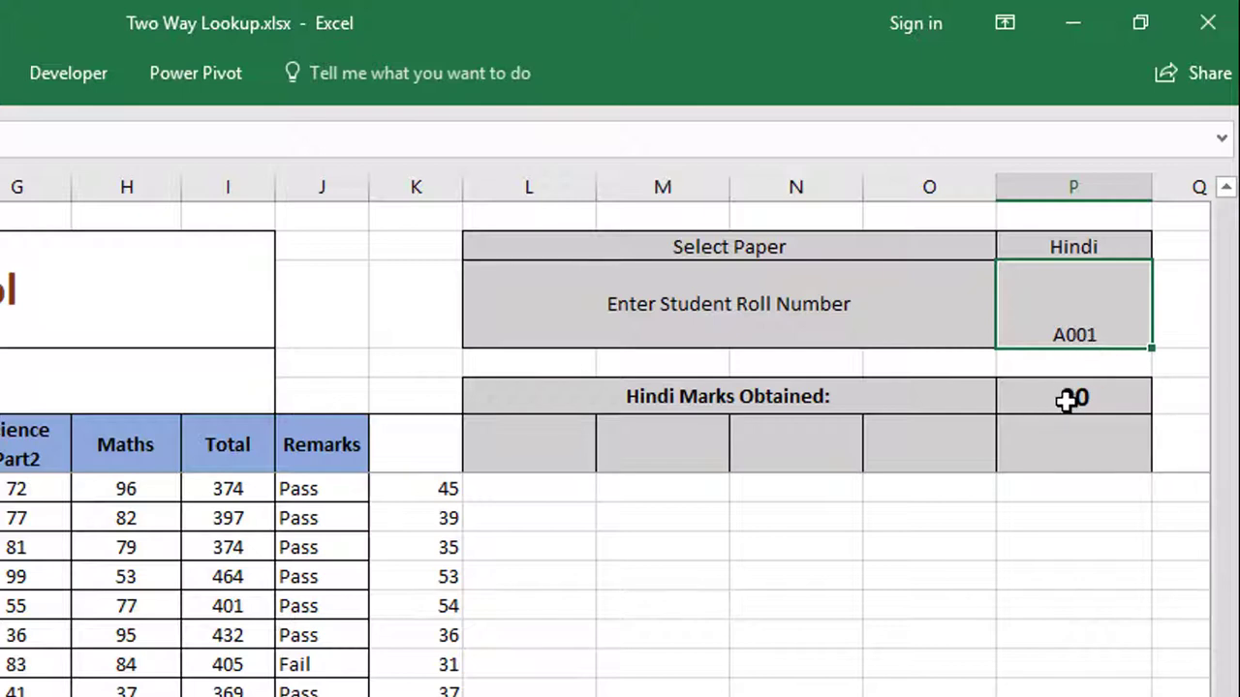
click(1116, 246)
click(1164, 247)
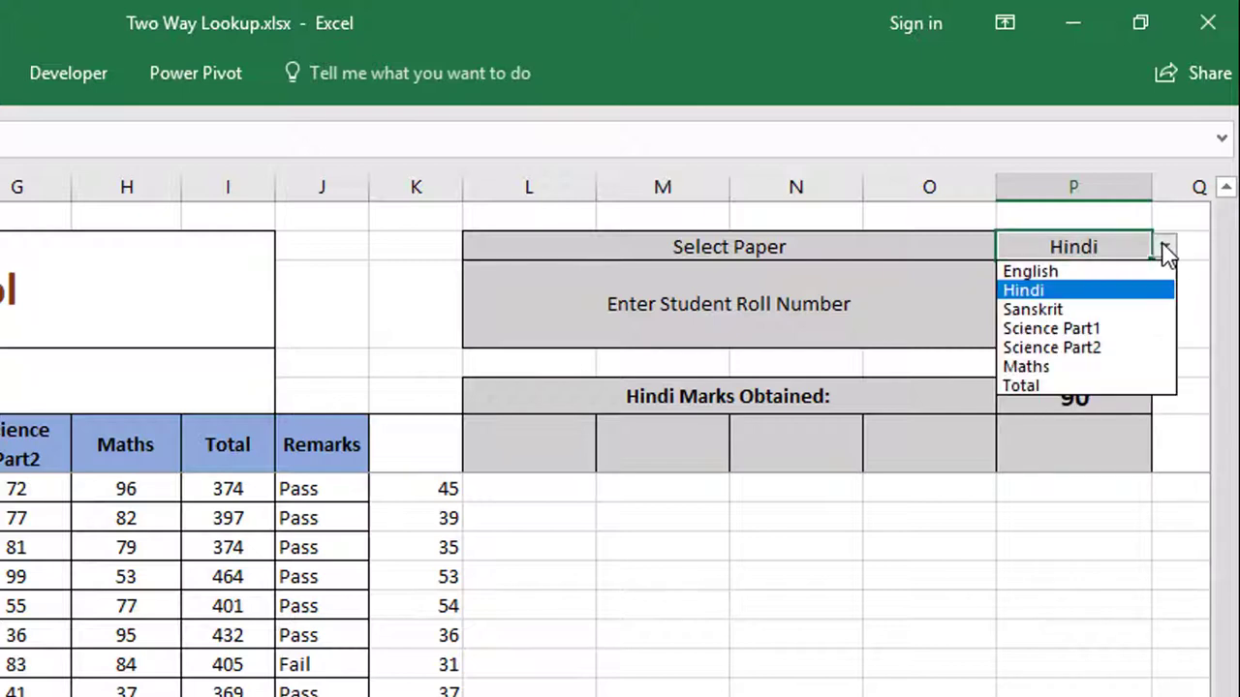
click(1094, 308)
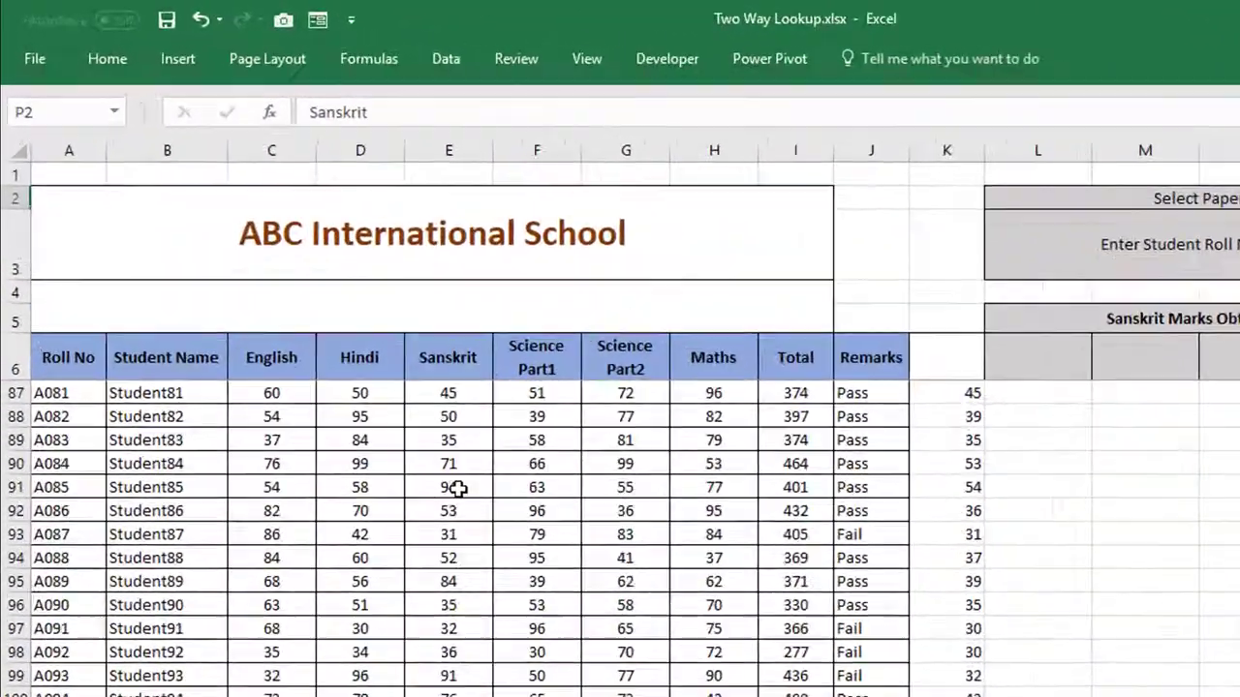
scroll(341, 310, up, 18)
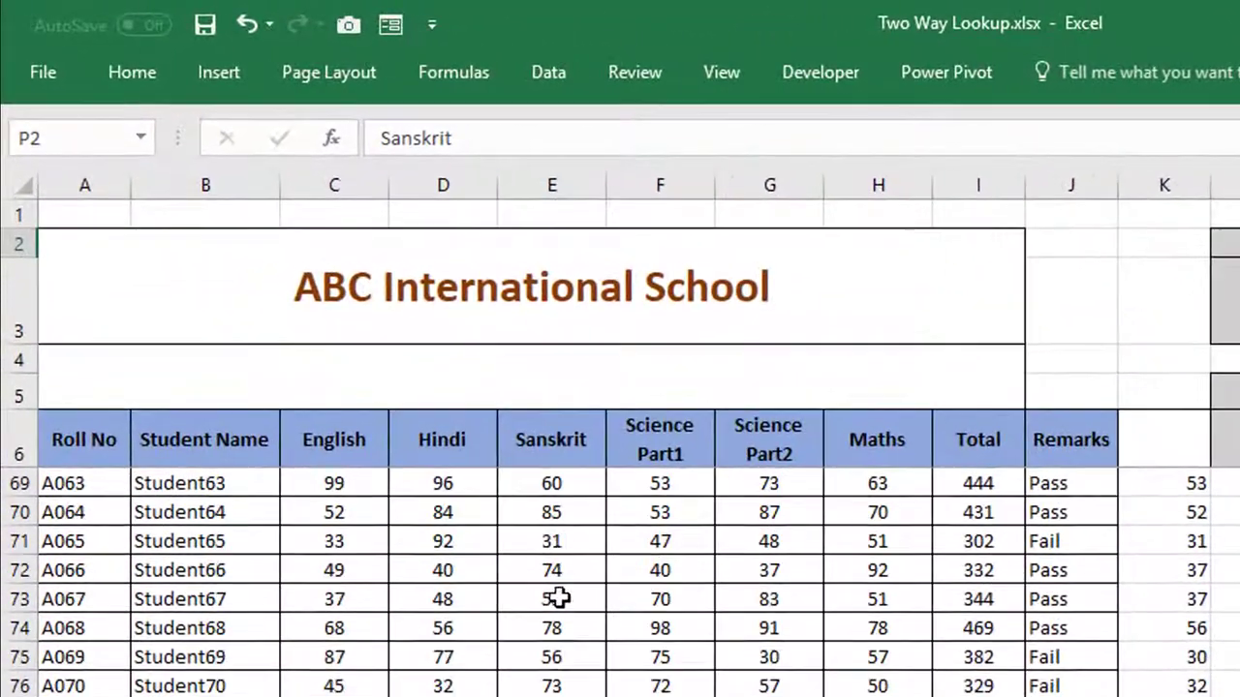
scroll(544, 579, up, 9)
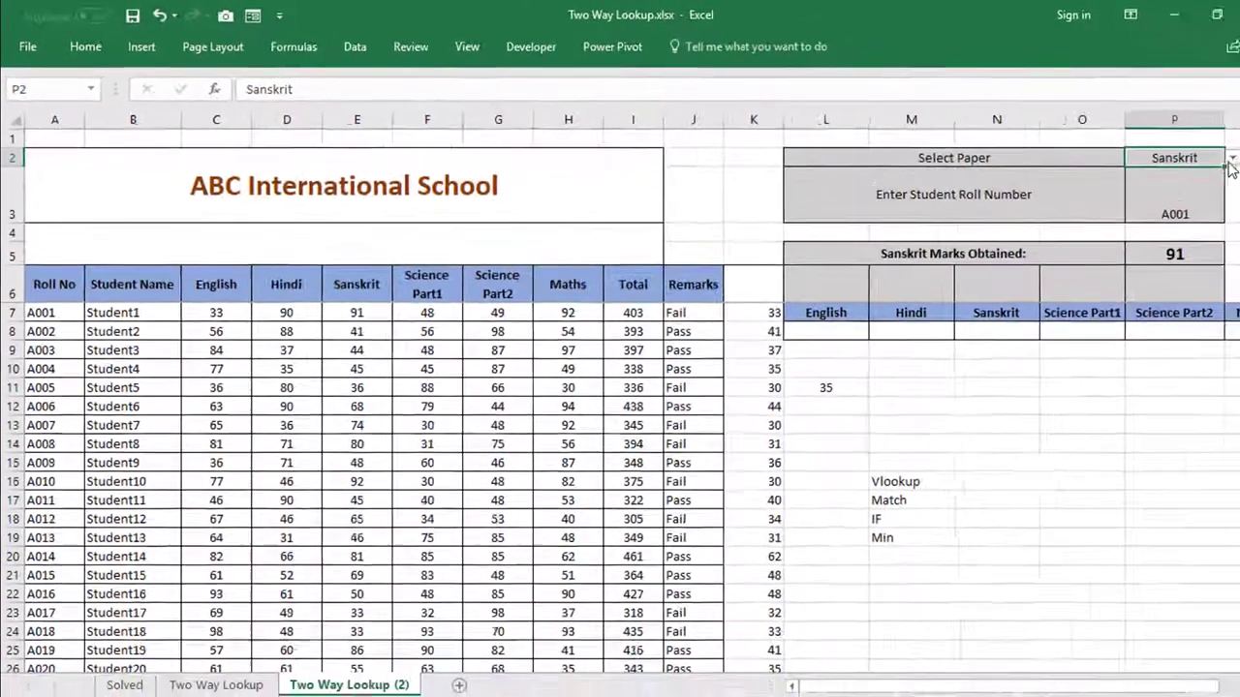
Set the selected paper in cell P2 to Science Part2.
click(1193, 152)
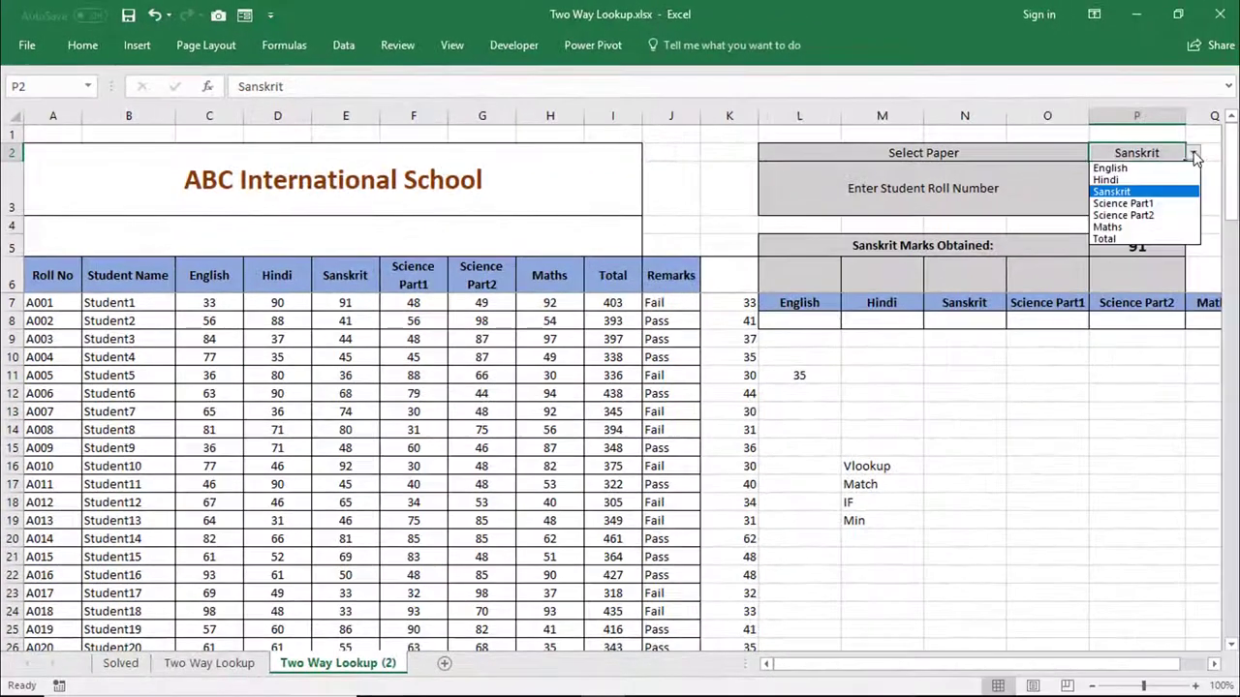
click(1138, 215)
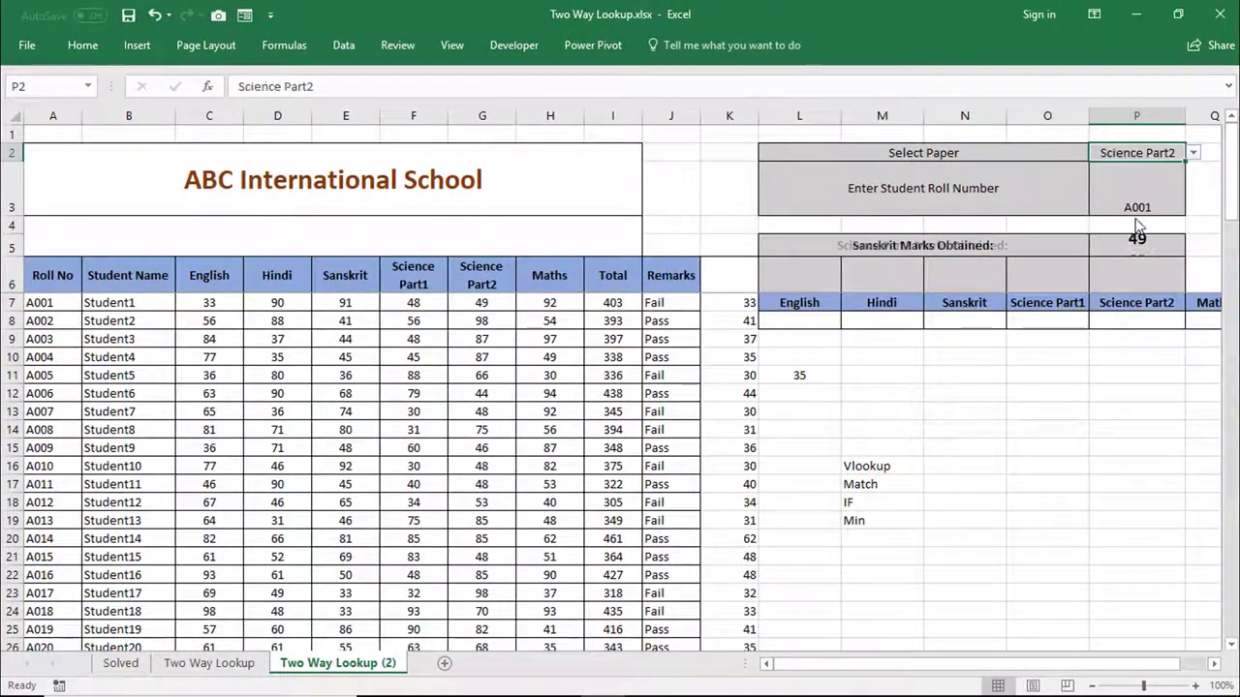
Set the selected paper in P2 to Total and inspect the formulas behind the Marks Obtained label and P5.
click(1193, 152)
click(1143, 238)
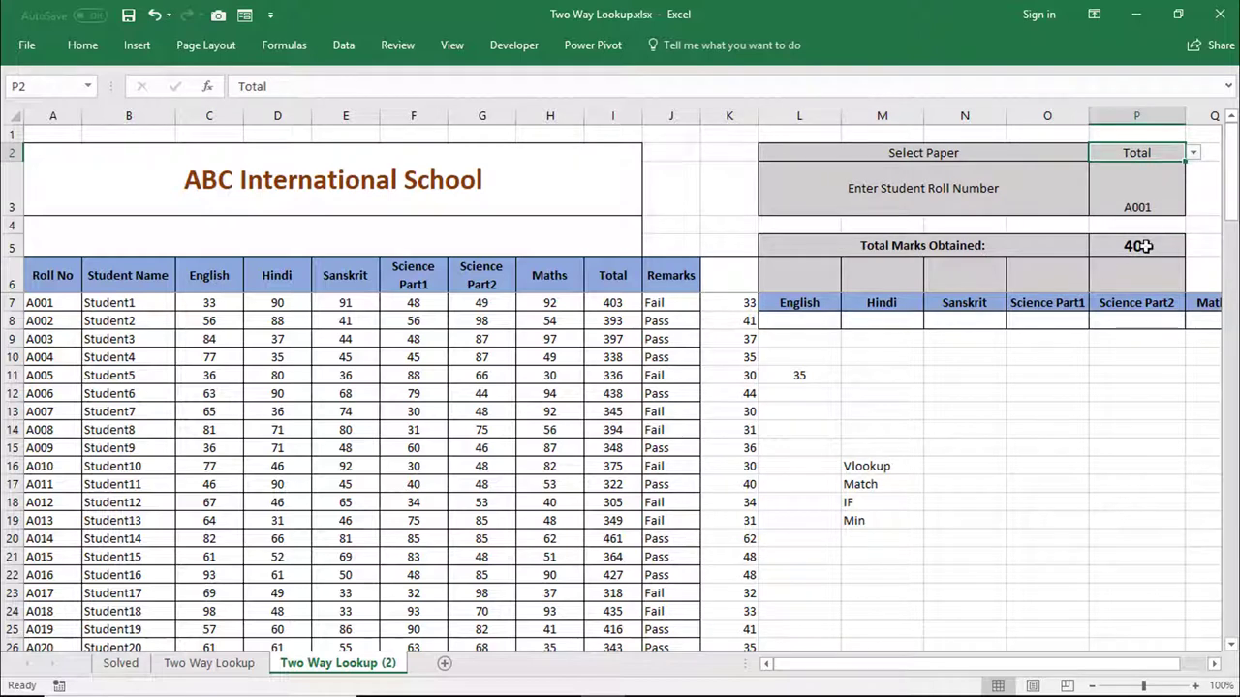
click(1000, 246)
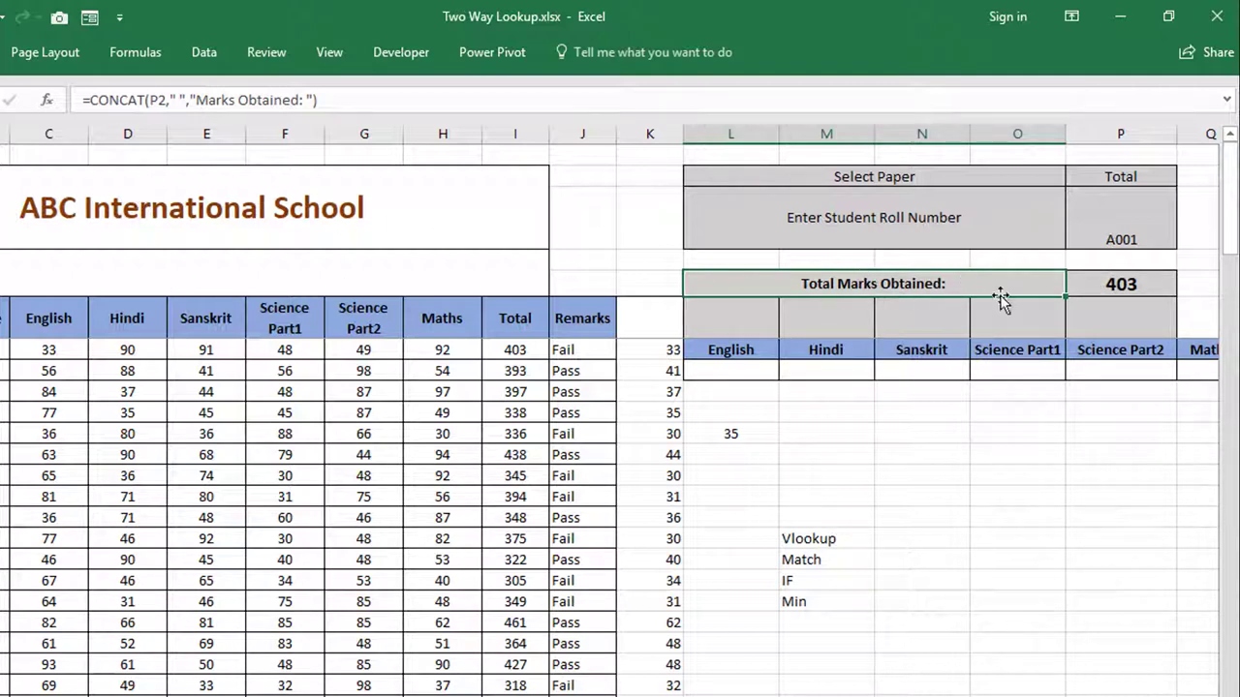
click(1119, 284)
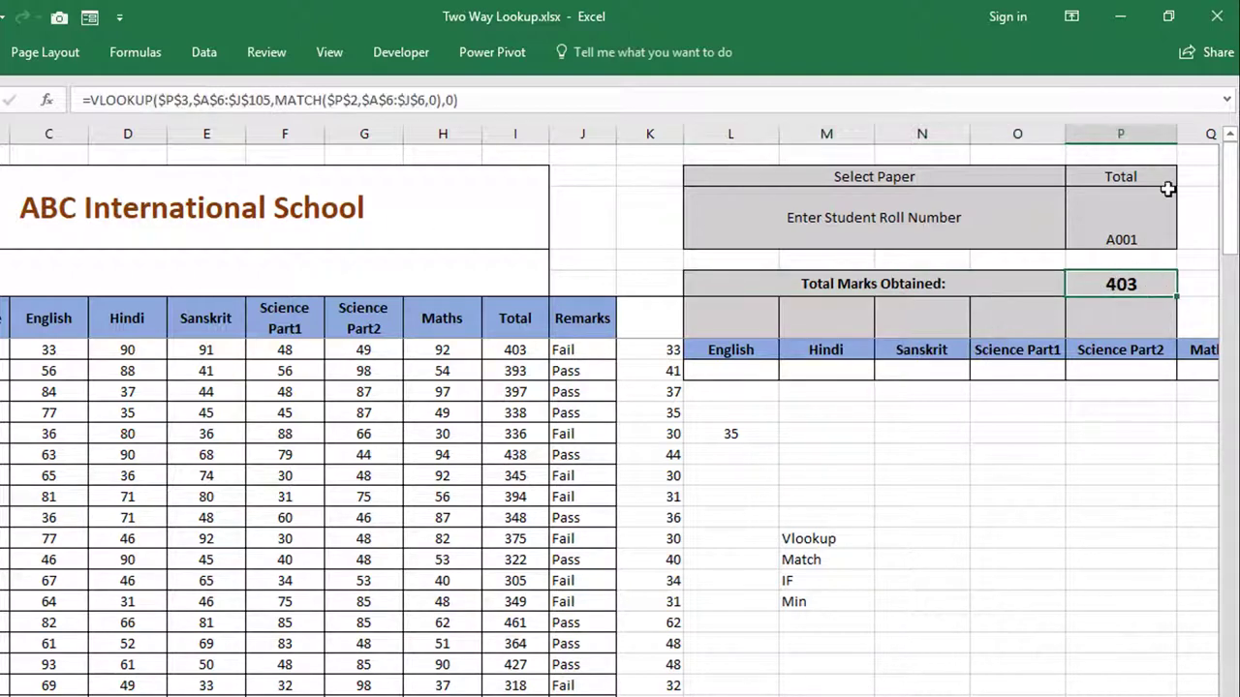
Set the selected paper in cell P2 to Sanskrit.
click(1167, 170)
click(1185, 175)
click(1152, 222)
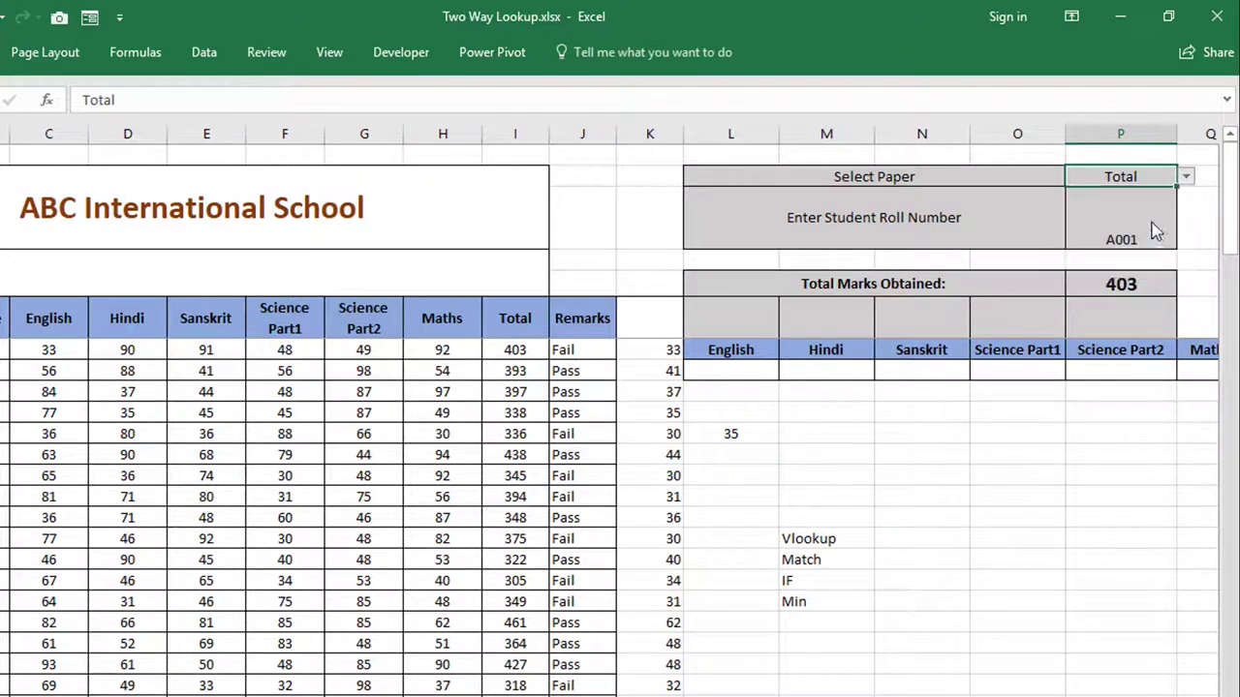
Start a VLOOKUP formula in L8 under English with the roll number cell $P$3 as an absolute lookup value.
click(774, 369)
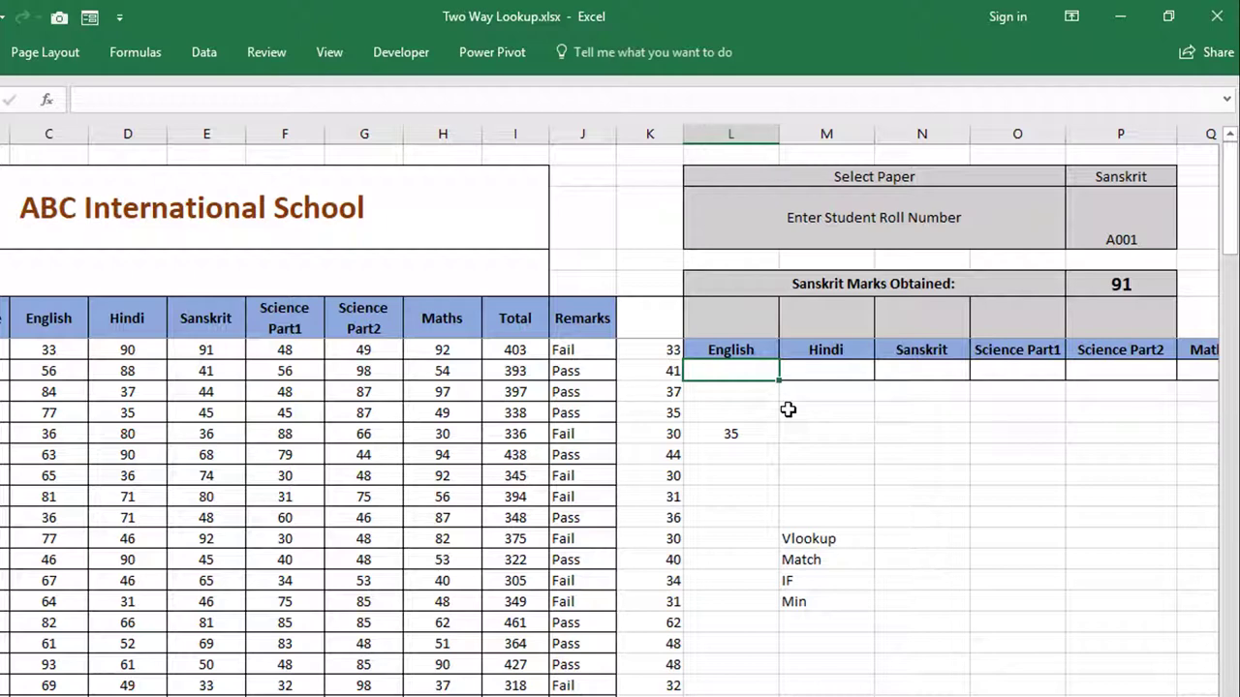
text(=vl)
key(Tab)
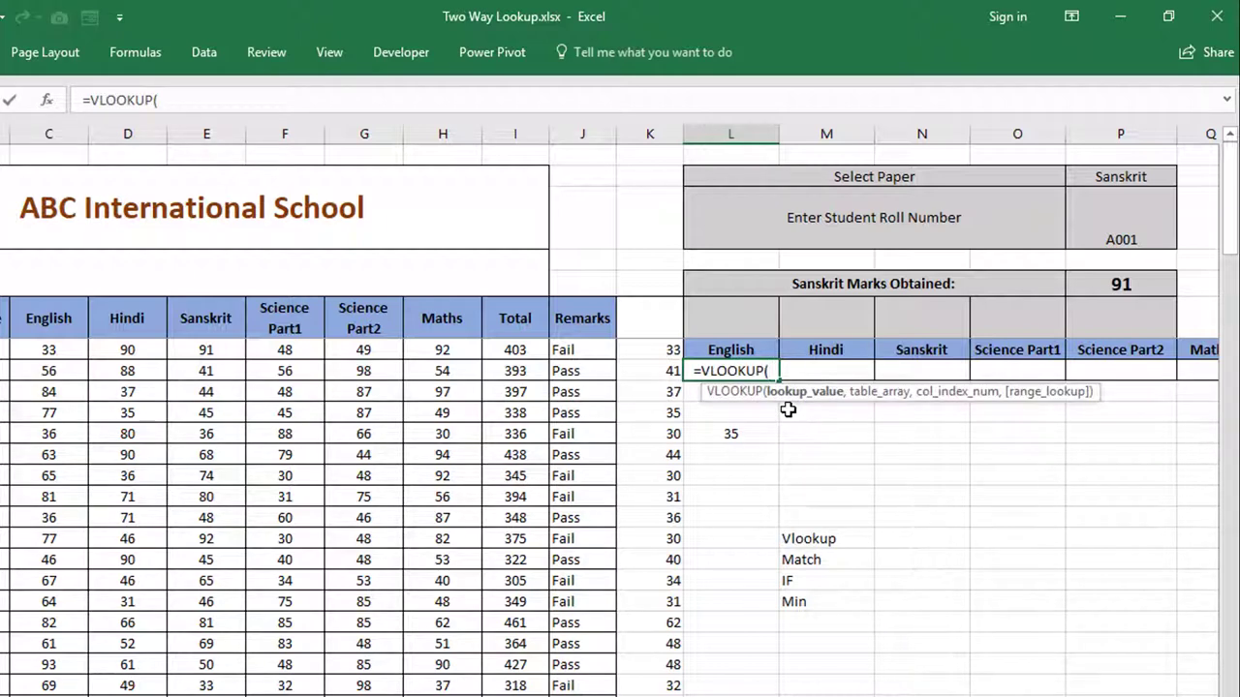
click(1111, 235)
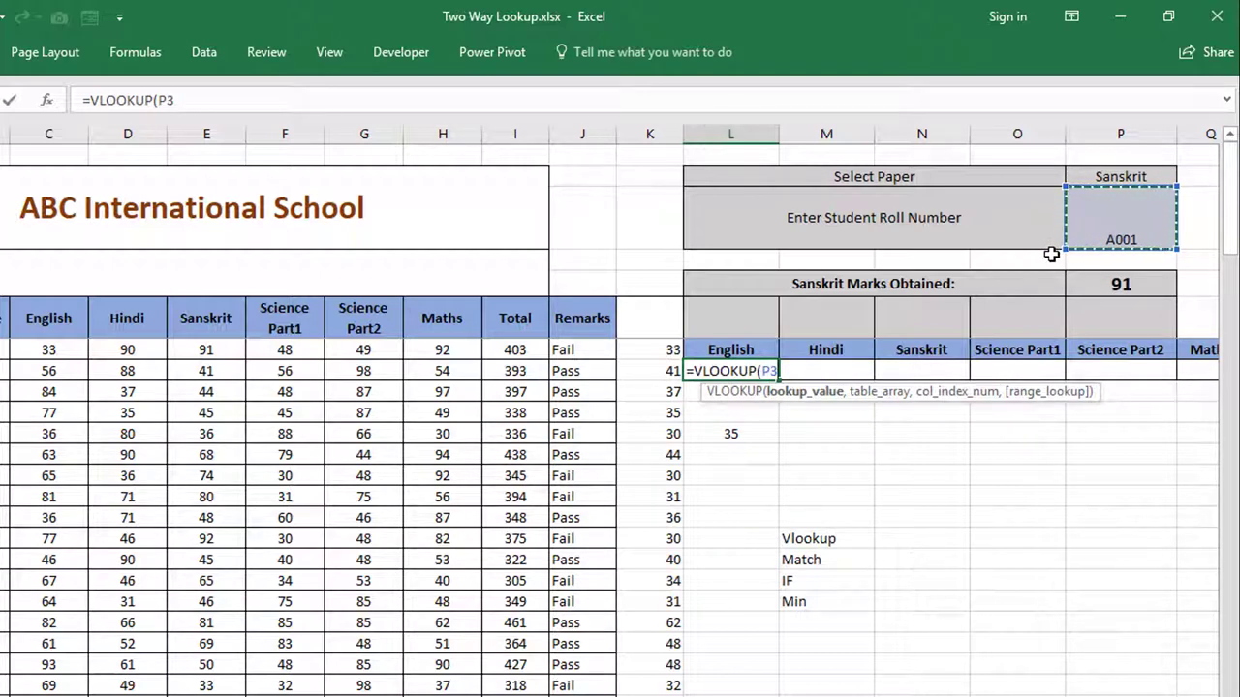
key(F4)
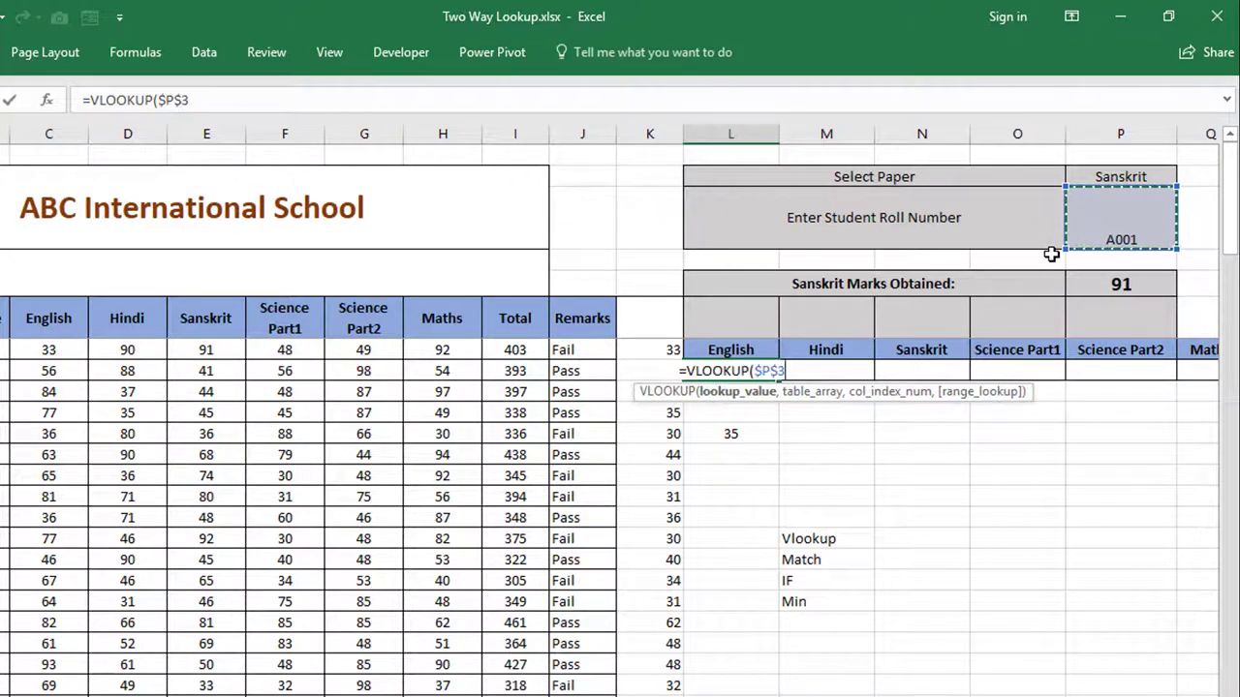
text(,)
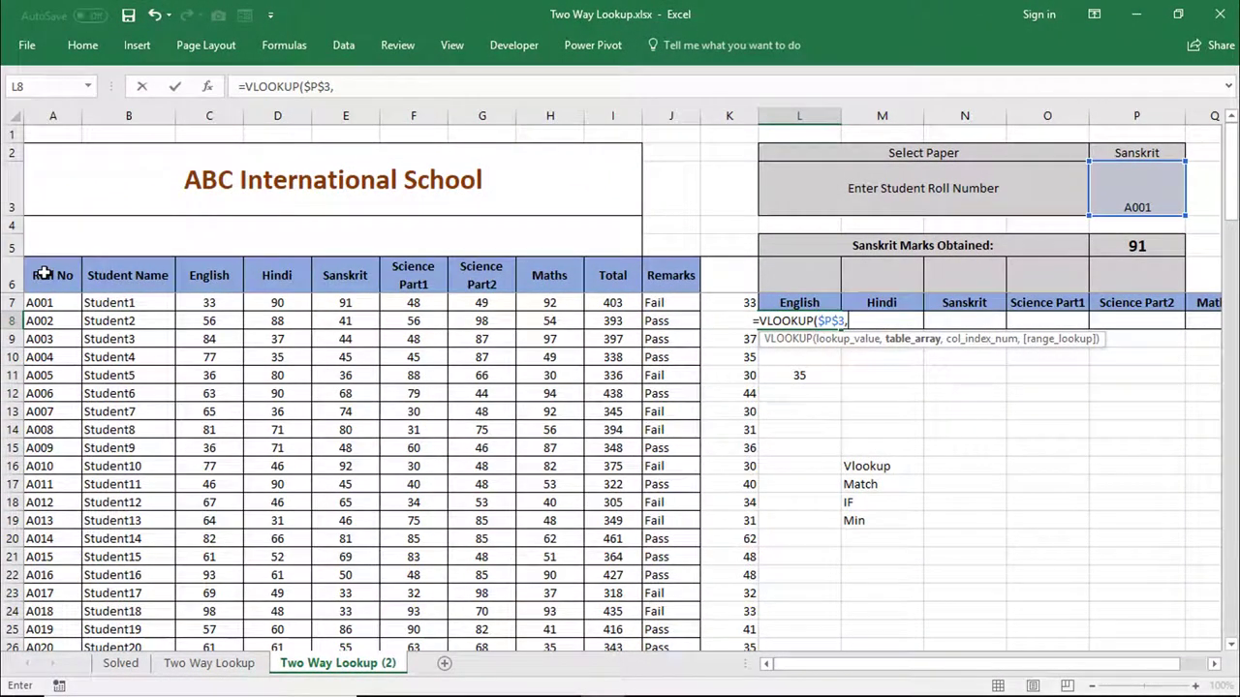
Add the whole marks table $A$6:$J$105 as the absolute table array of the L8 VLOOKUP.
click(45, 274)
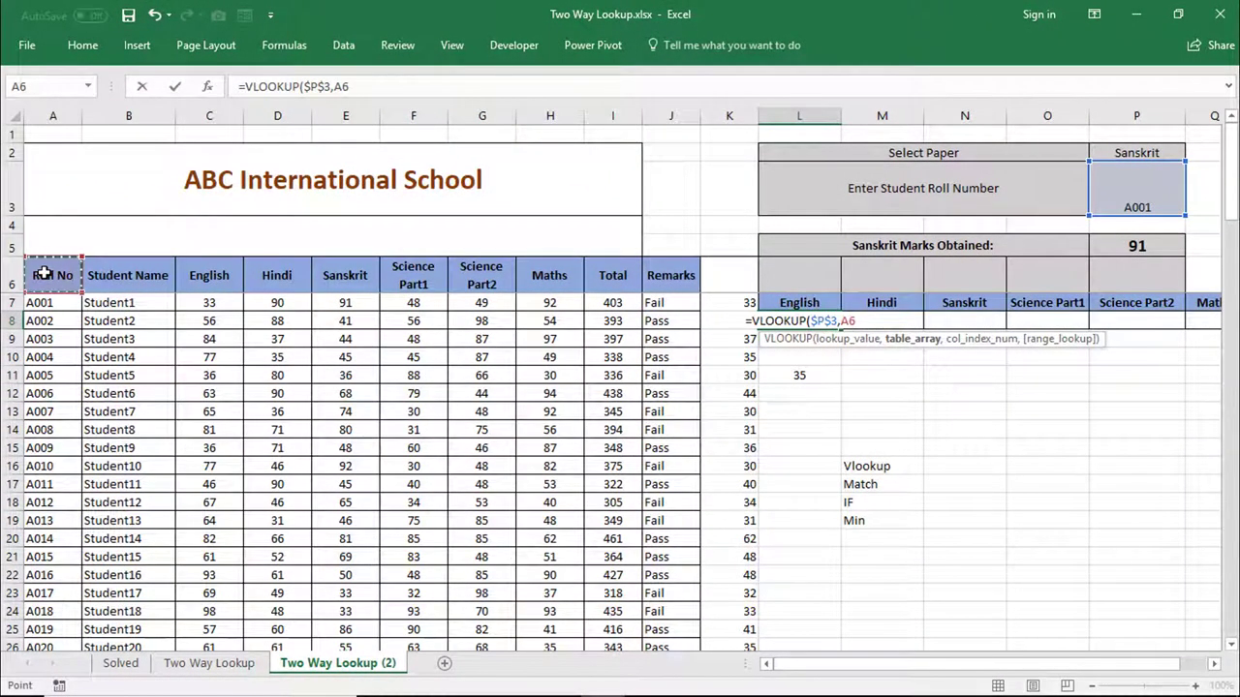
key(ctrl+shift+Right)
key(ctrl+shift+Down)
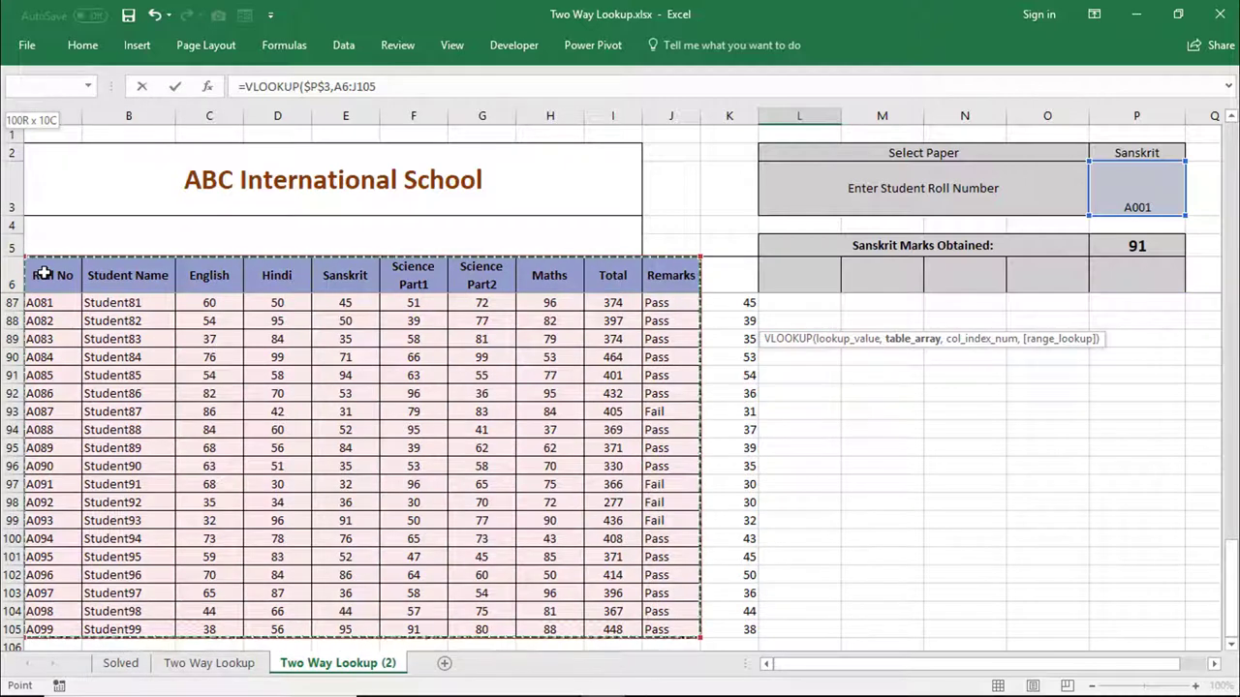
key(F2)
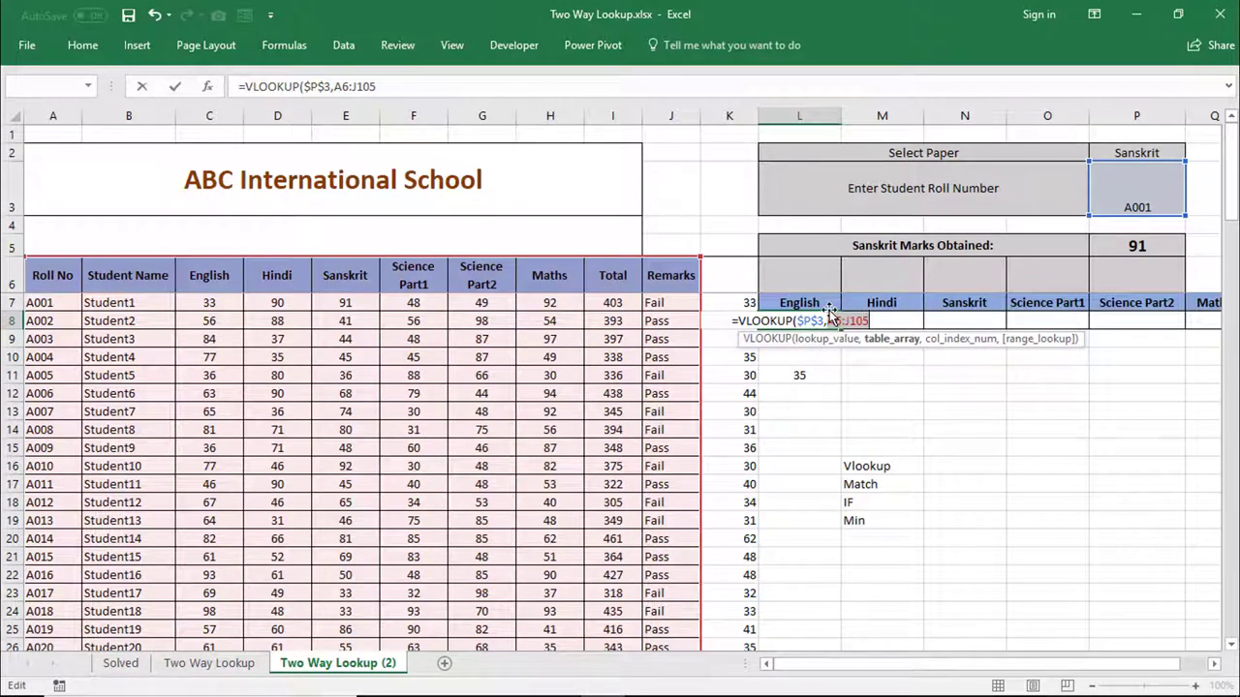
key(F4)
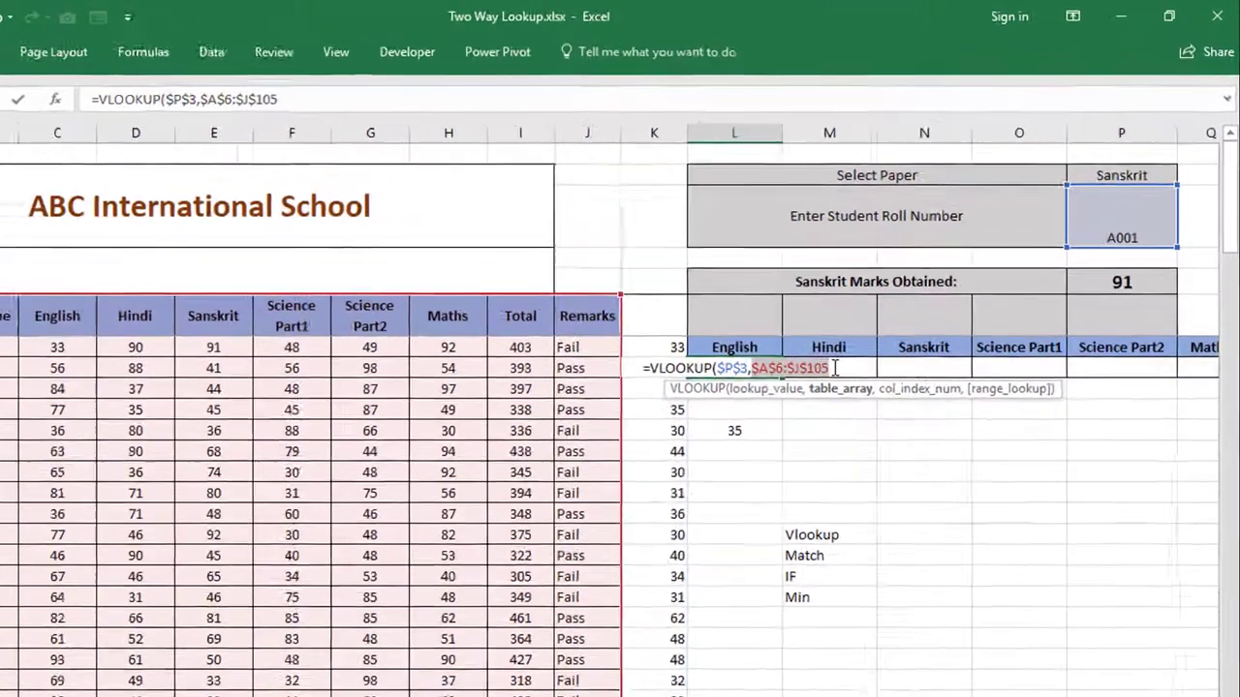
key(End)
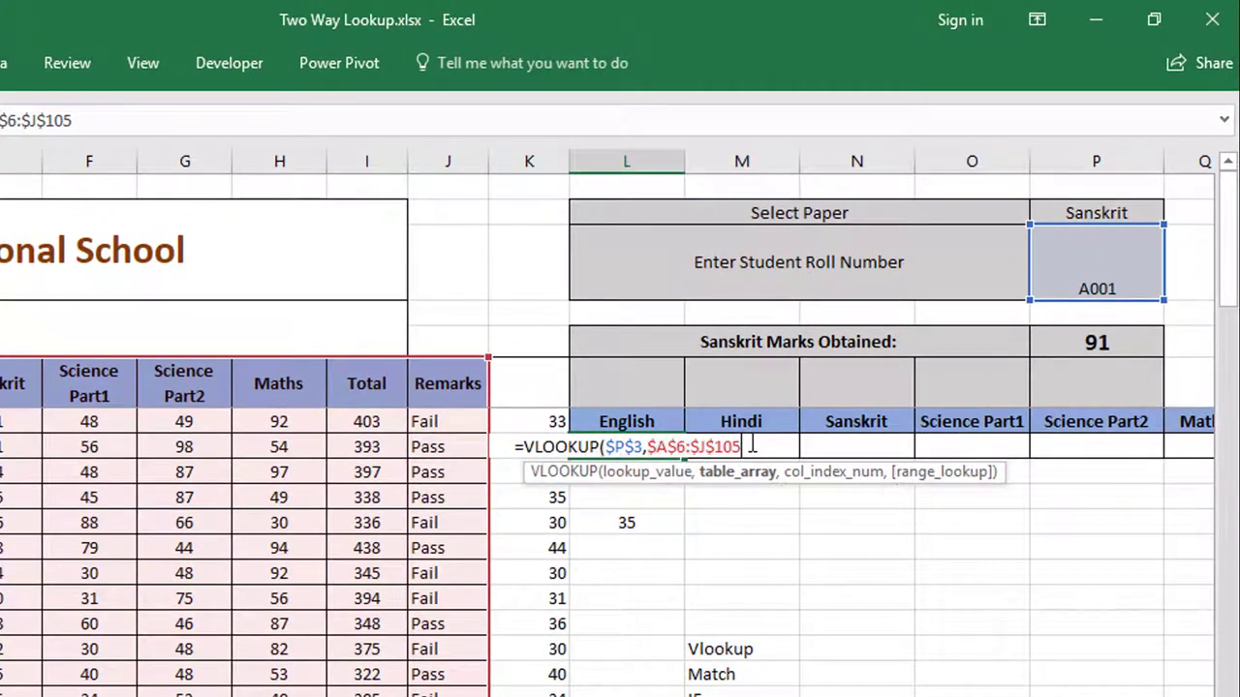
text(,)
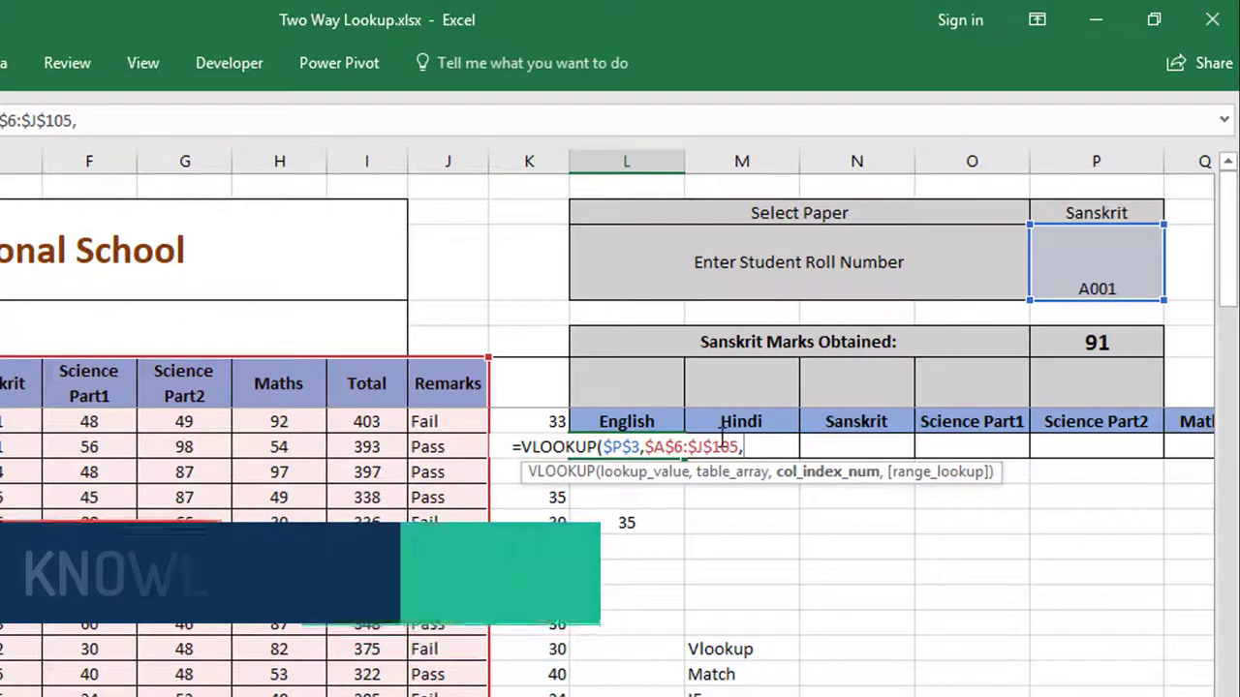
Nest a MATCH as the column index, looking up L7 in the header row $A$6:$J$6 with match type 0.
text(match)
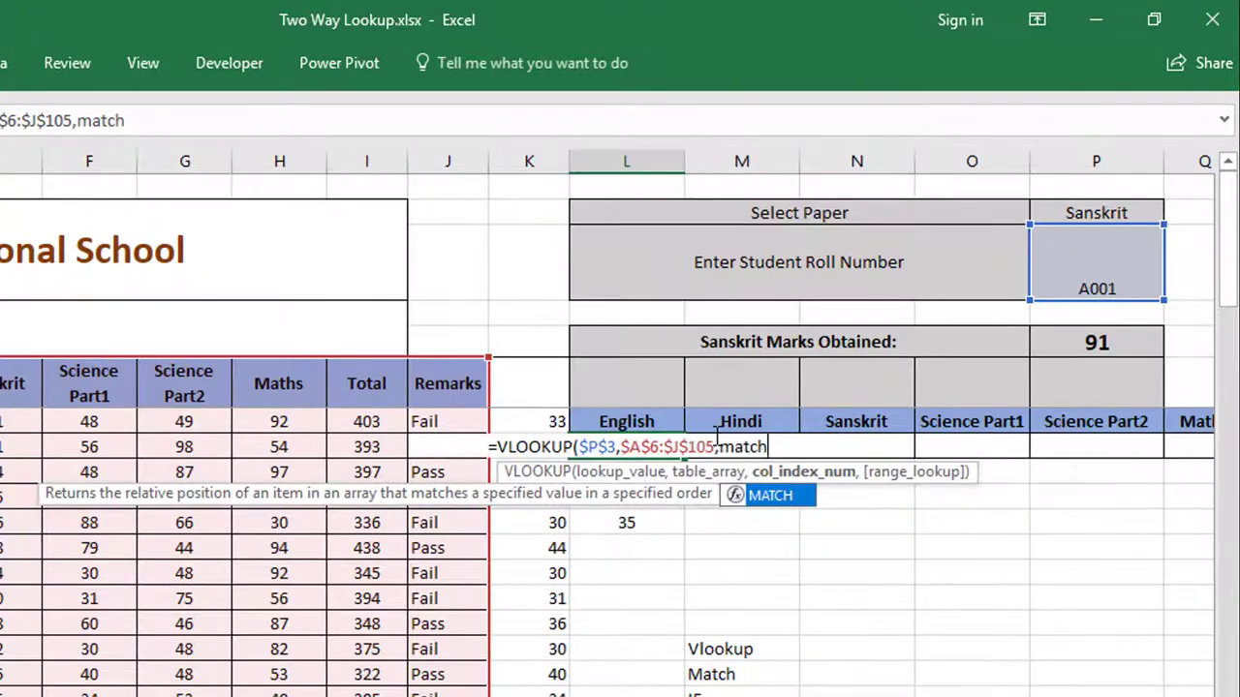
key(Tab)
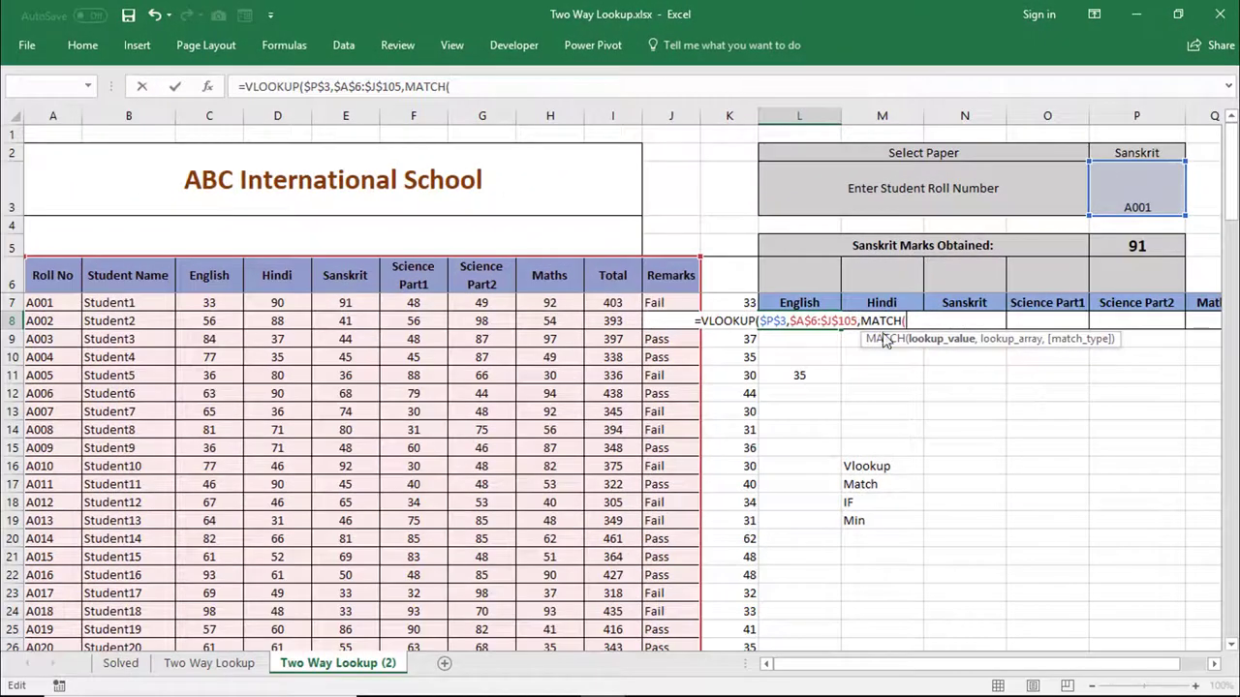
click(795, 302)
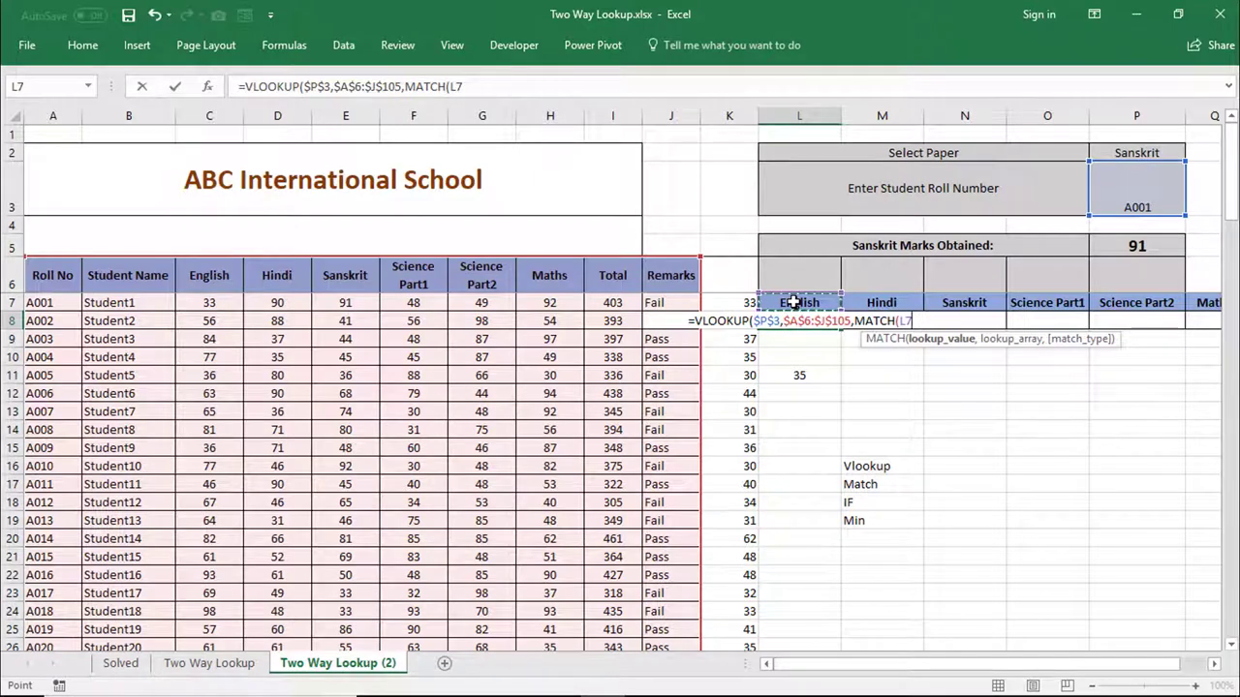
text(,)
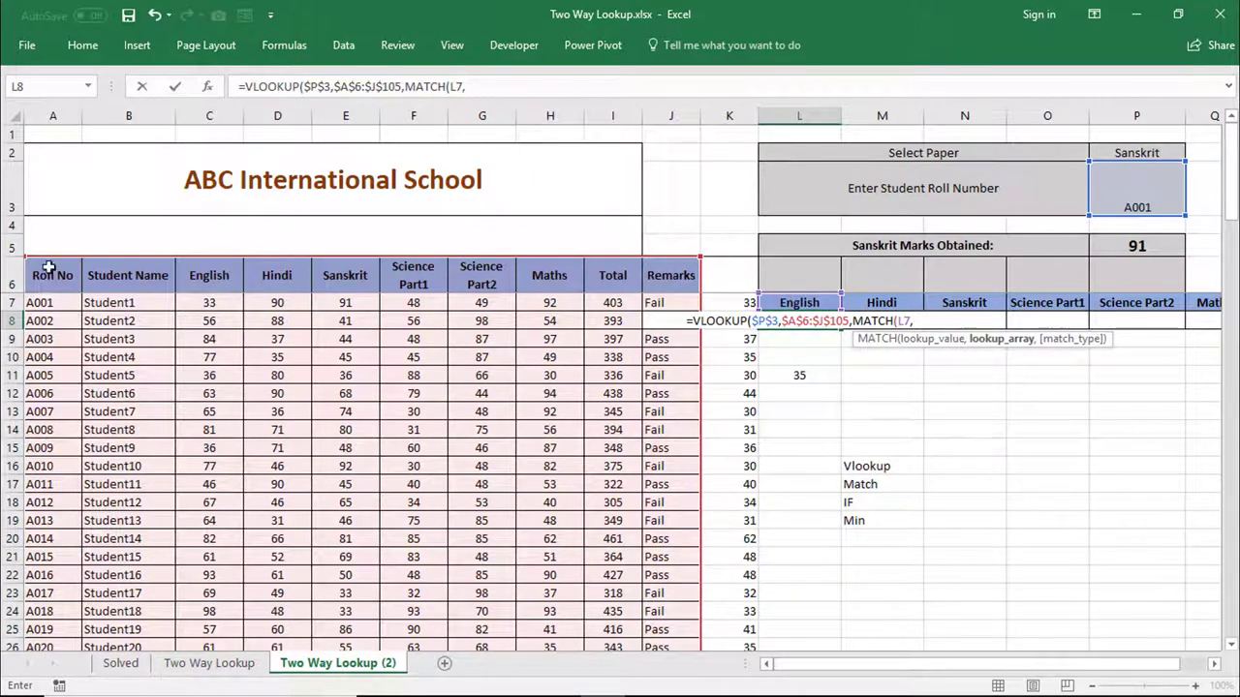
drag(48, 275, 658, 277)
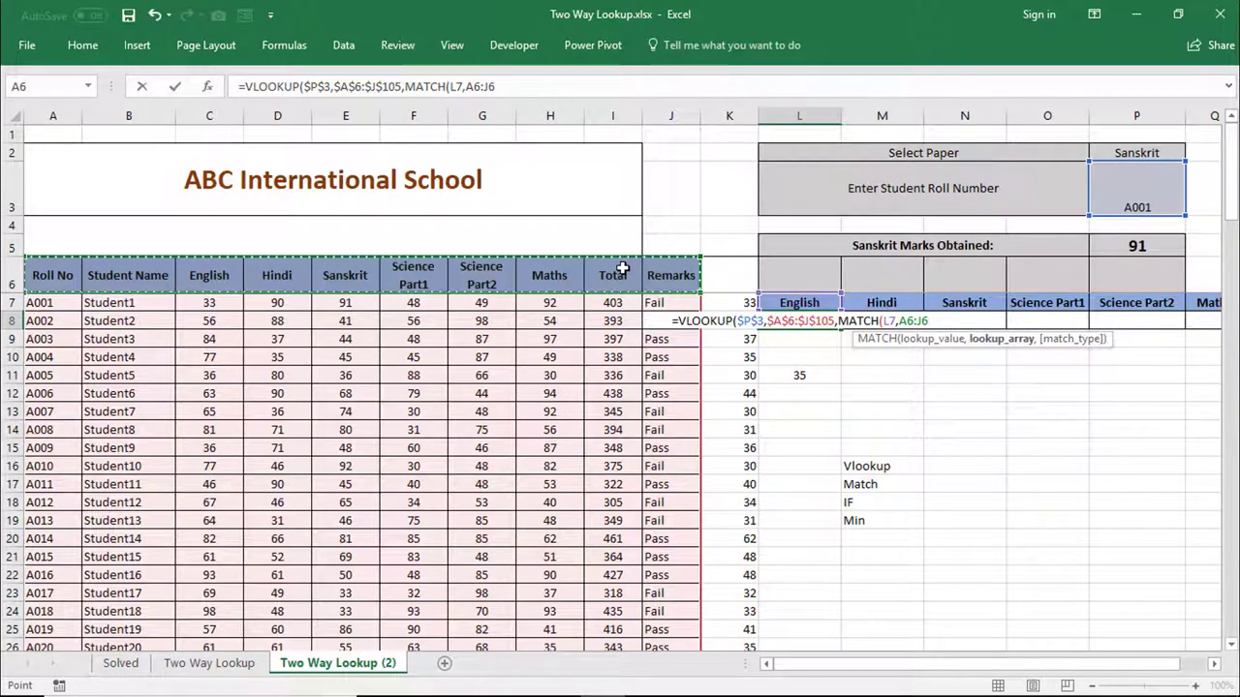
key(F4)
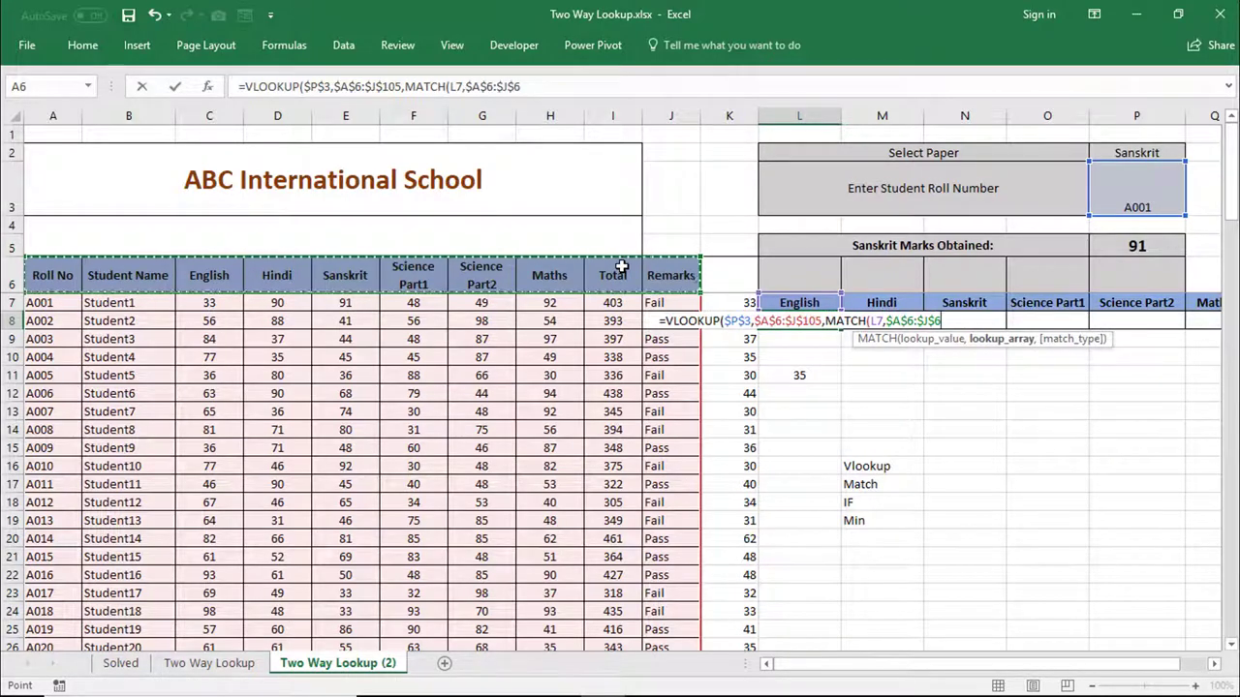
text(,0)
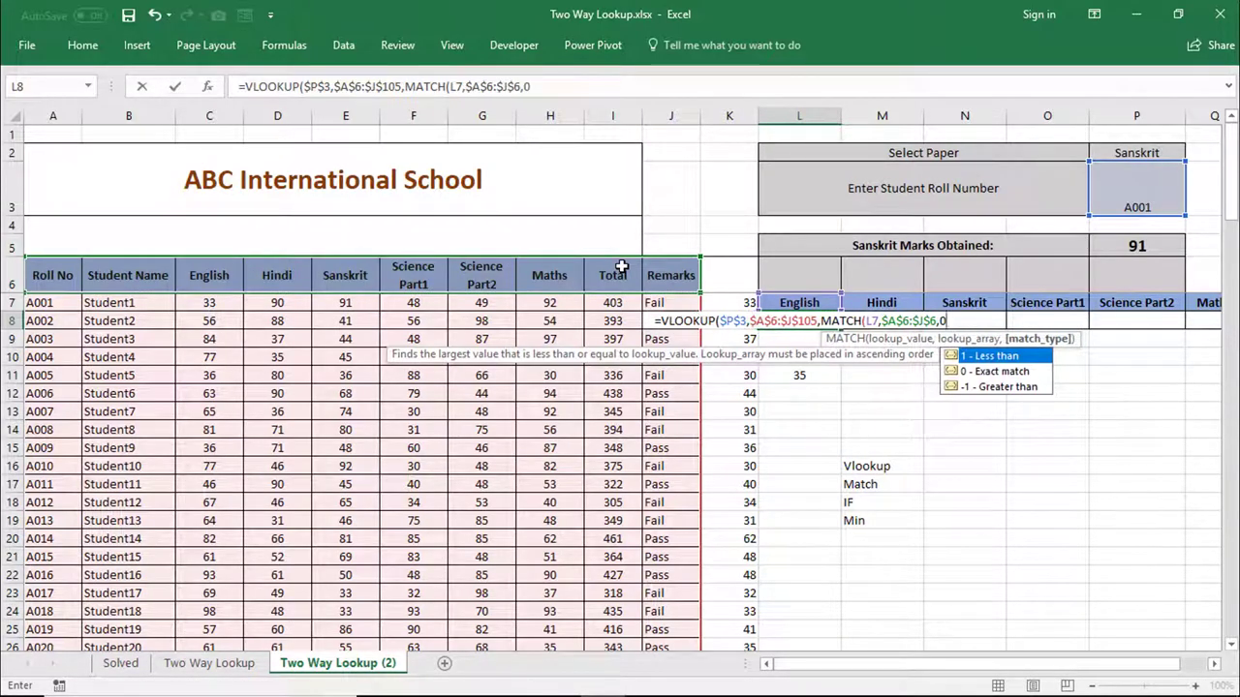
text())
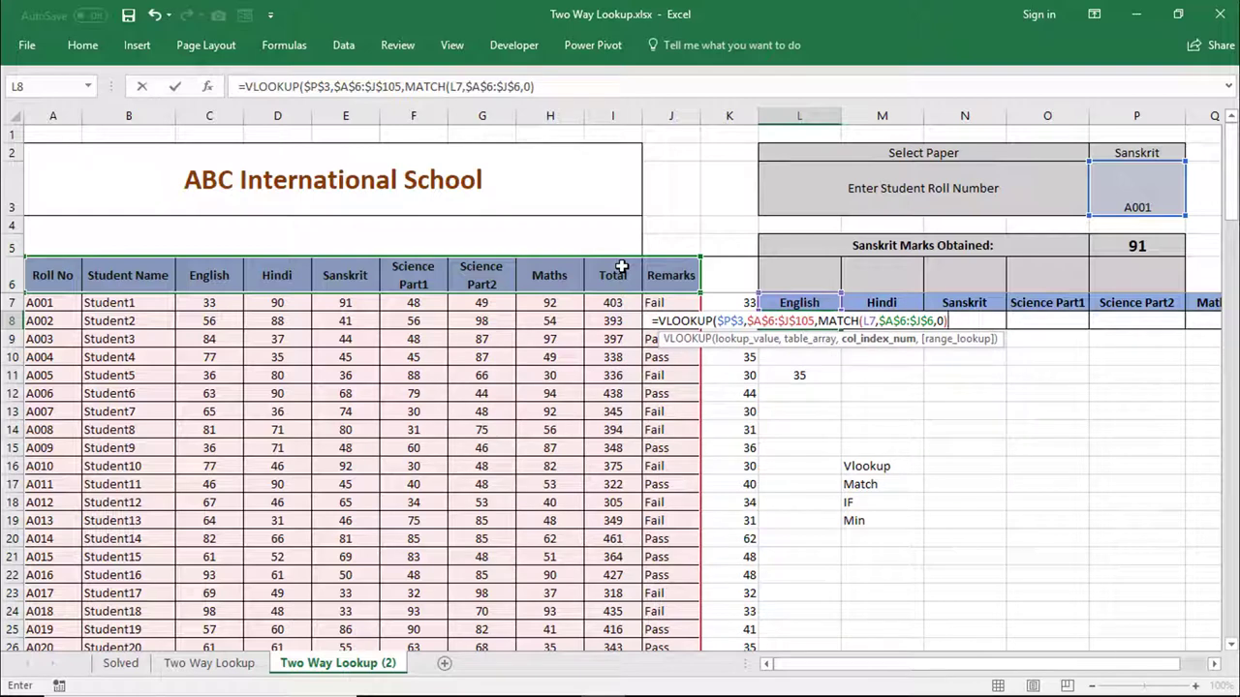
Set the VLOOKUP range lookup to 0 for an exact match and enter the finished formula in L8.
text(,0)
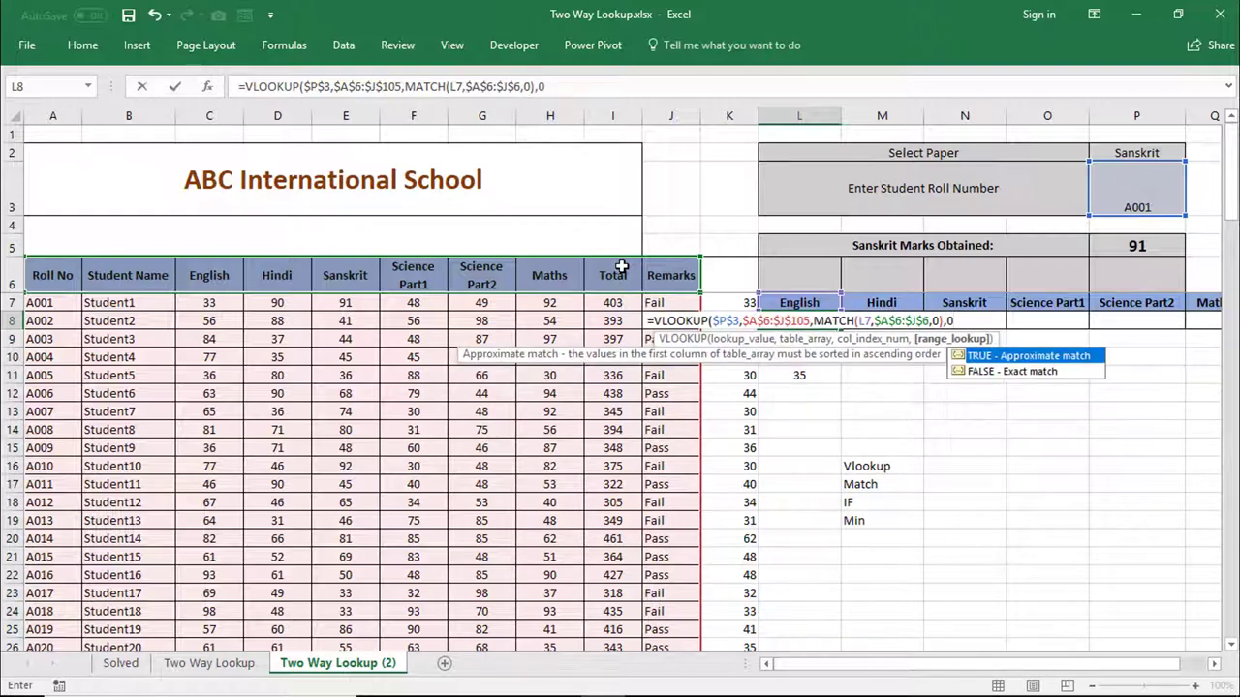
text())
key(Return)
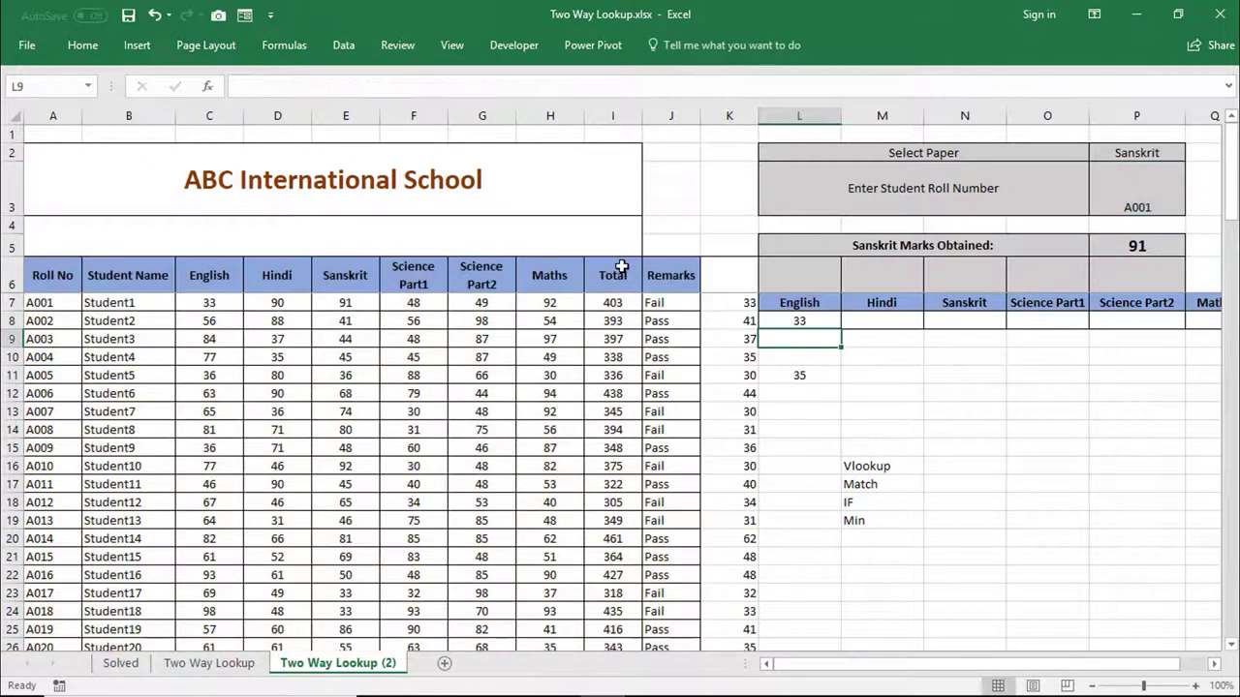
Fill the L8 formula across the row through the Maths column, Q8.
click(802, 322)
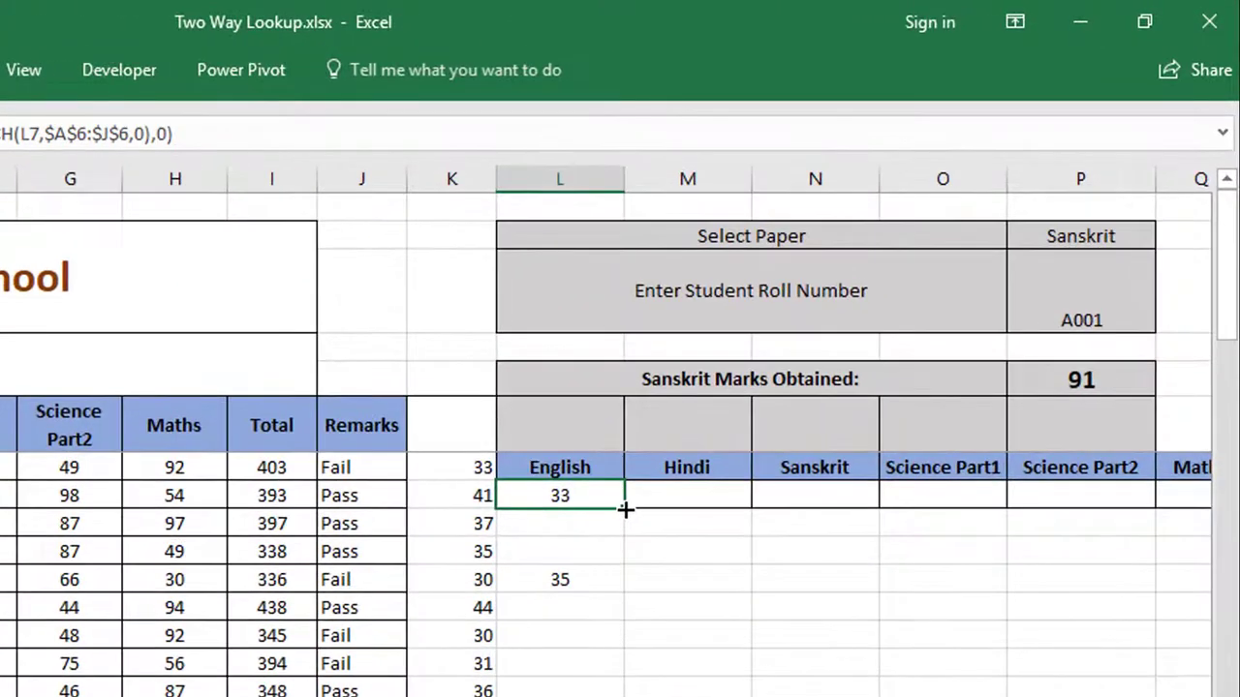
drag(687, 510, 985, 511)
click(451, 525)
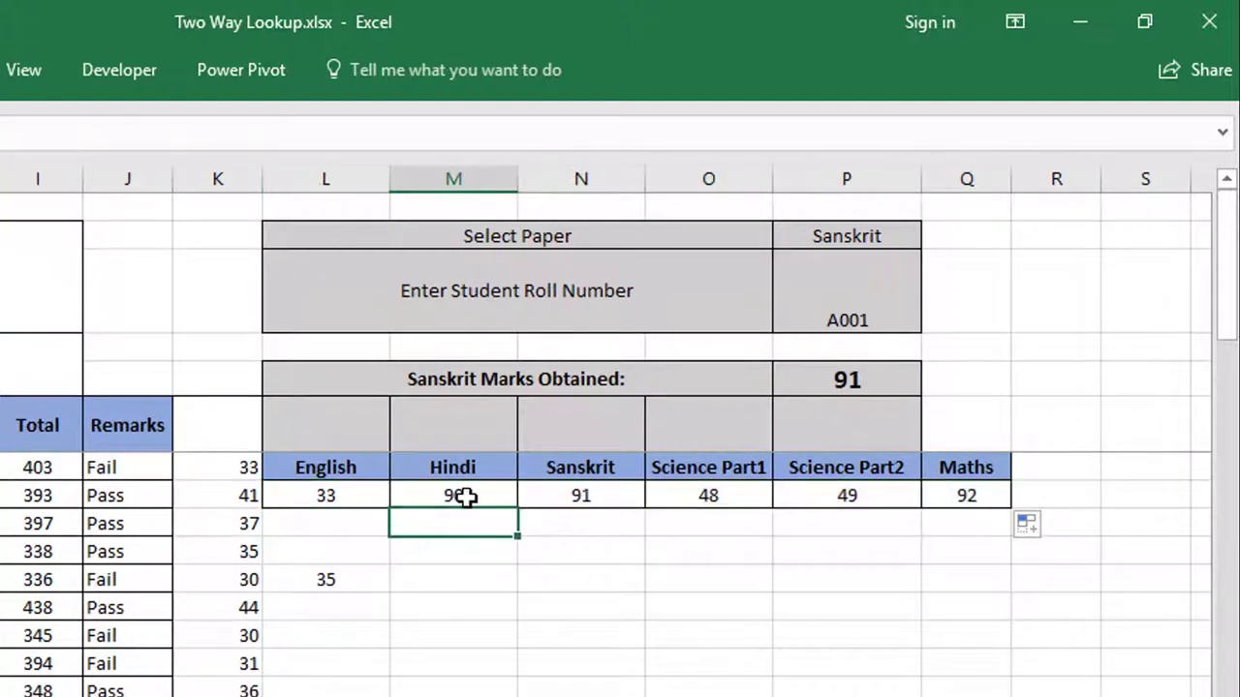
Compare the looked-up marks in row 8, from English to Maths, with student A001's marks in row 7 of the table.
click(324, 499)
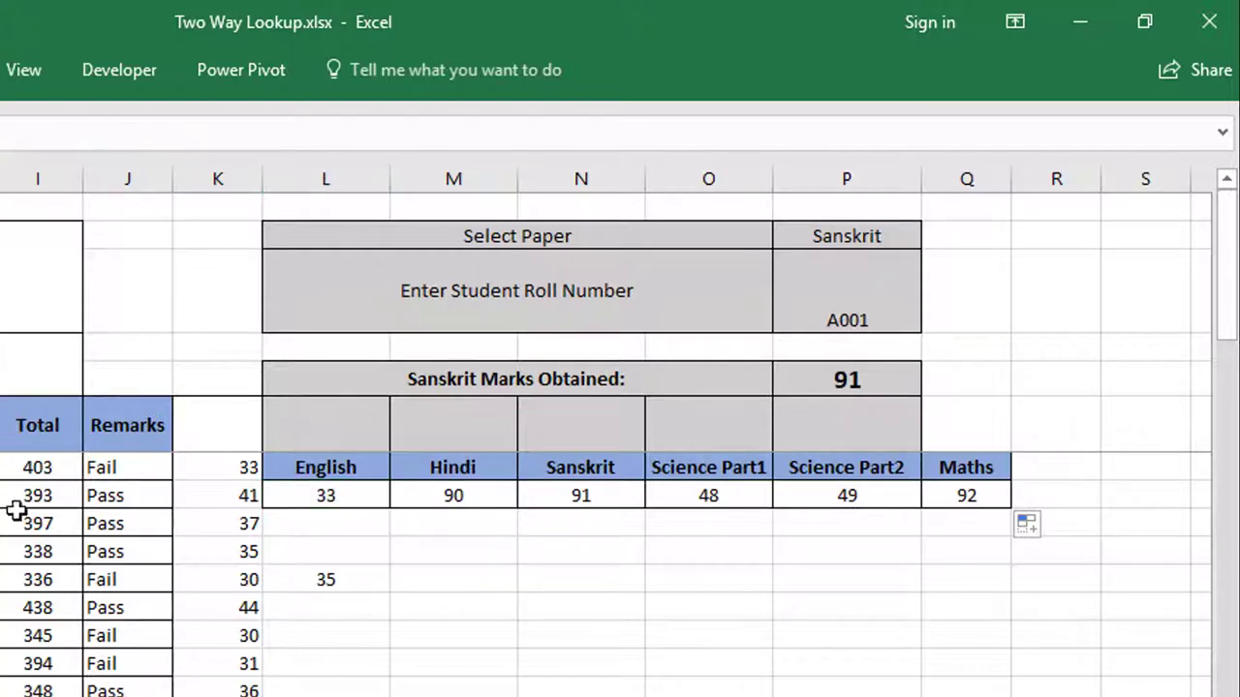
click(457, 496)
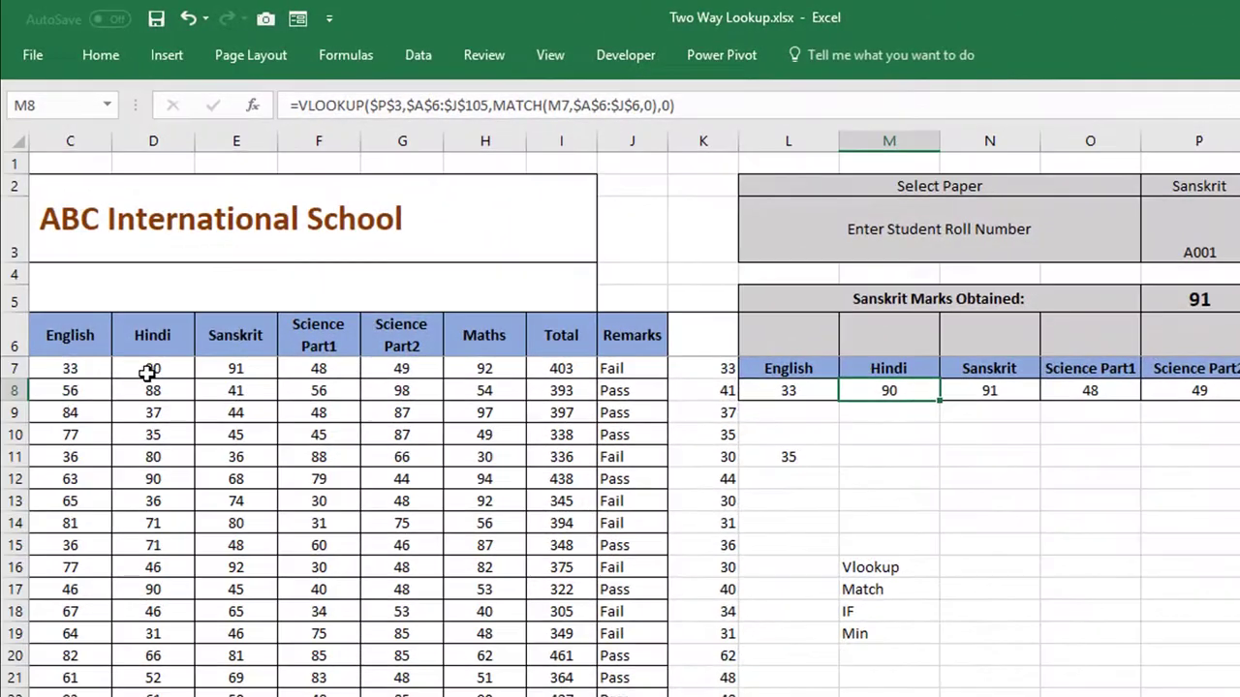
click(148, 372)
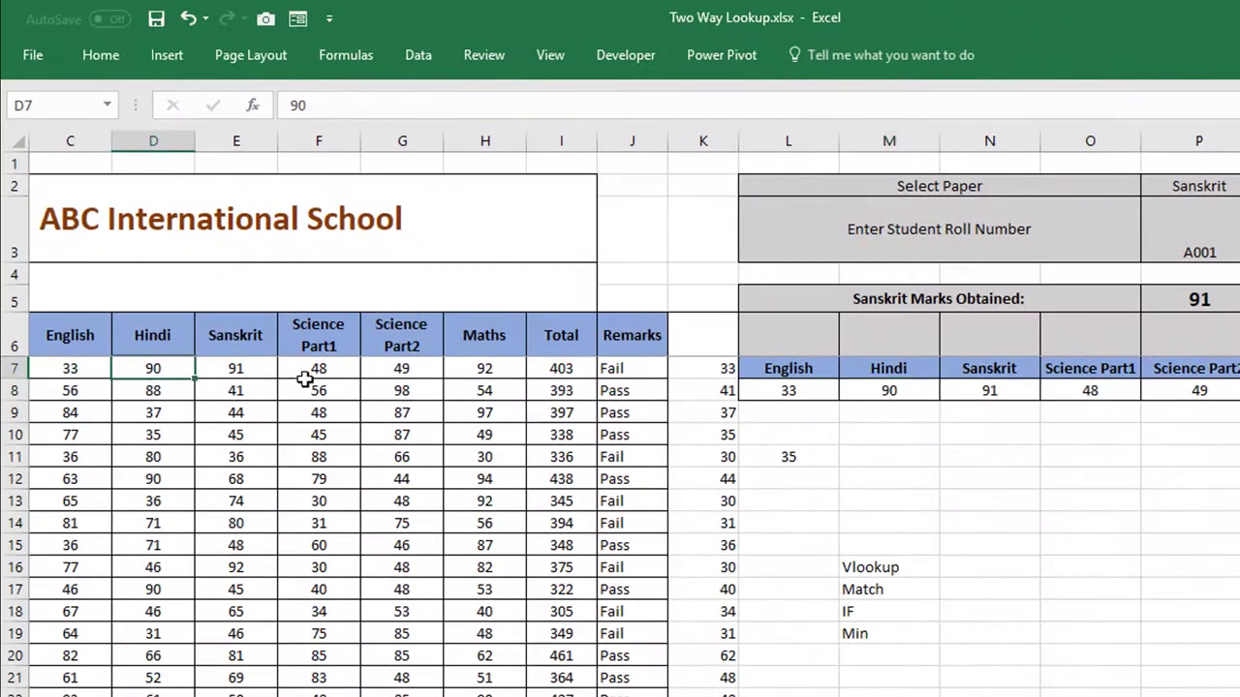
click(265, 371)
click(969, 389)
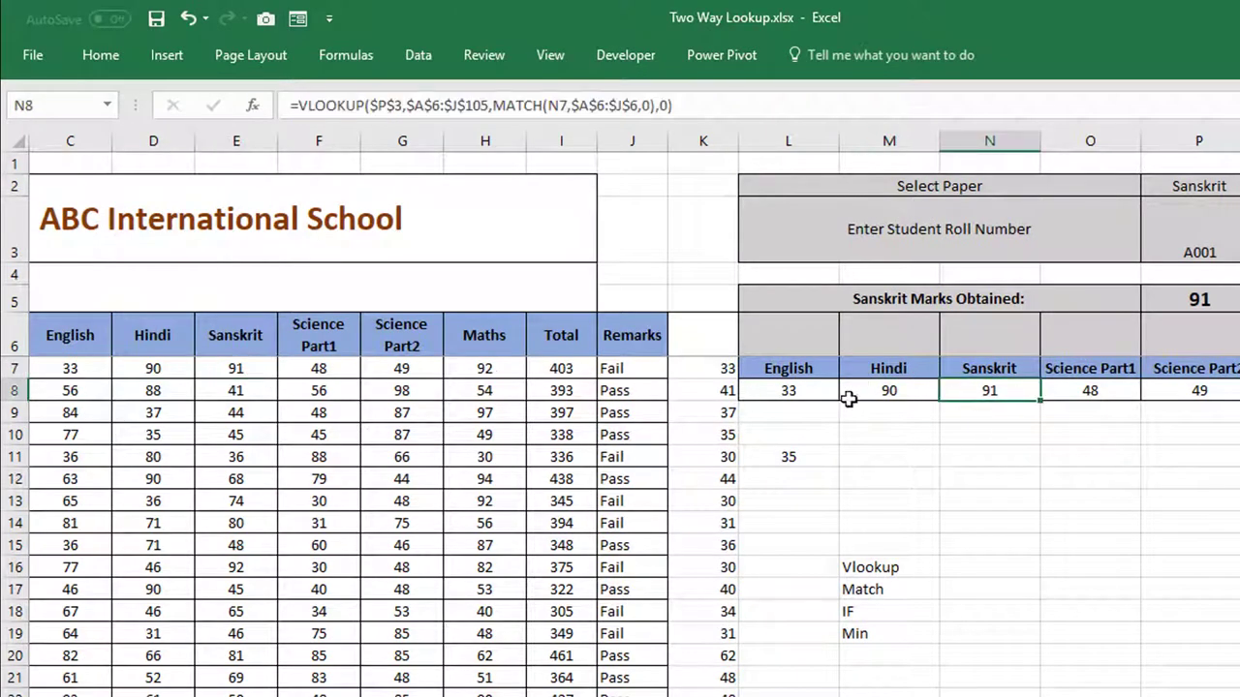
click(333, 369)
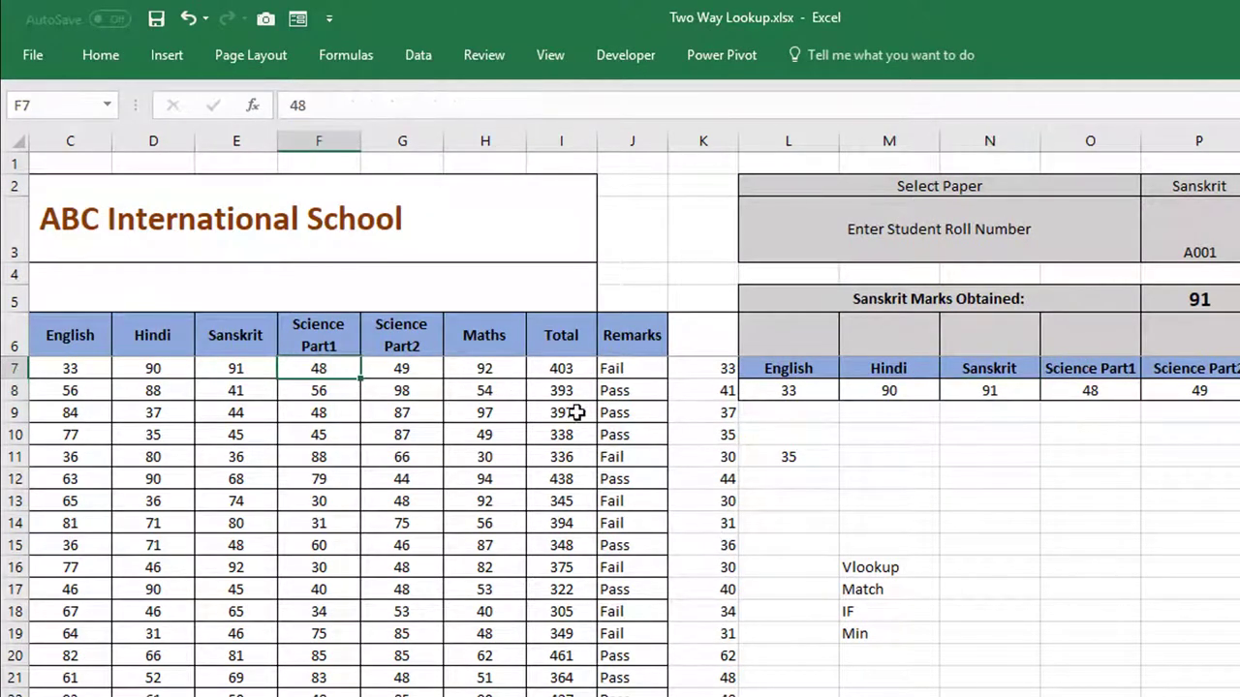
click(1109, 388)
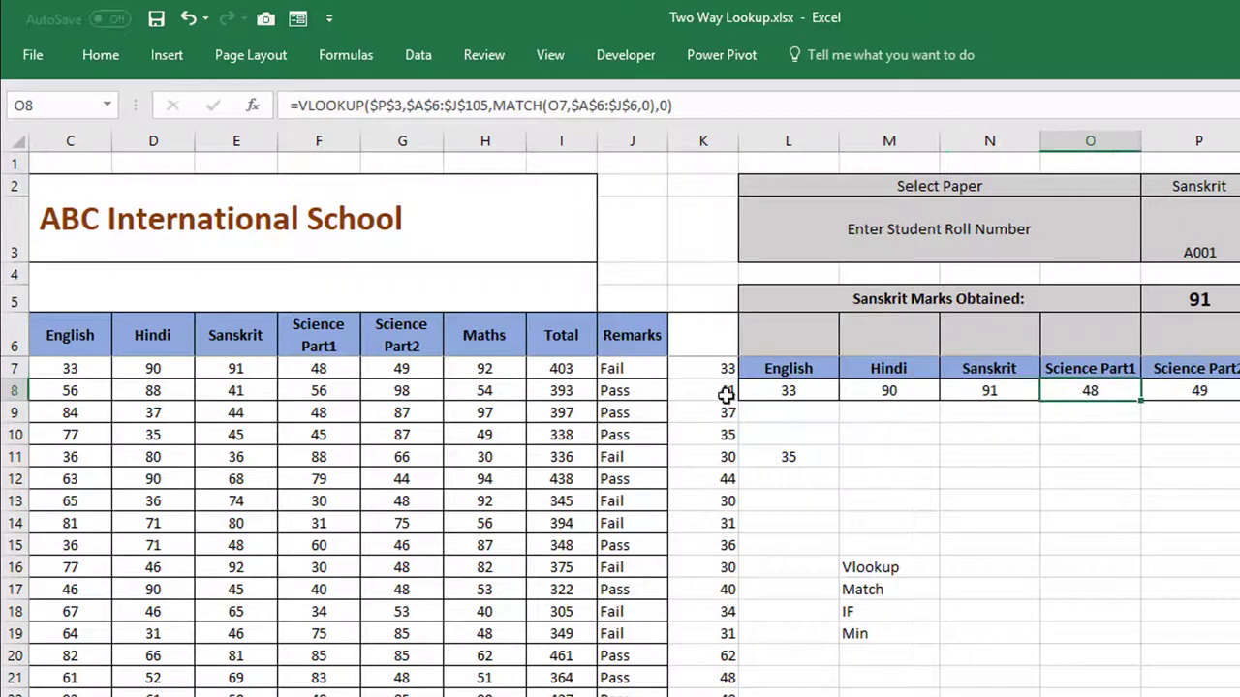
click(397, 366)
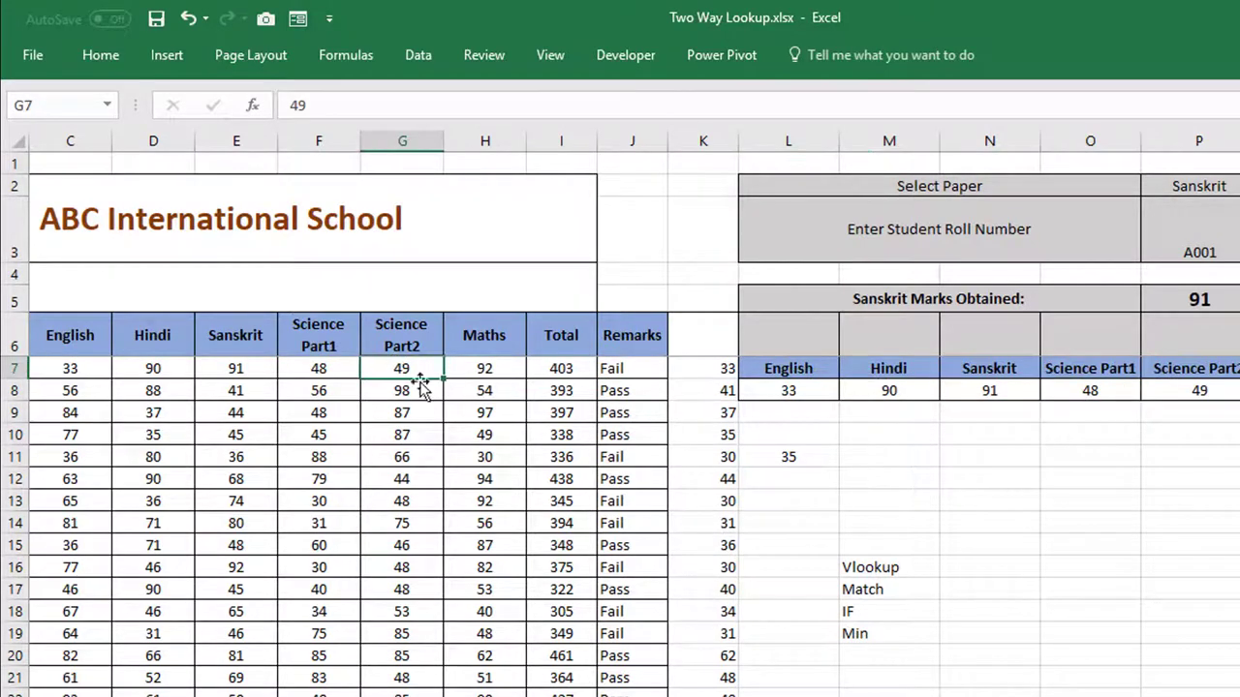
click(1200, 392)
key(Right)
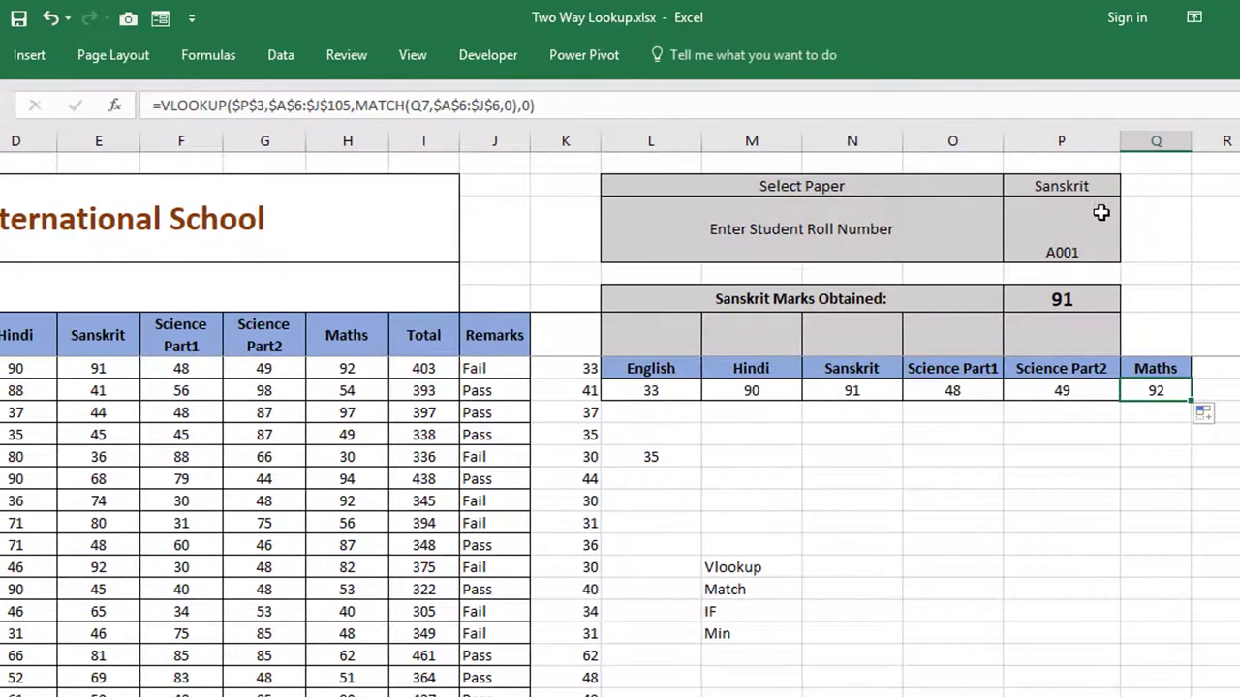
Change the selected paper in P2 to Maths.
click(1128, 210)
click(1129, 185)
click(1158, 191)
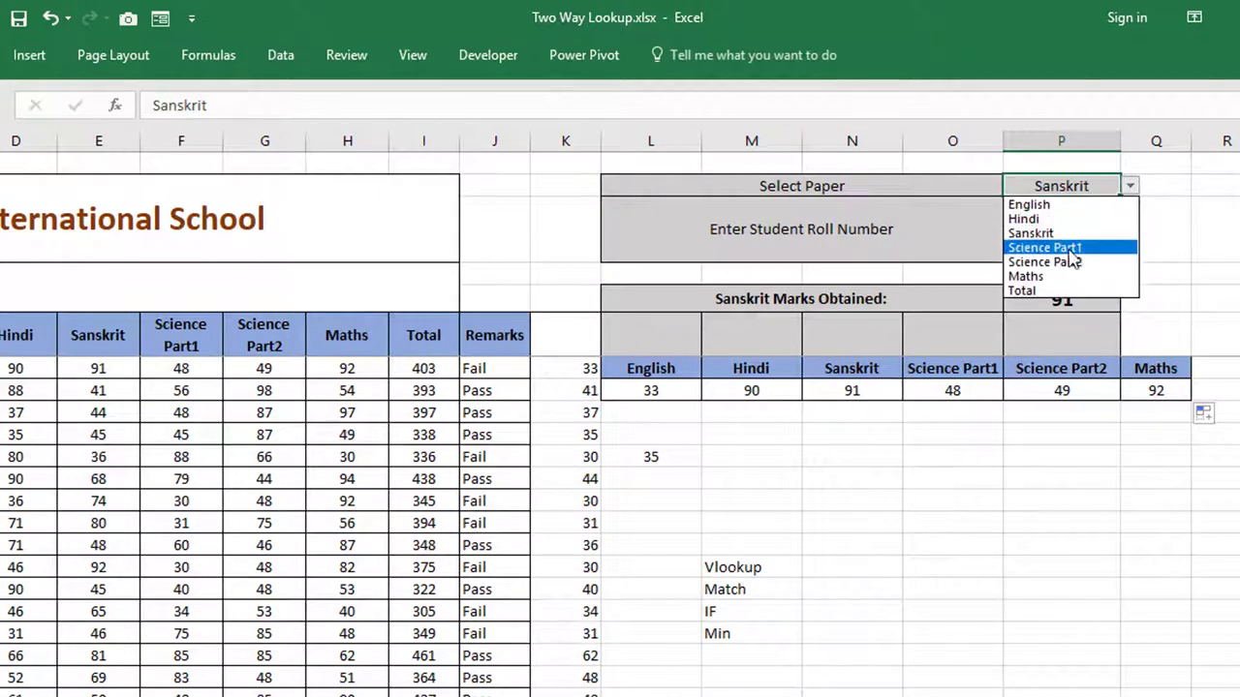
click(1036, 274)
Set the student roll number in P3 to A099.
click(1059, 249)
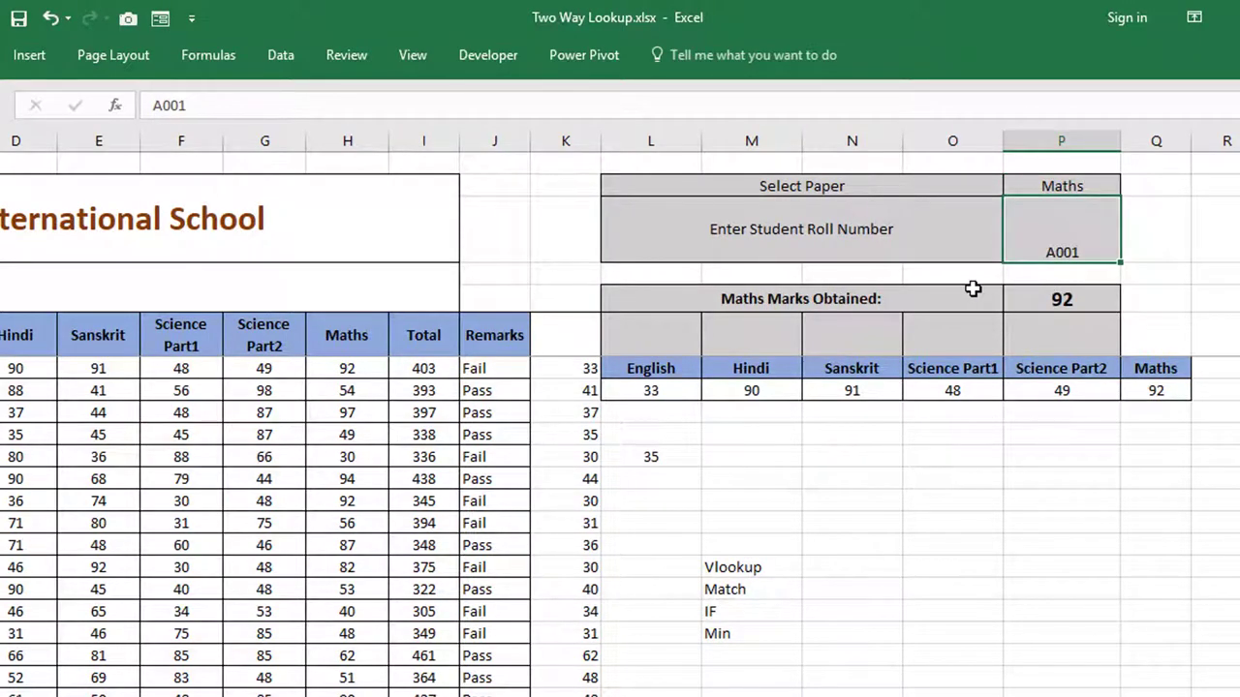
text(A00)
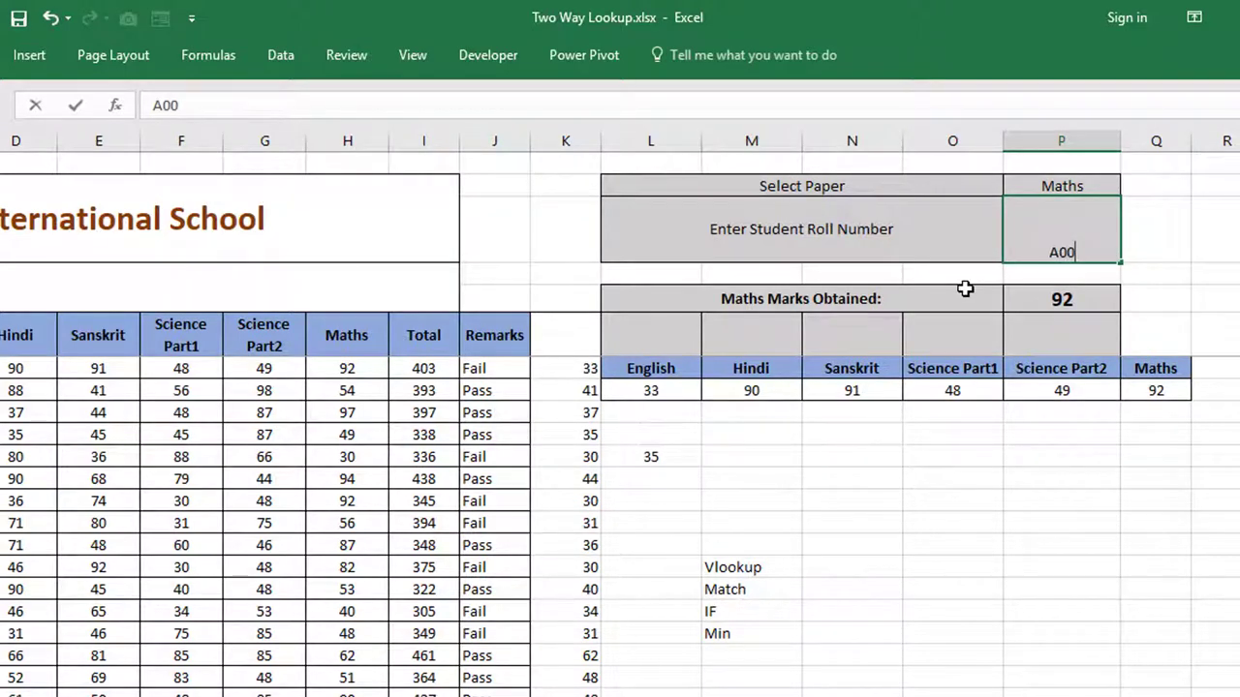
key(BackSpace)
text(99)
key(Return)
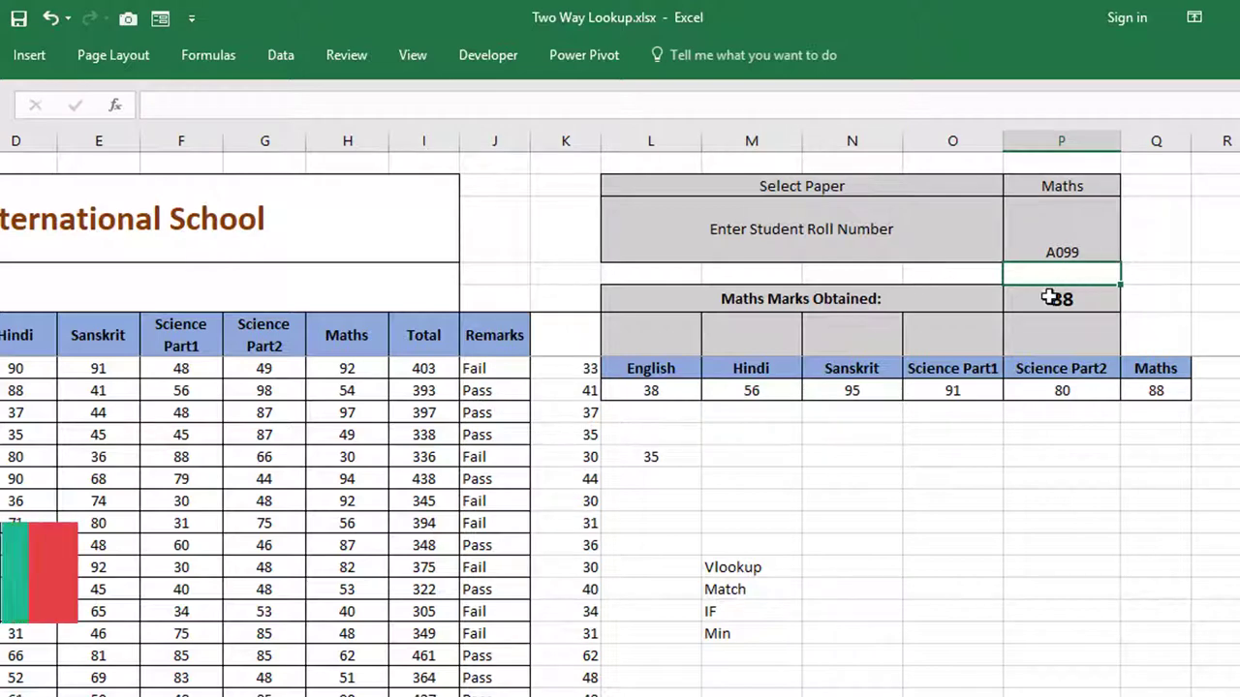
Find roll number A099 in the marks table and check its Maths mark against the looked-up mark in P5.
scroll(127, 497, down, 5)
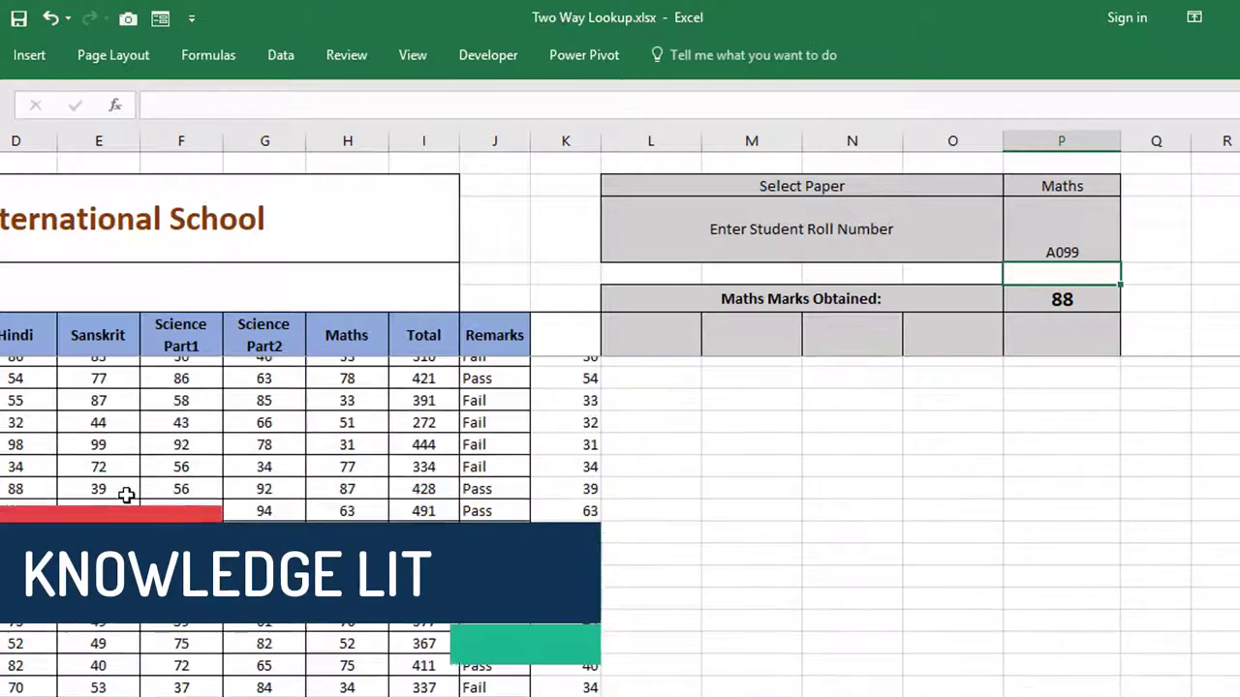
scroll(387, 436, down, 5)
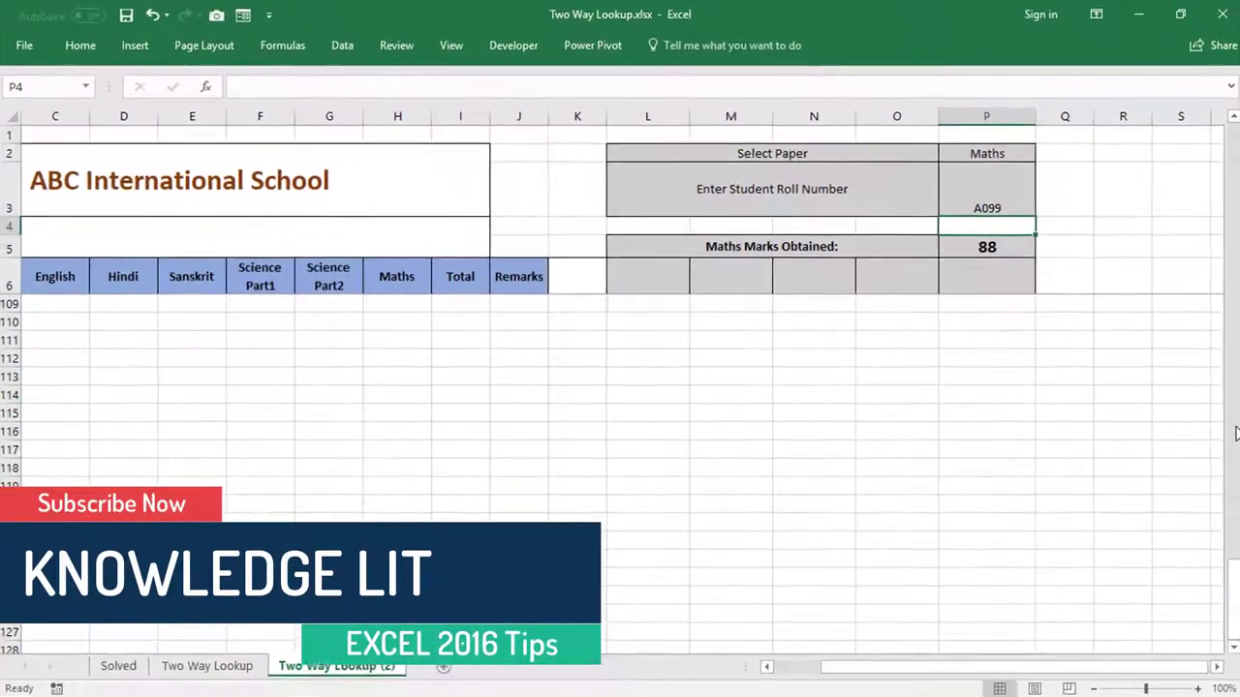
scroll(851, 359, up, 20)
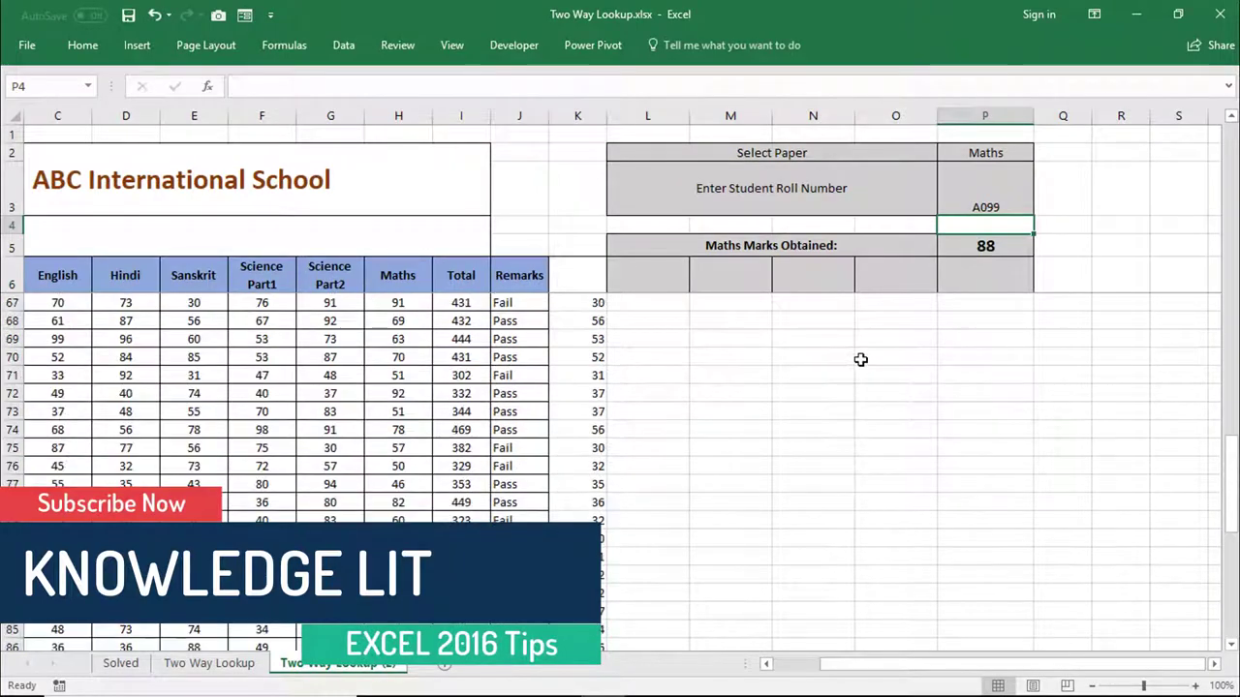
scroll(852, 358, down, 20)
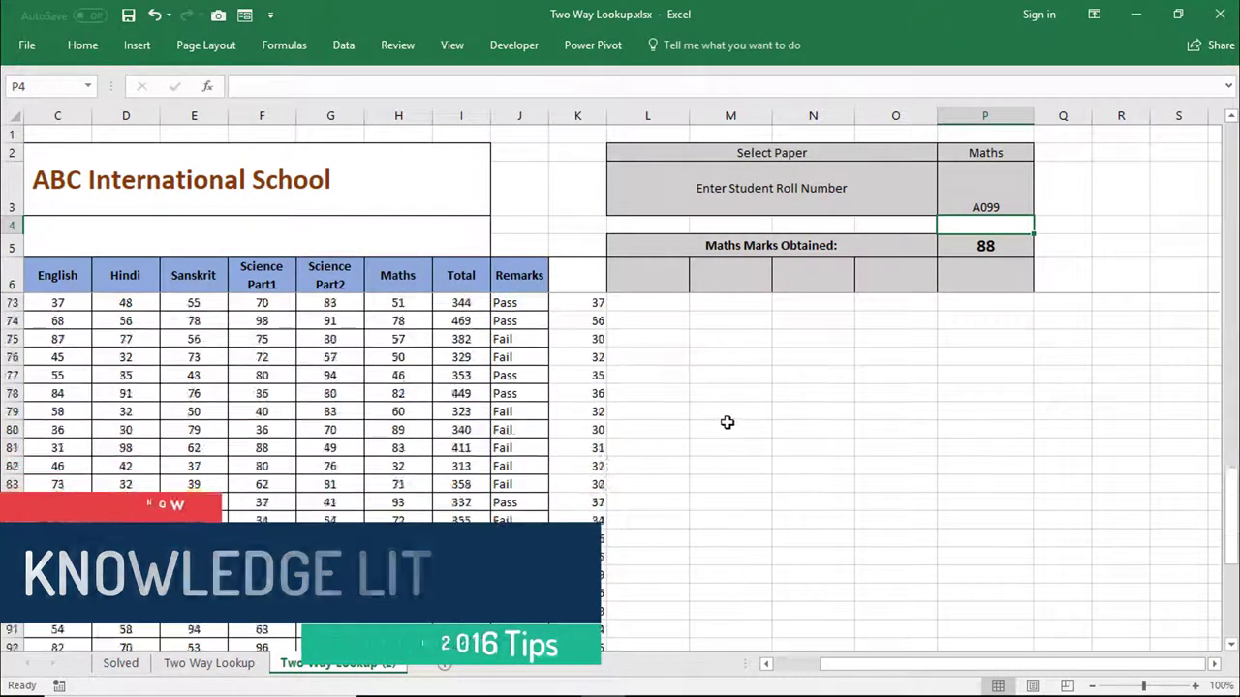
scroll(683, 421, down, 3)
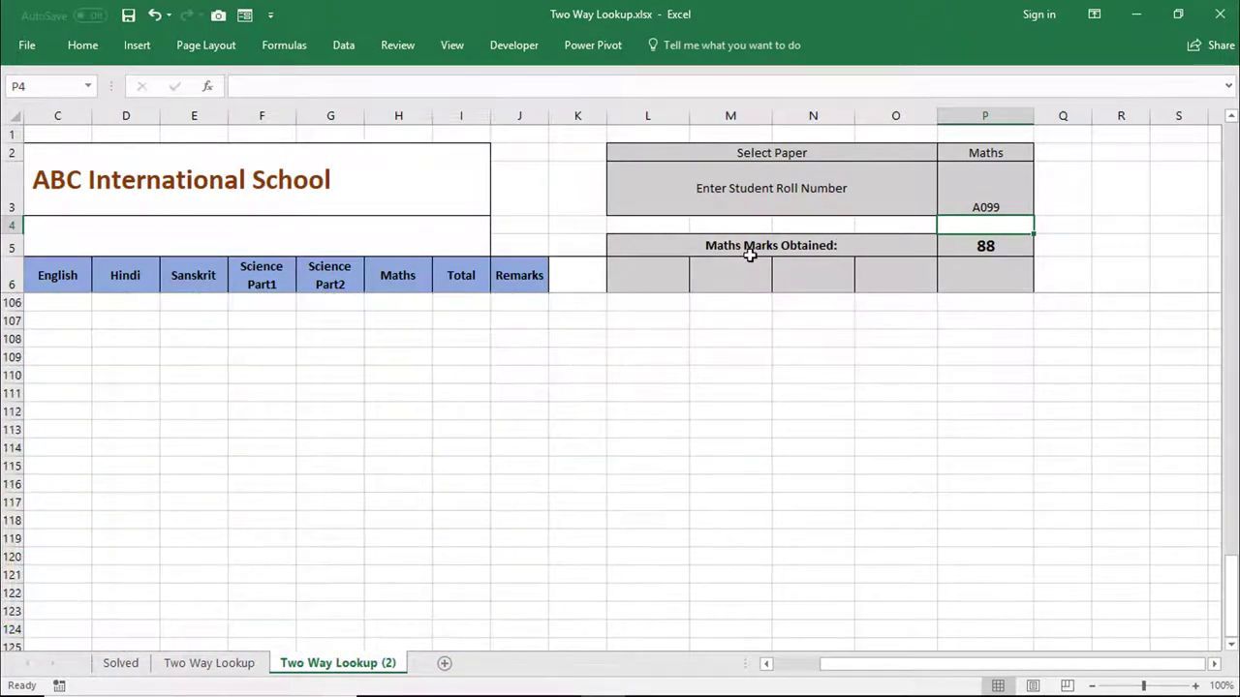
scroll(526, 365, up, 4)
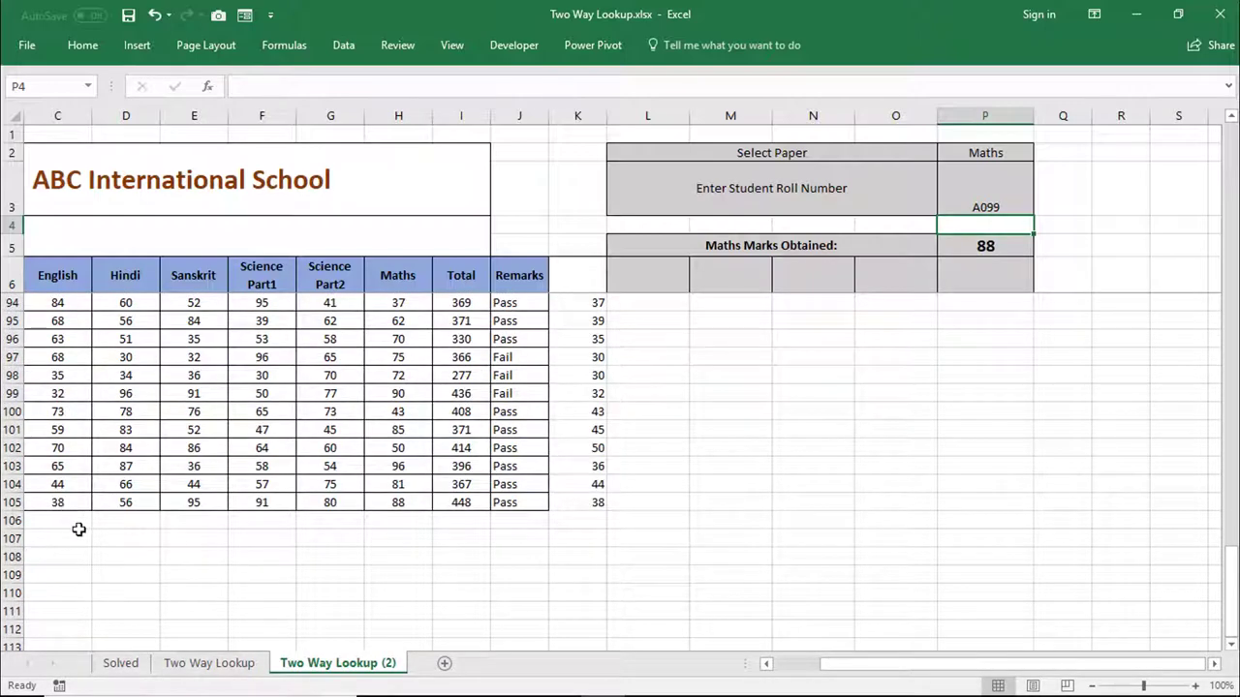
click(796, 675)
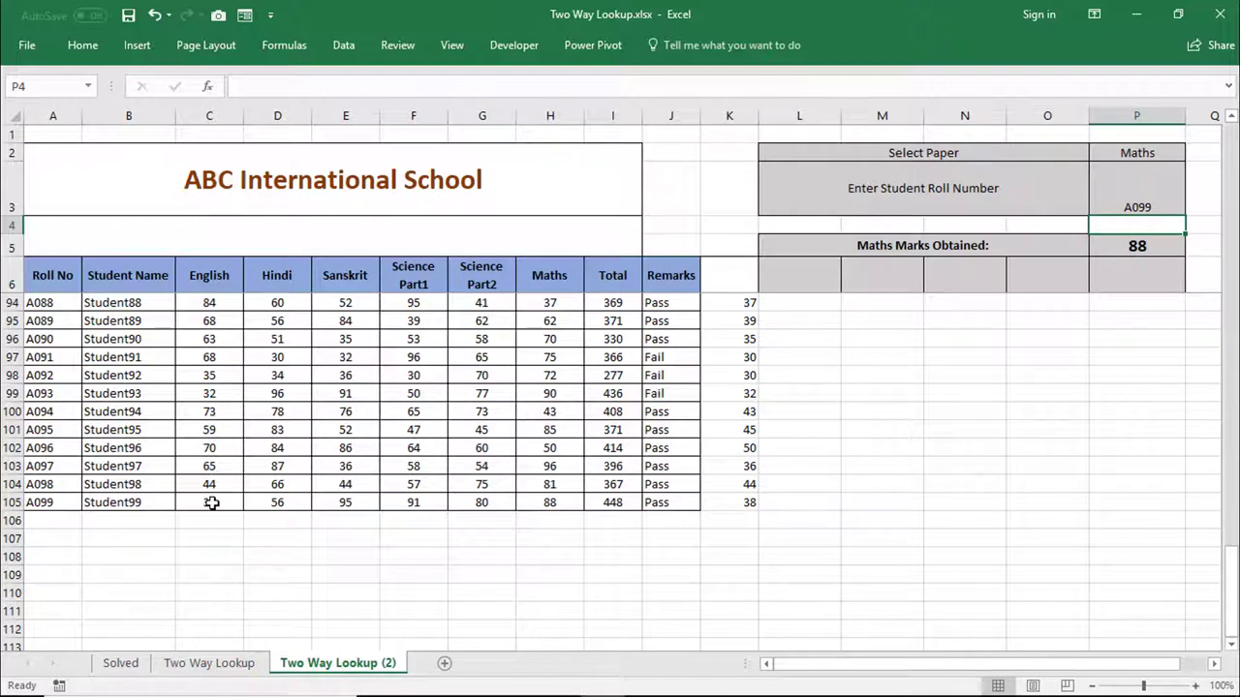
click(562, 503)
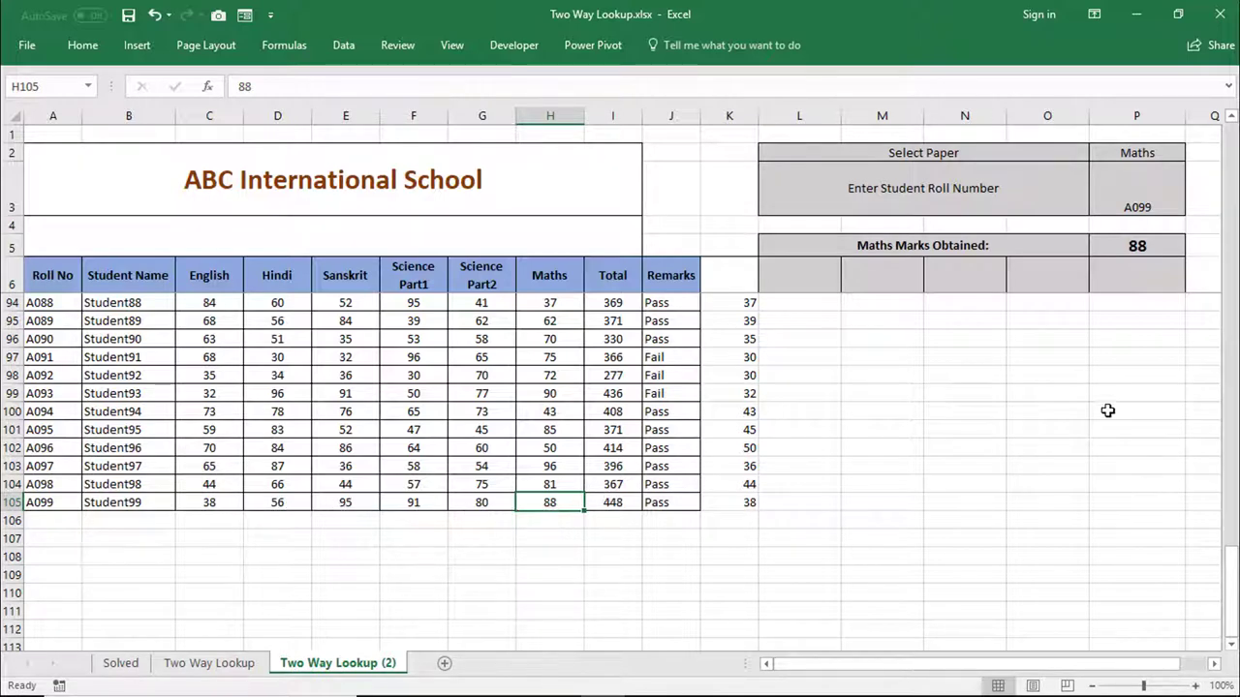
Review the all-subject lookup results for A099 in row 8, from English through Maths.
scroll(1076, 392, up, 15)
scroll(1077, 376, up, 14)
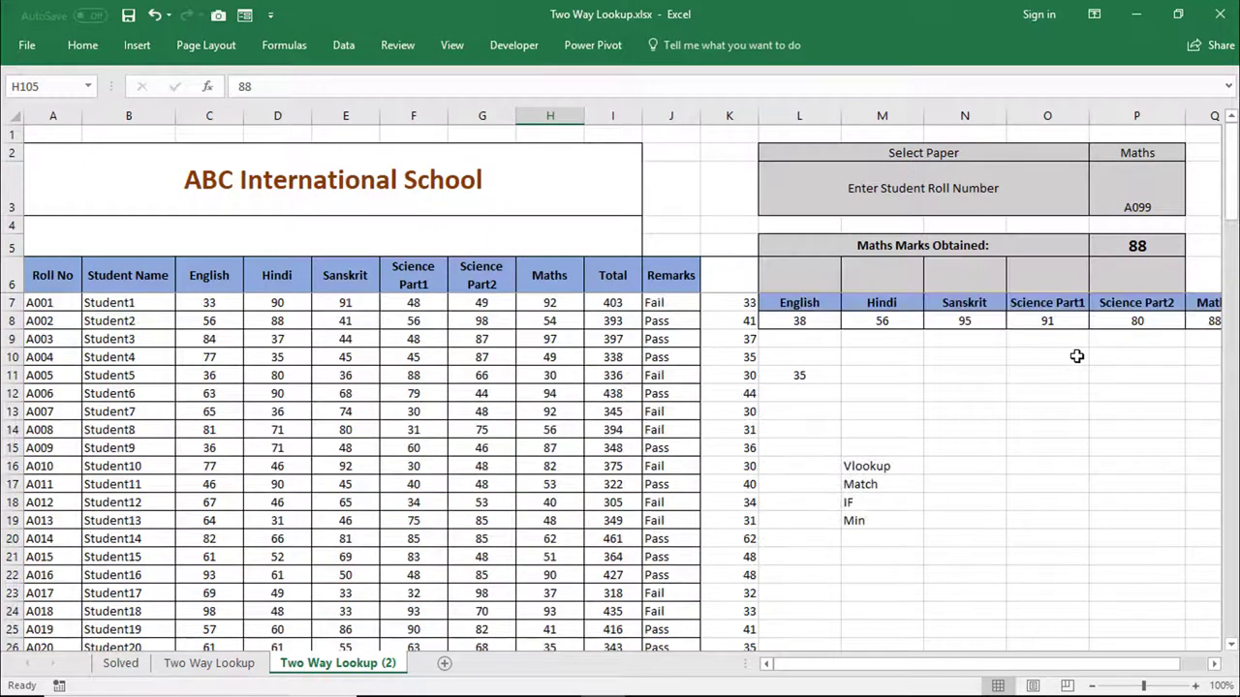
click(812, 324)
click(879, 321)
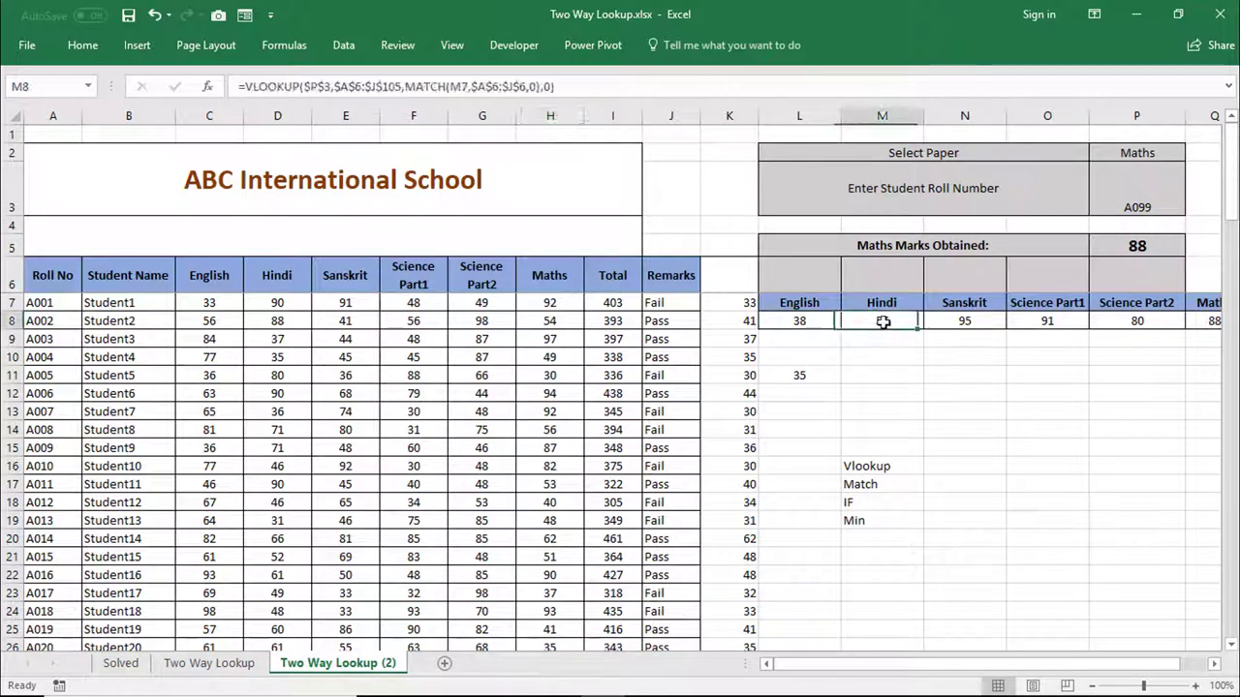
click(964, 320)
click(1042, 317)
click(1116, 319)
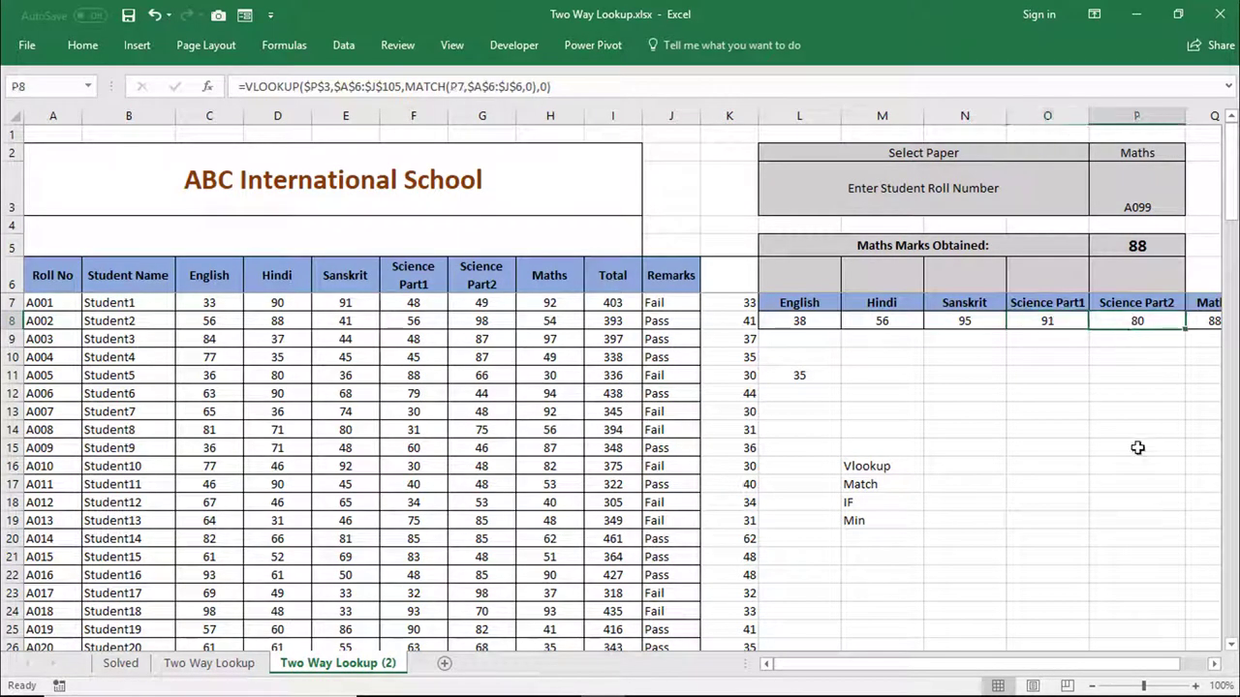
drag(1102, 674, 1125, 671)
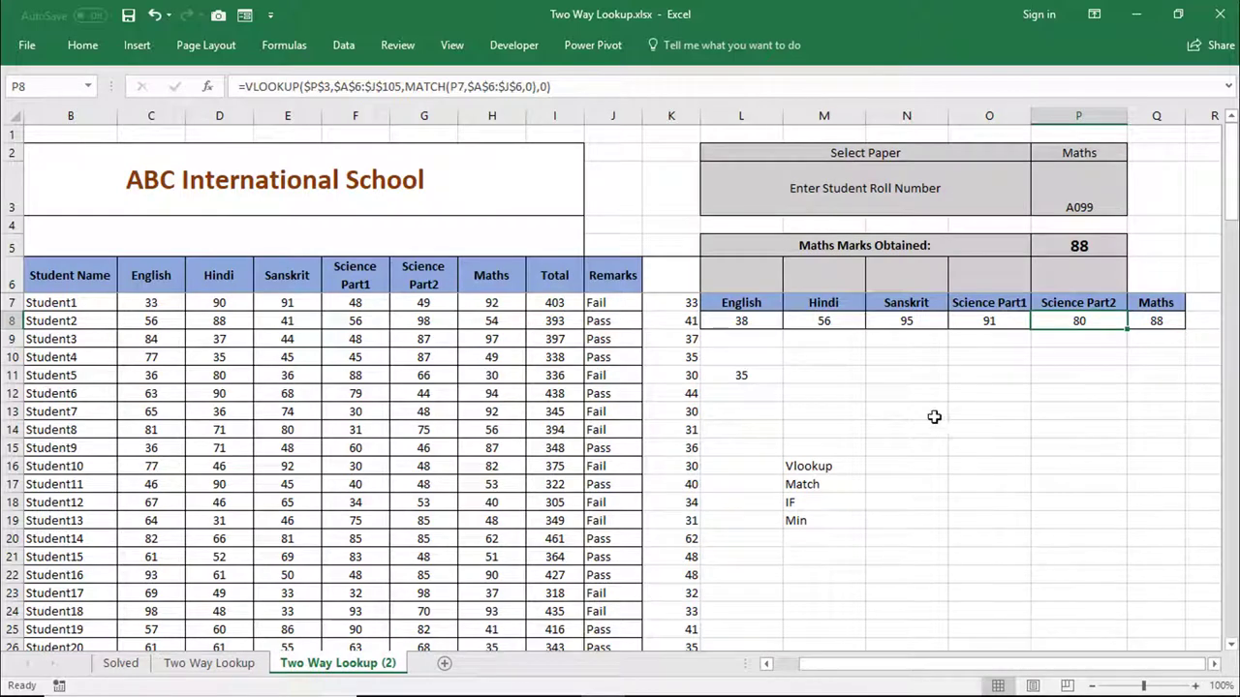
click(859, 445)
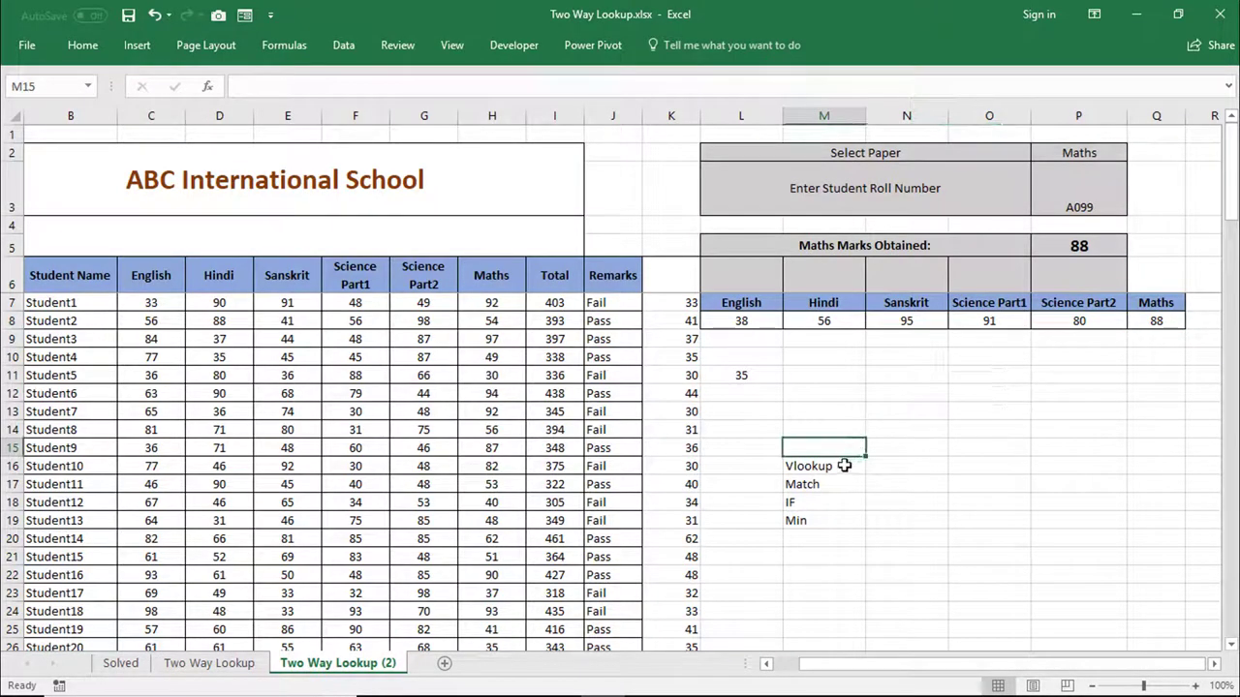